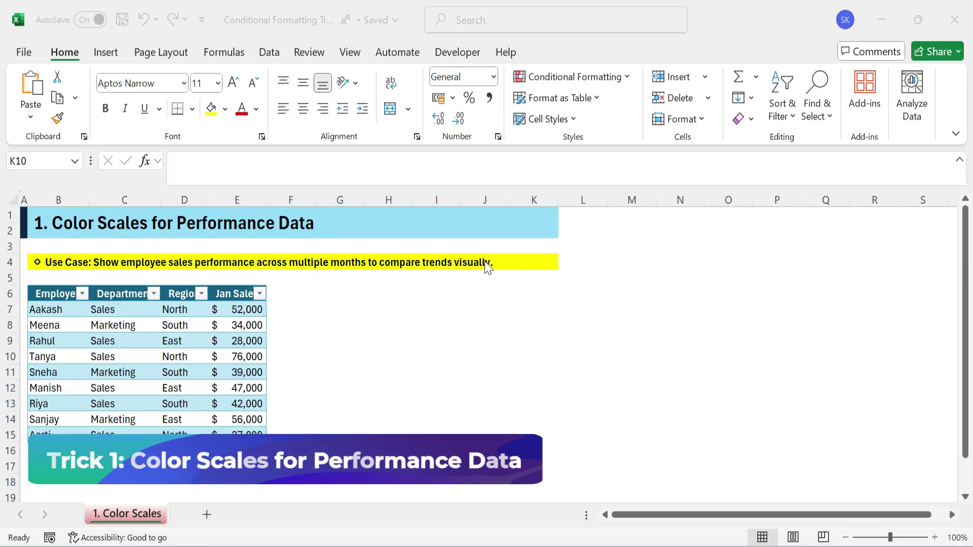
- Apply a Green-Yellow-Red color scale to the Jan Sales figures in E7:E15
click(35, 290)
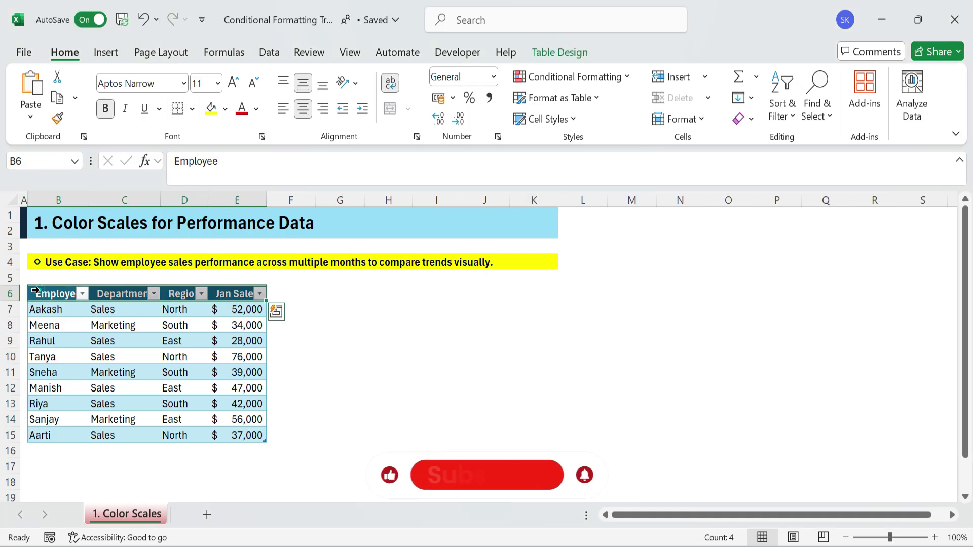
click(316, 380)
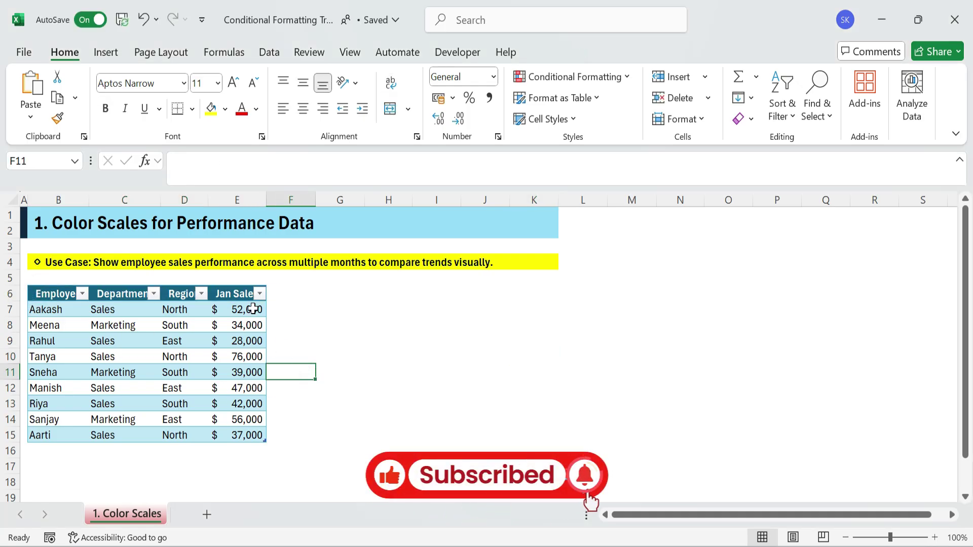
drag(248, 309, 243, 441)
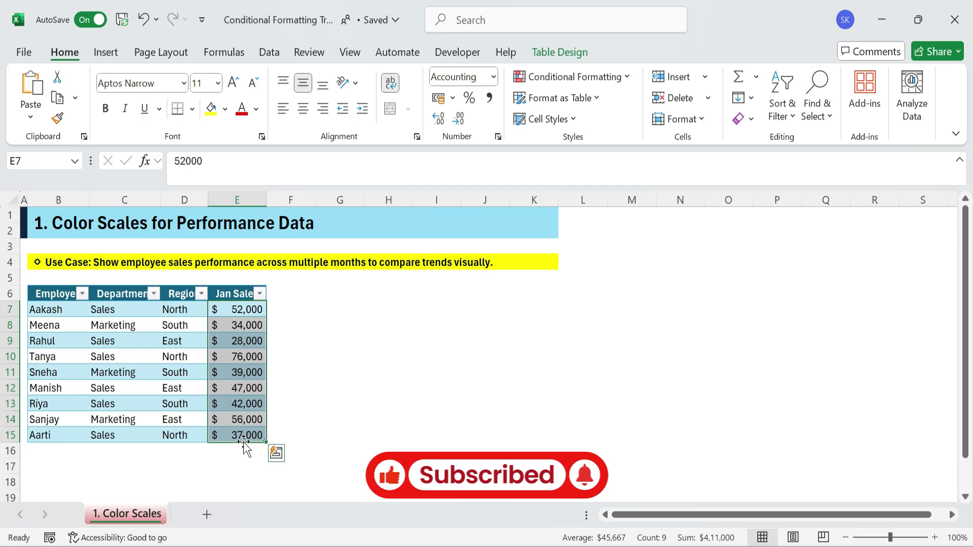
click(569, 81)
mouse_move(573, 209)
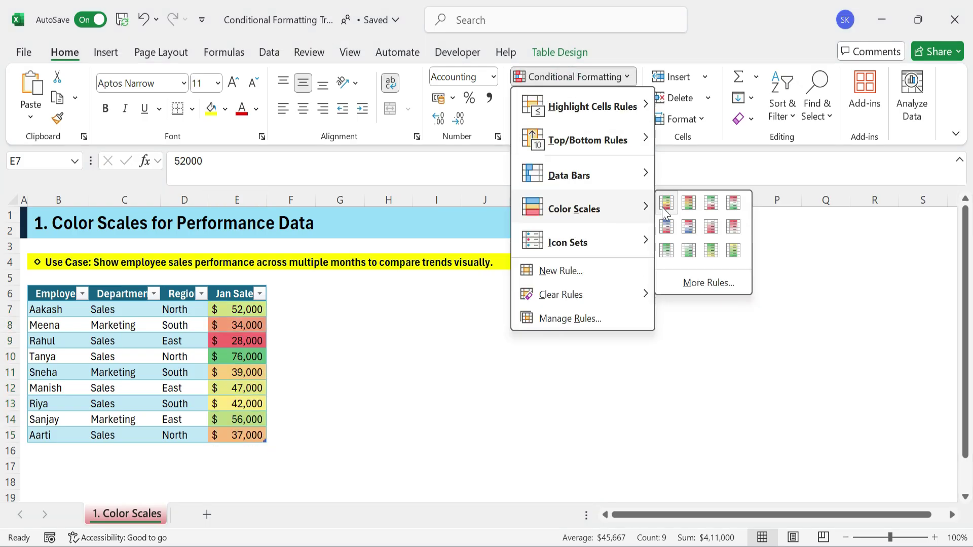
click(663, 207)
click(282, 315)
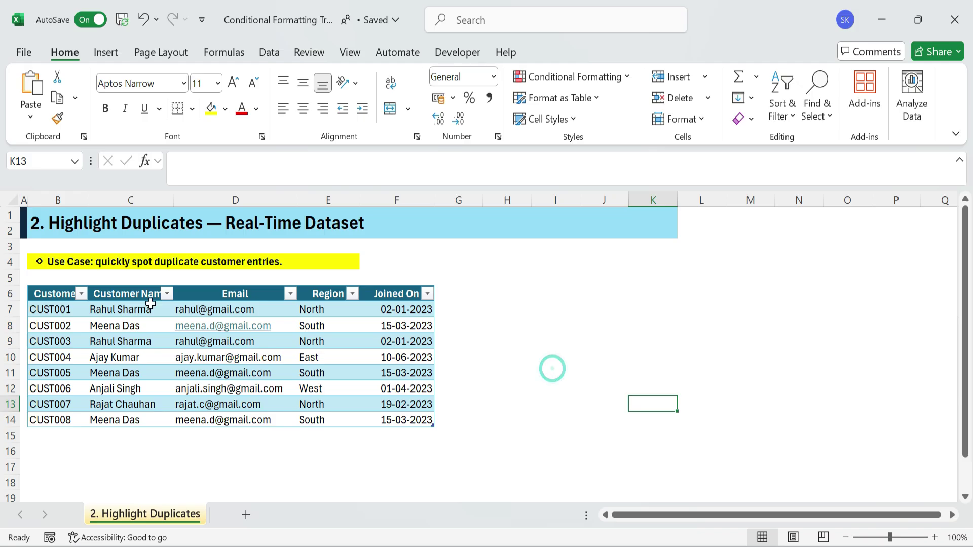
- Highlight duplicate customer names in C7:C14 with the Duplicate Values rule
click(131, 309)
click(141, 325)
drag(137, 309, 131, 420)
click(557, 77)
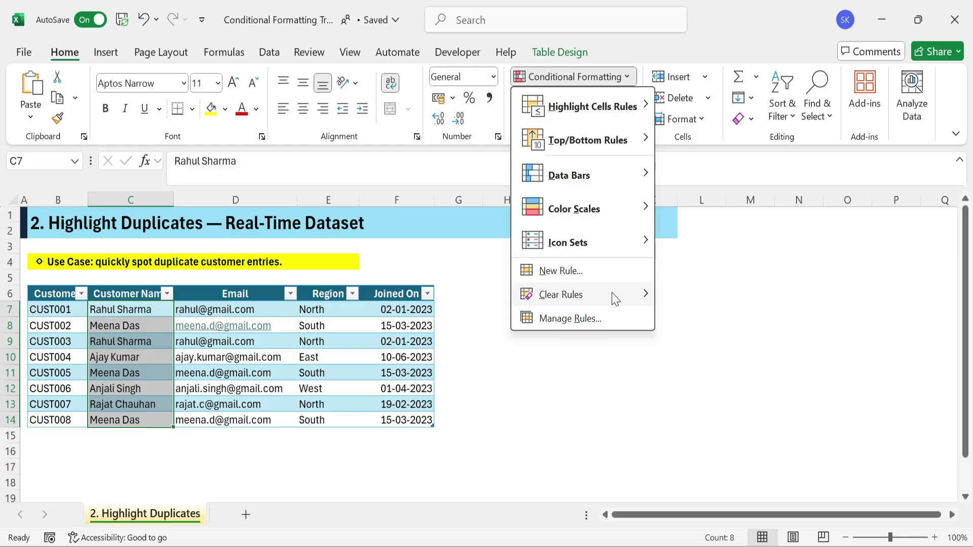
mouse_move(585, 106)
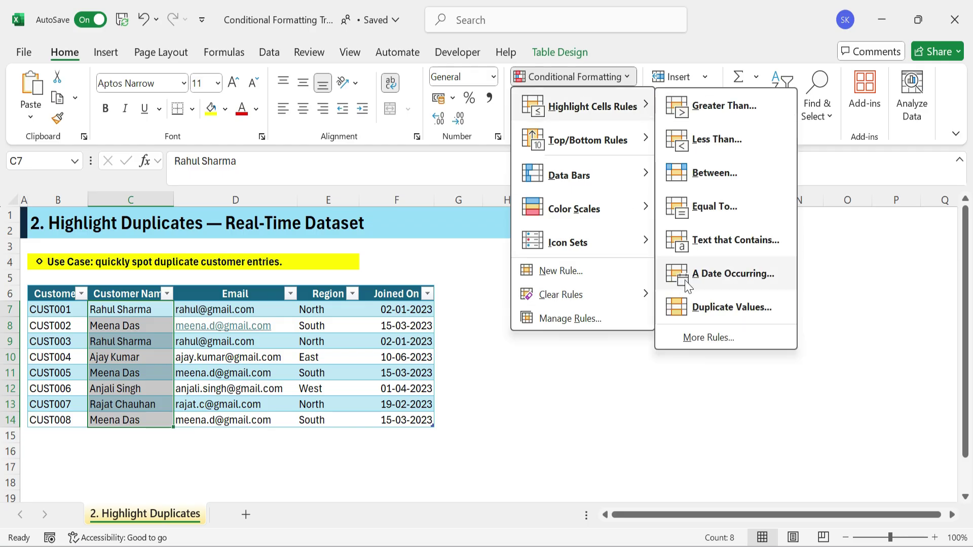
click(700, 307)
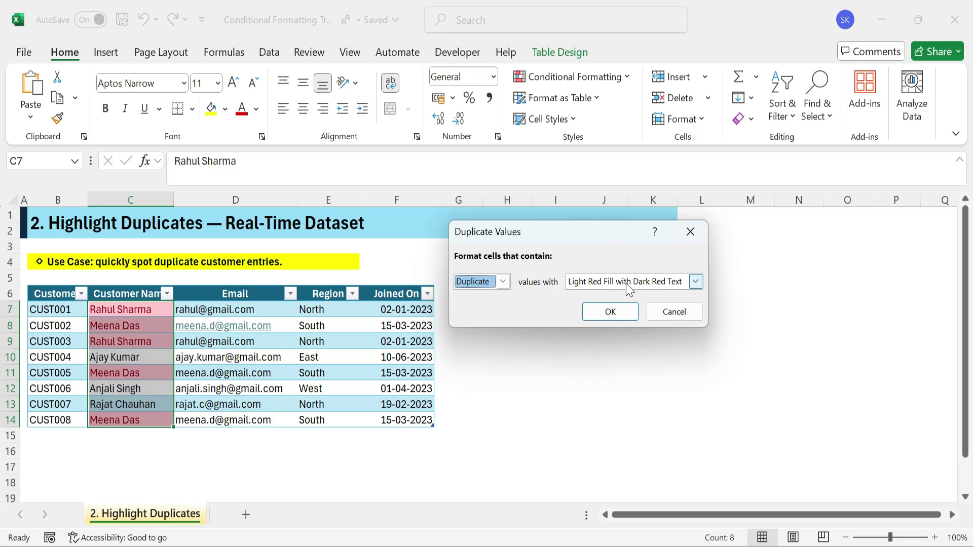
click(611, 311)
click(505, 357)
click(138, 341)
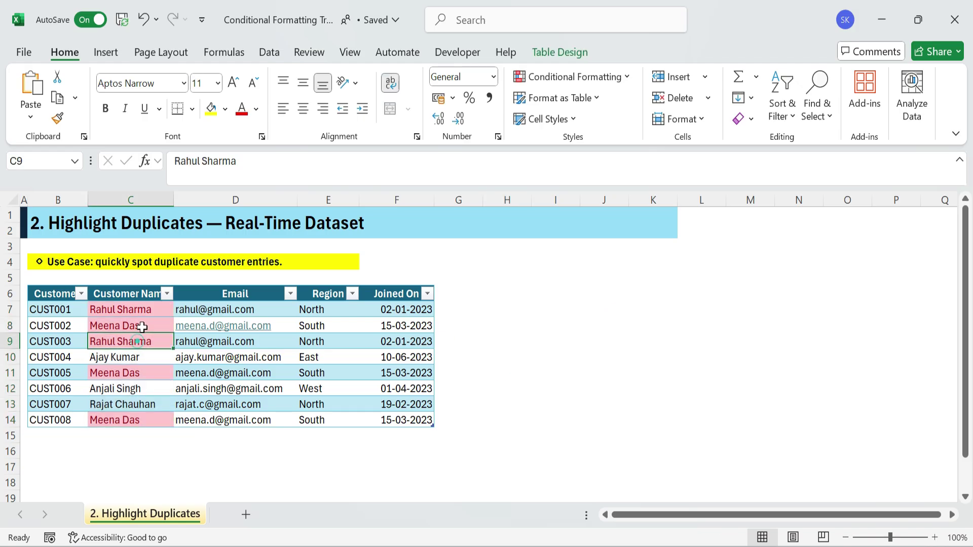
ctrl+click(144, 309)
click(141, 367)
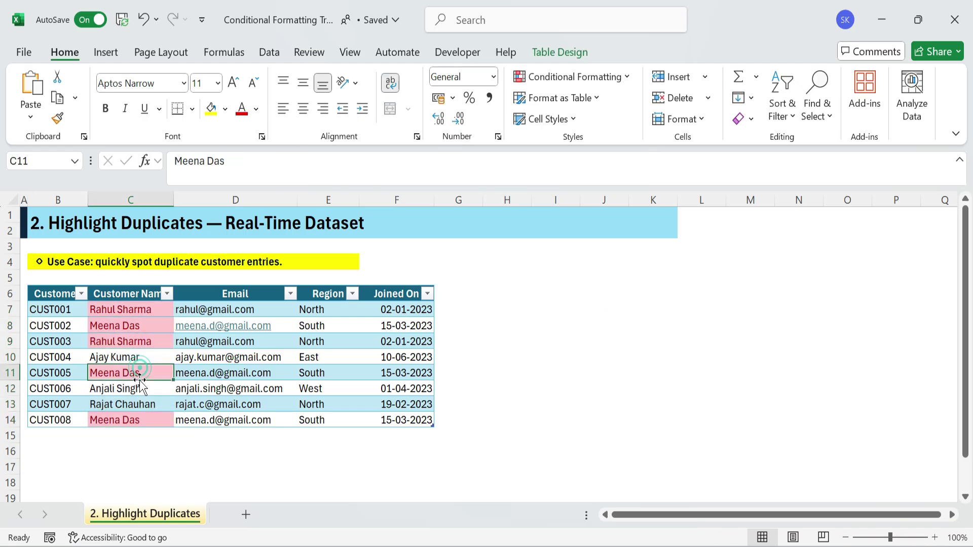
ctrl+click(141, 417)
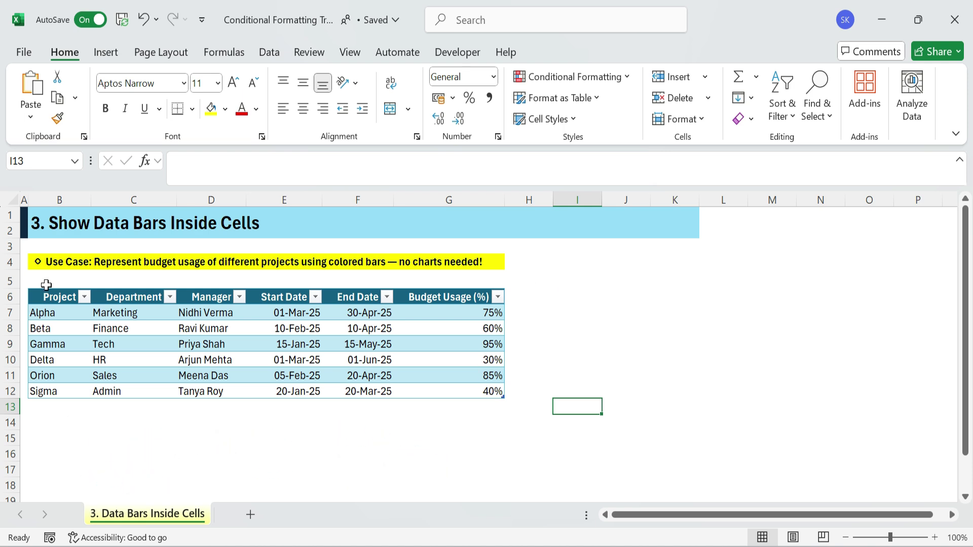
- Add blue gradient-fill data bars to the Budget Usage percentages in G7:G12
mouse_move(40, 298)
mouse_down()
mouse_move(120, 334)
mouse_move(463, 387)
mouse_up()
click(608, 376)
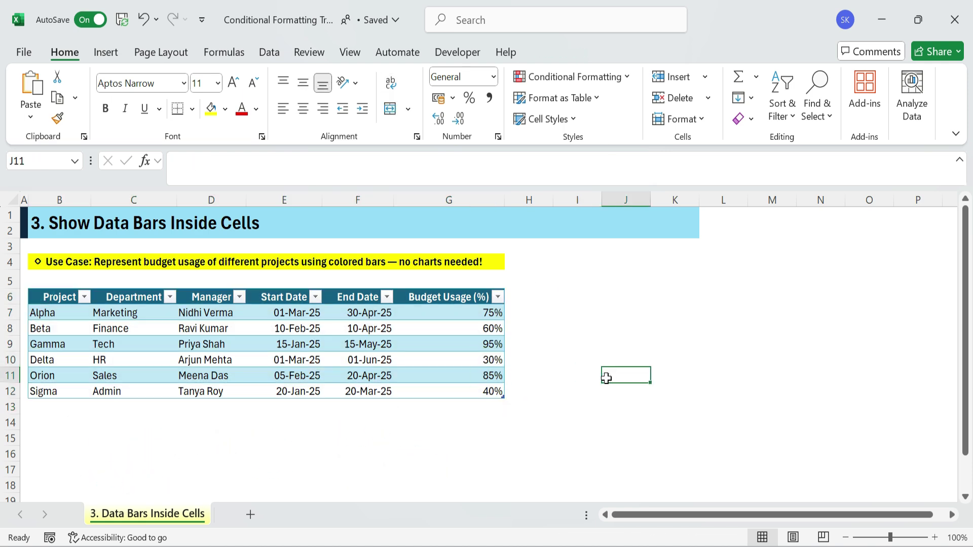
drag(480, 309, 474, 386)
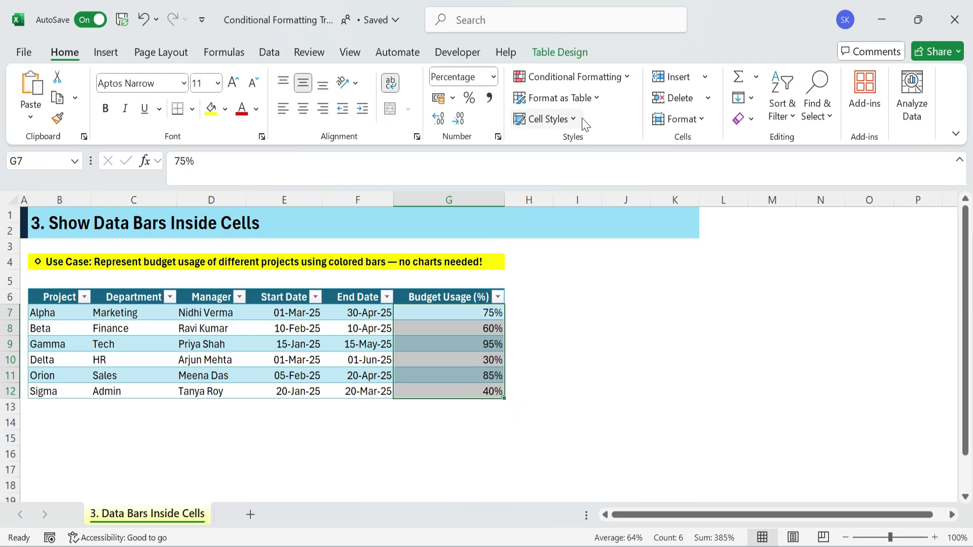
click(586, 78)
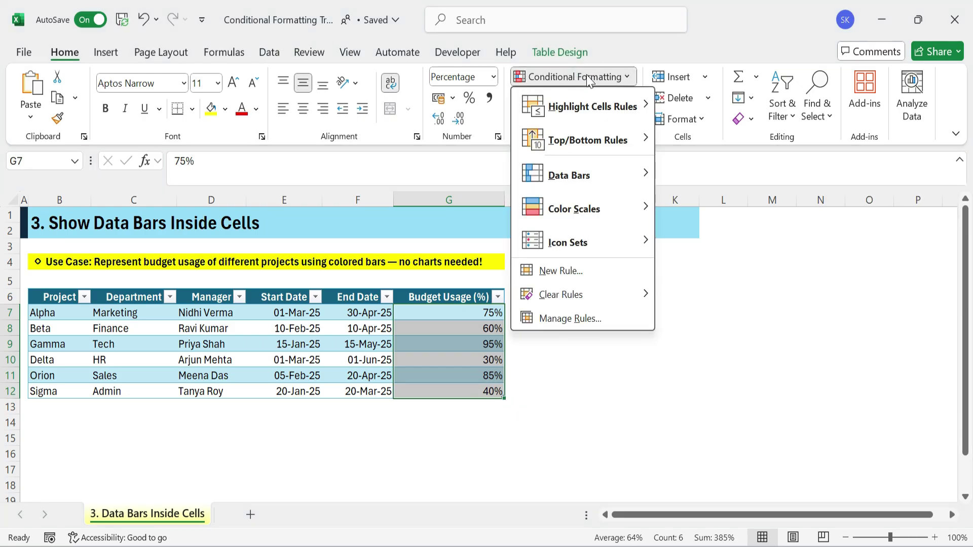
mouse_move(571, 175)
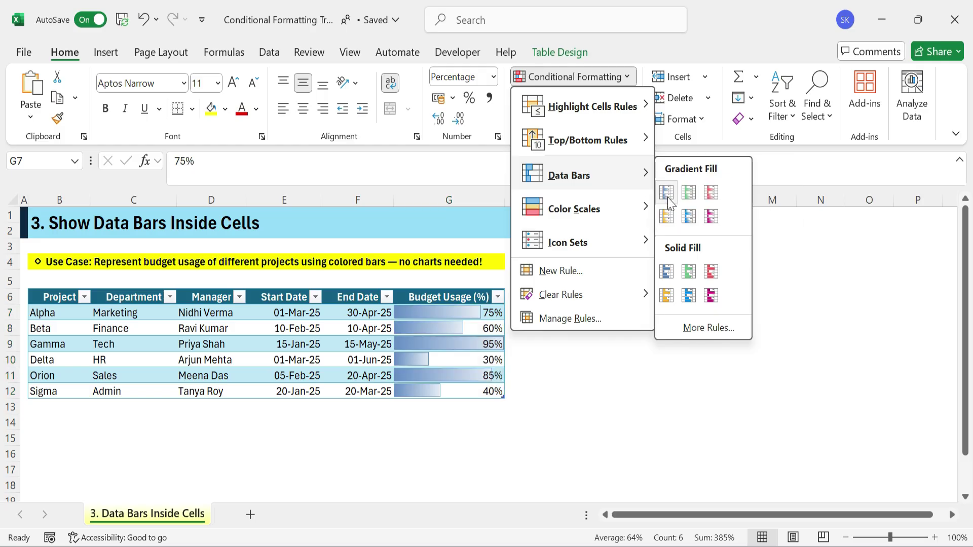
click(668, 195)
click(577, 390)
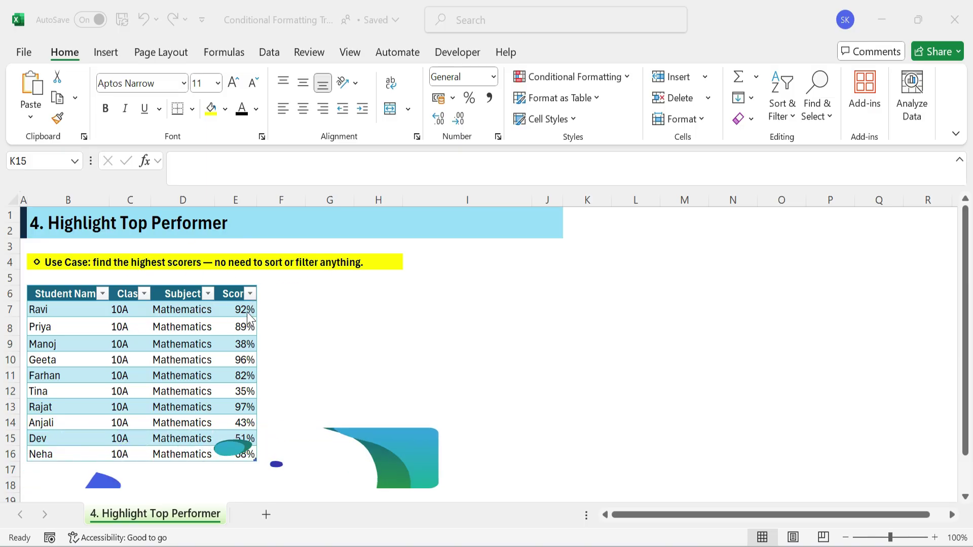
- Apply a Top 10% rule with light red fill to scores E7:E16, highlighting 97%
drag(246, 307, 245, 451)
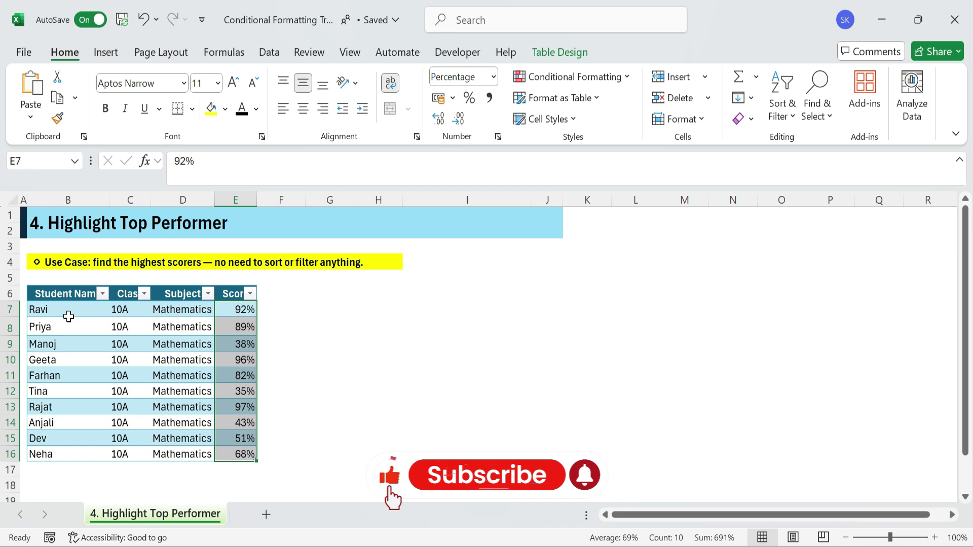
drag(66, 297, 248, 451)
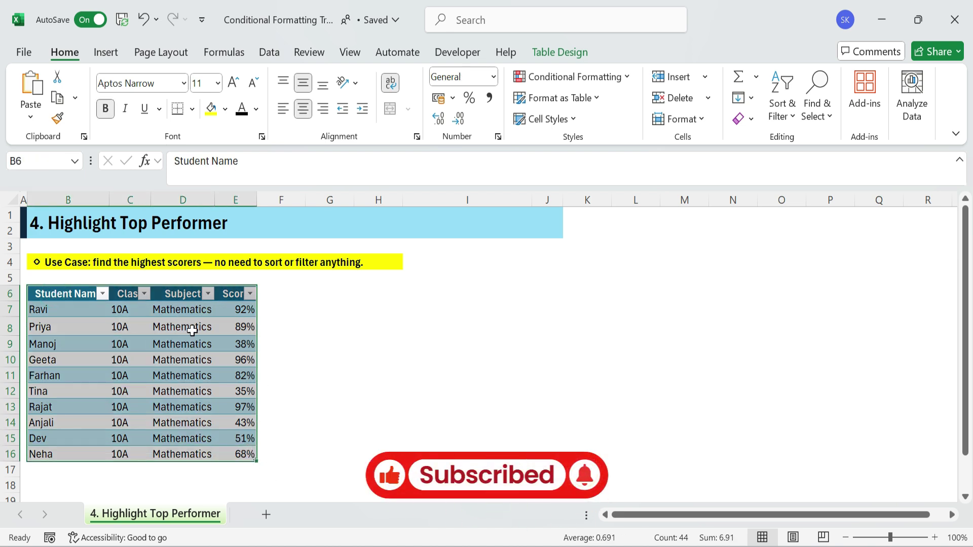
click(327, 345)
mouse_move(247, 309)
mouse_down()
mouse_move(265, 410)
mouse_move(252, 454)
mouse_up()
click(585, 84)
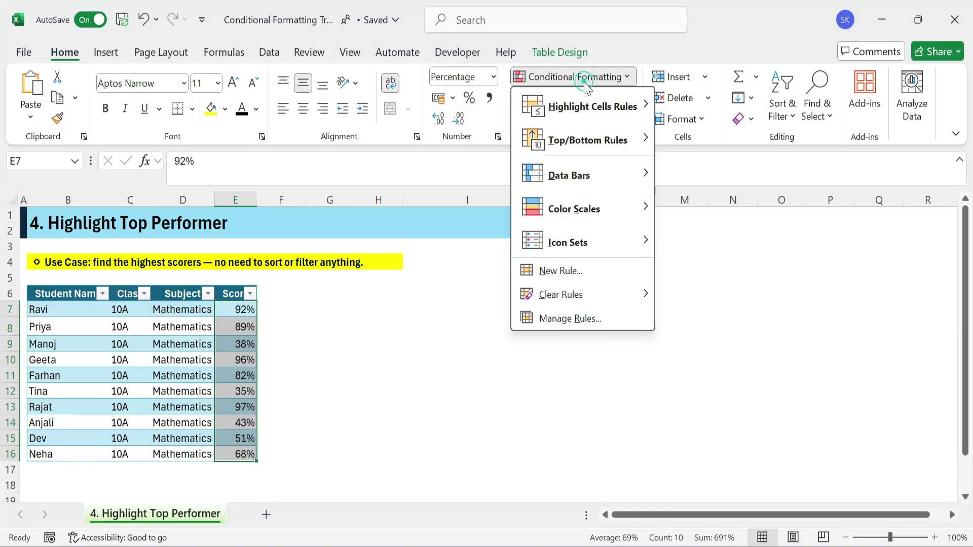
mouse_move(587, 140)
click(719, 175)
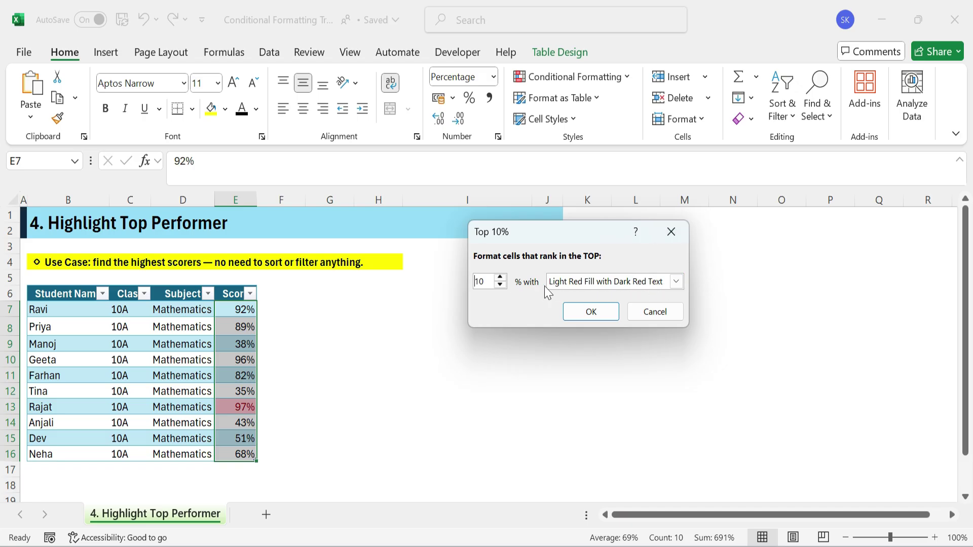
click(591, 312)
click(372, 361)
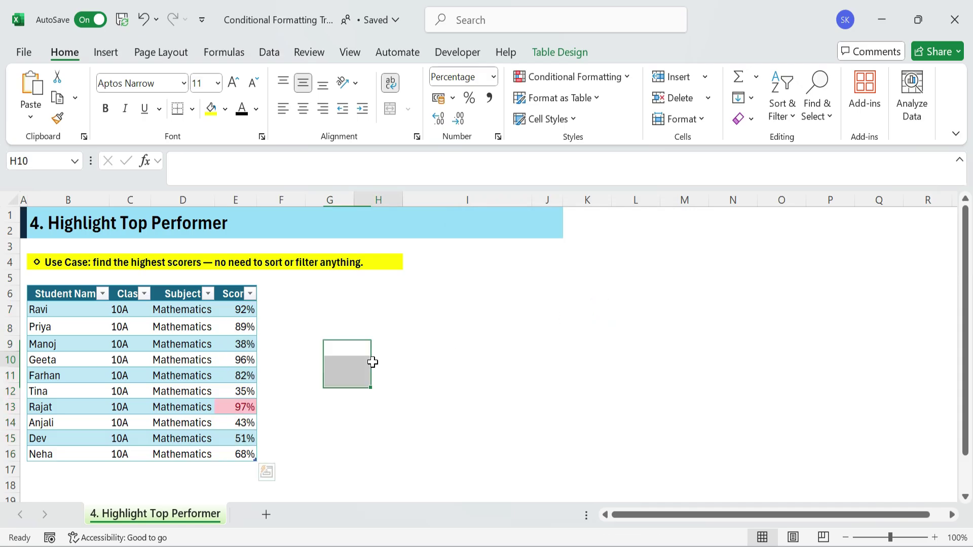
click(250, 407)
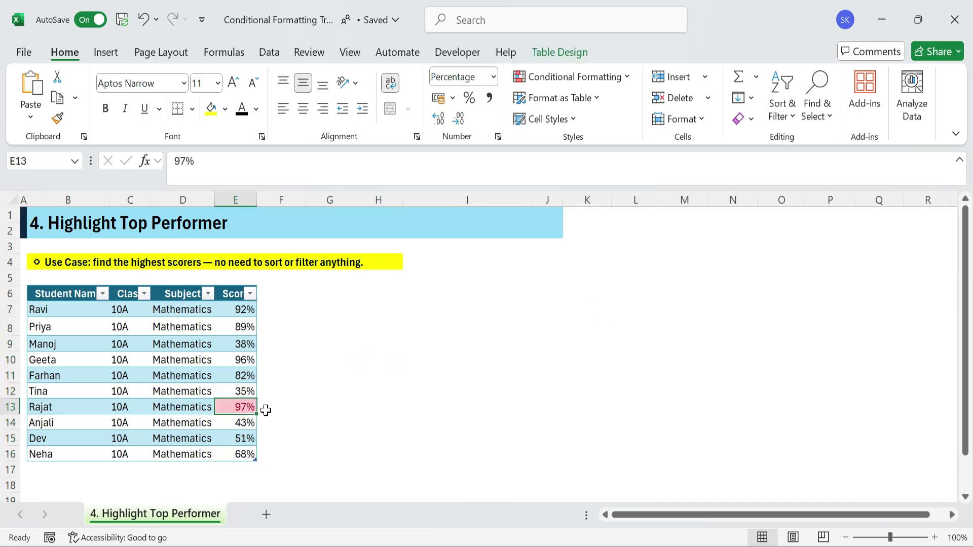
- Widen the score rule on E7:E16 to the top 20%
key(Right)
drag(239, 310, 238, 454)
click(627, 77)
mouse_move(589, 125)
click(710, 170)
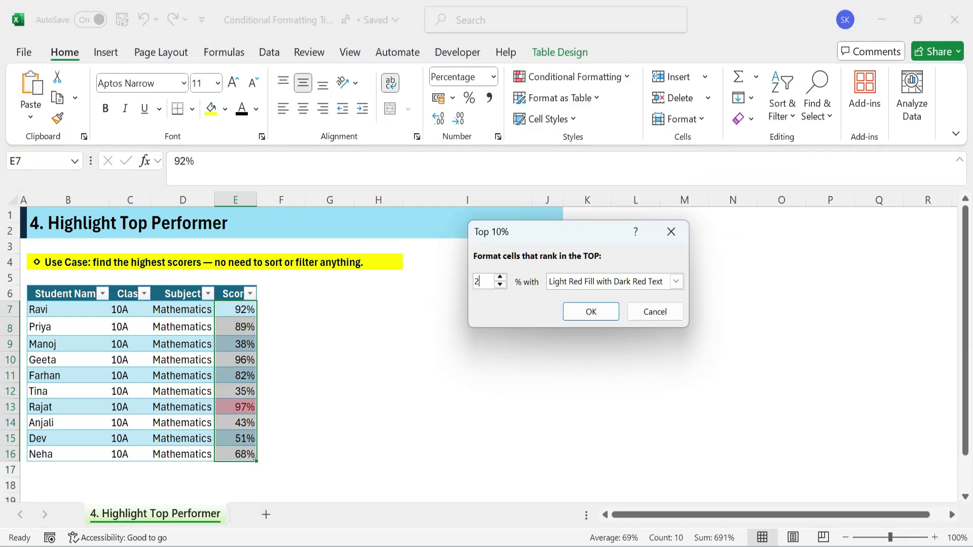
text(0)
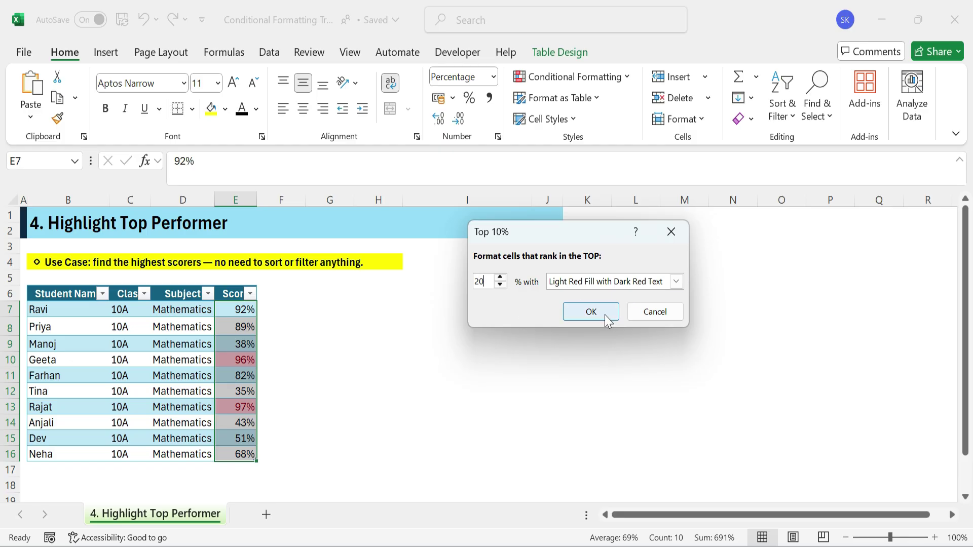
click(604, 313)
click(456, 378)
- Check the highlighted 96% and 97% scores, then select the student table
click(241, 361)
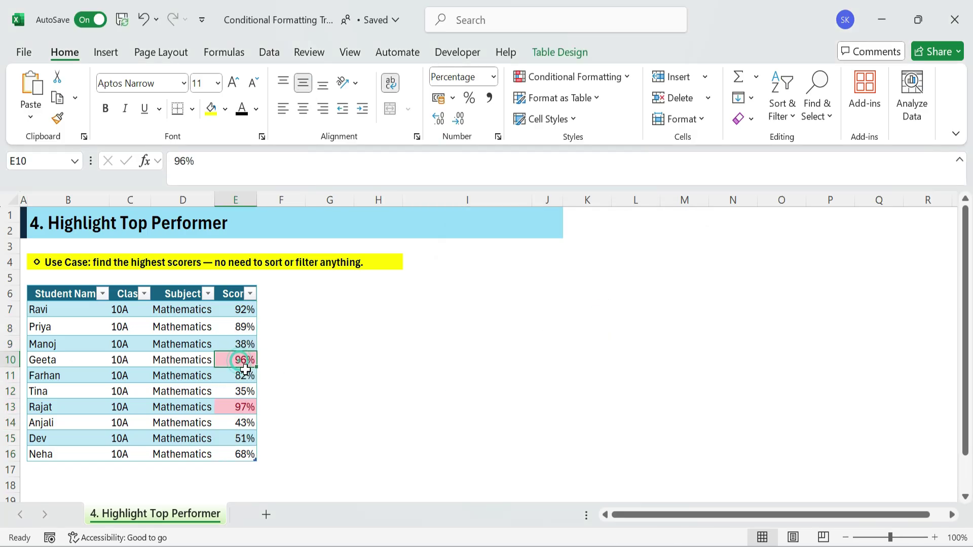
ctrl+click(240, 404)
ctrl+click(304, 379)
click(328, 419)
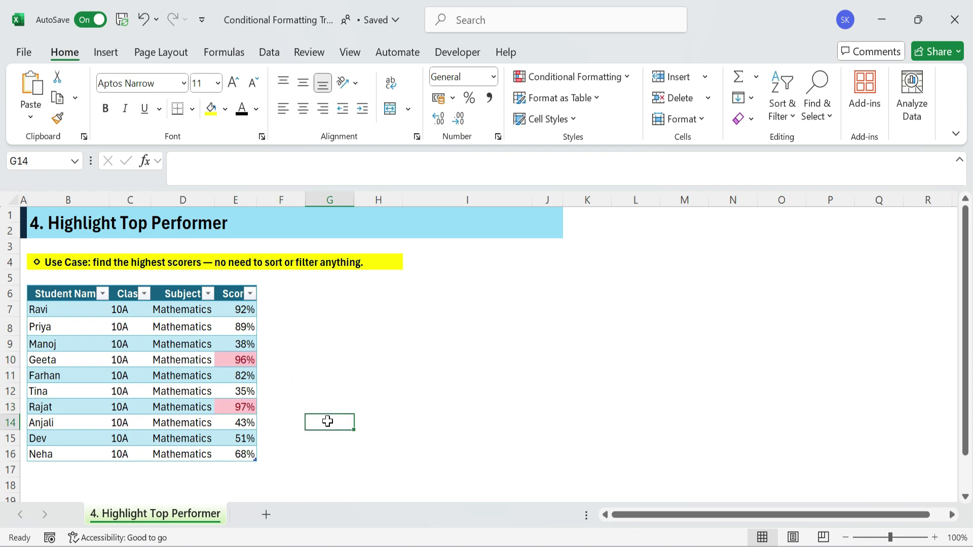
drag(47, 294, 250, 452)
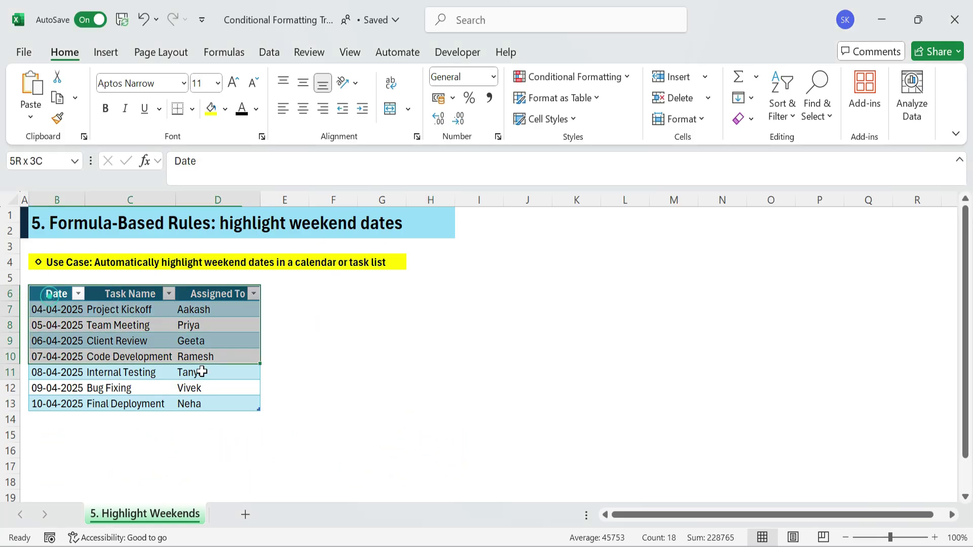
- Create a formula rule =WEEKDAY(B7,2)>5 for the task dates in B7:B13
drag(51, 296, 232, 400)
click(330, 325)
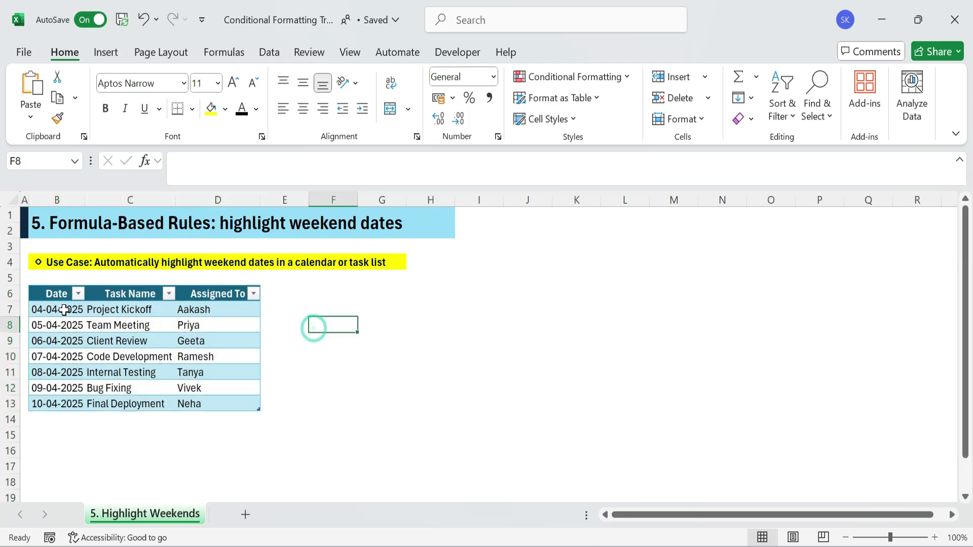
drag(61, 310, 60, 403)
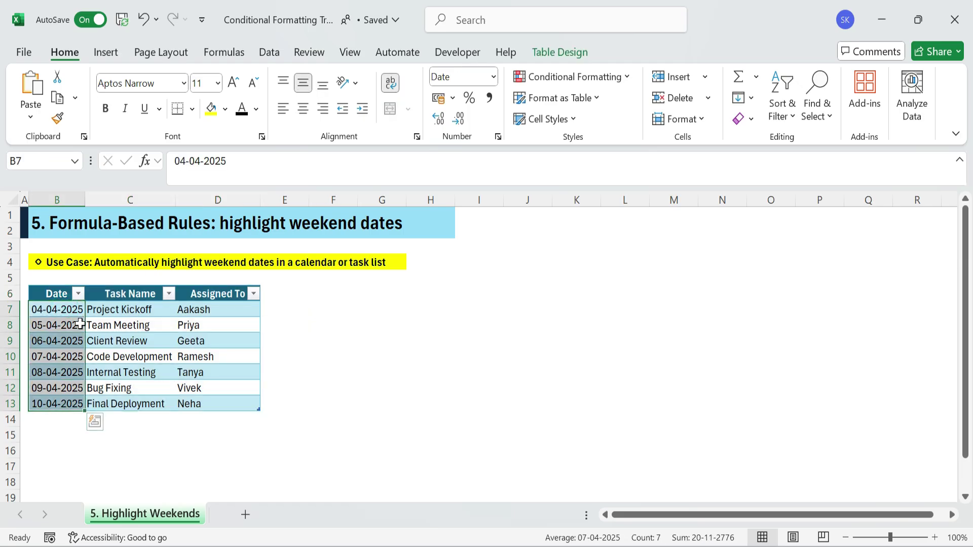
click(549, 78)
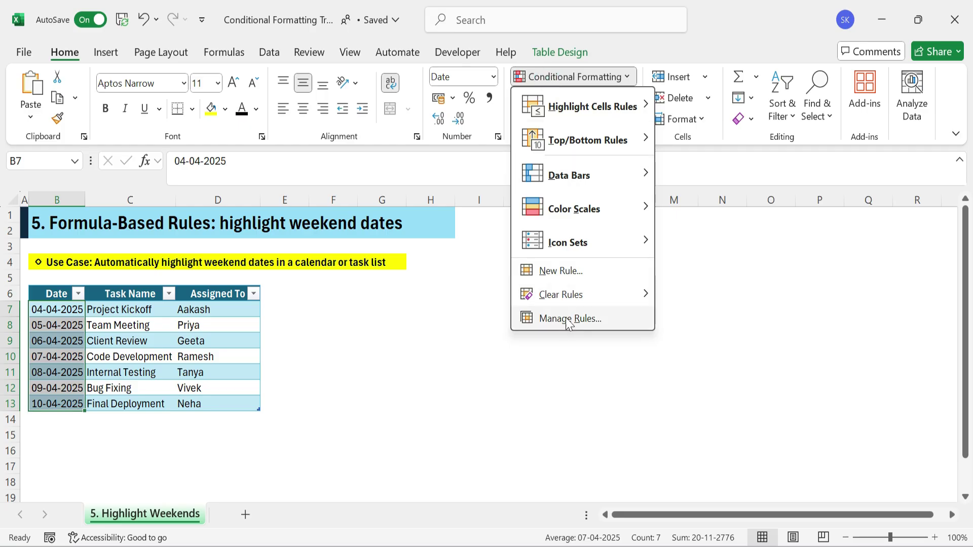
click(563, 271)
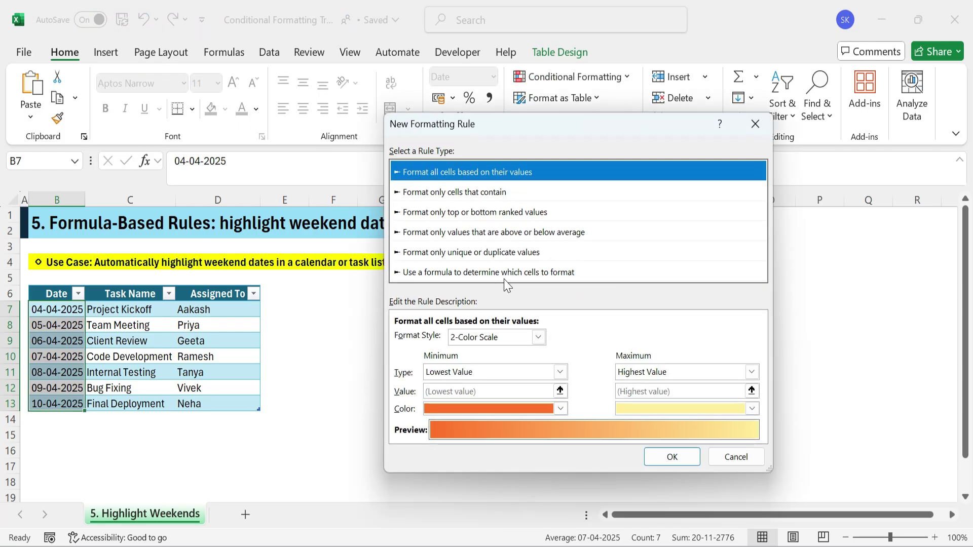
click(504, 272)
click(449, 338)
text(=WEEKDAY(B7,2)>5)
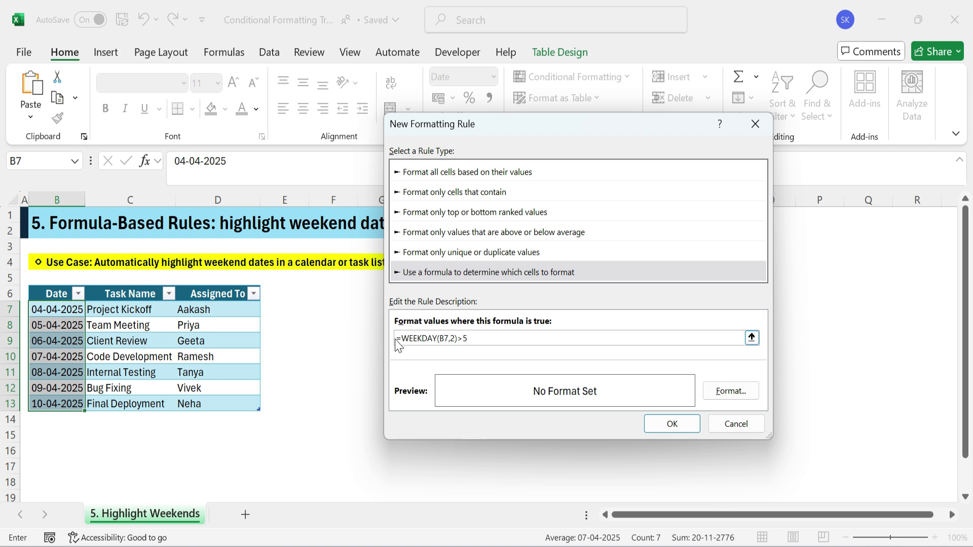
drag(397, 338, 504, 357)
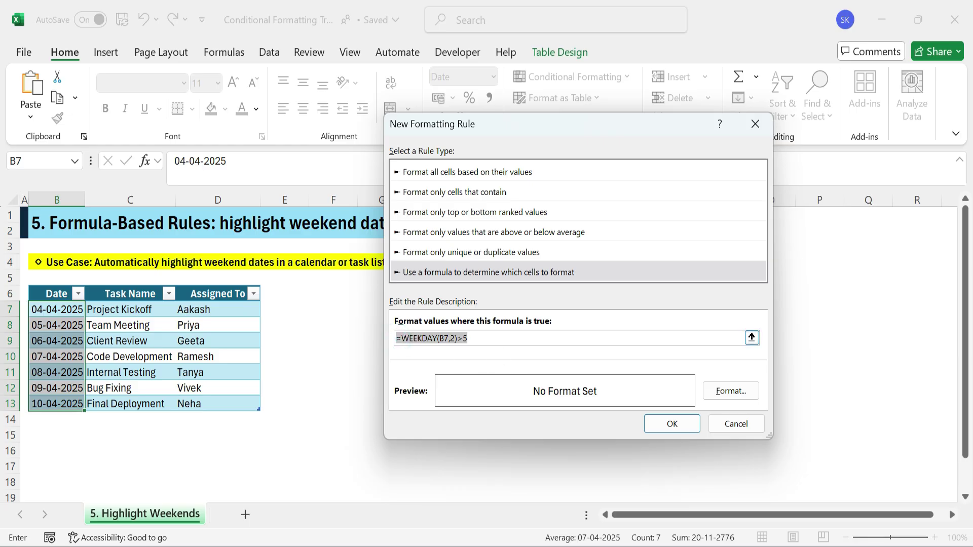
- Give the weekend rule a slightly lighter custom red fill and apply it
click(740, 393)
click(545, 84)
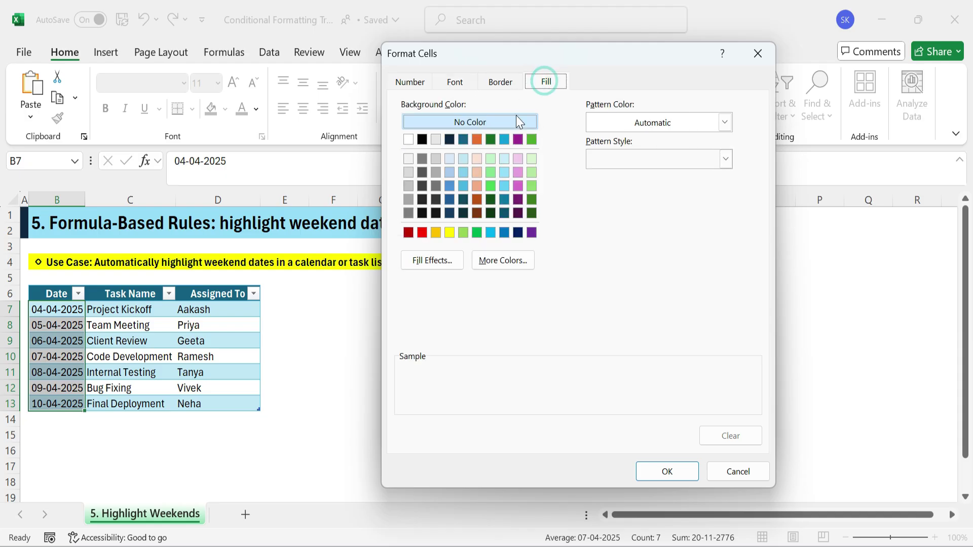
click(422, 233)
click(503, 261)
click(542, 173)
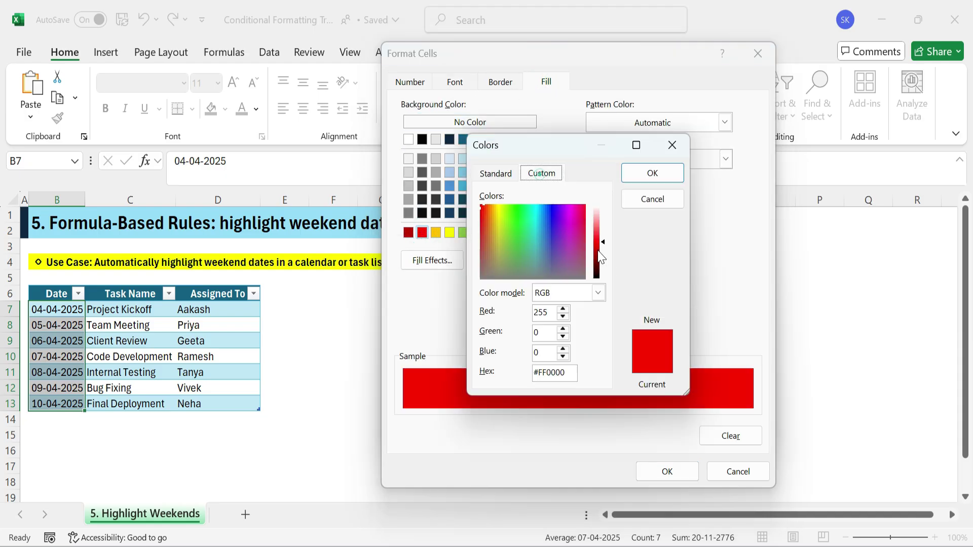
click(603, 242)
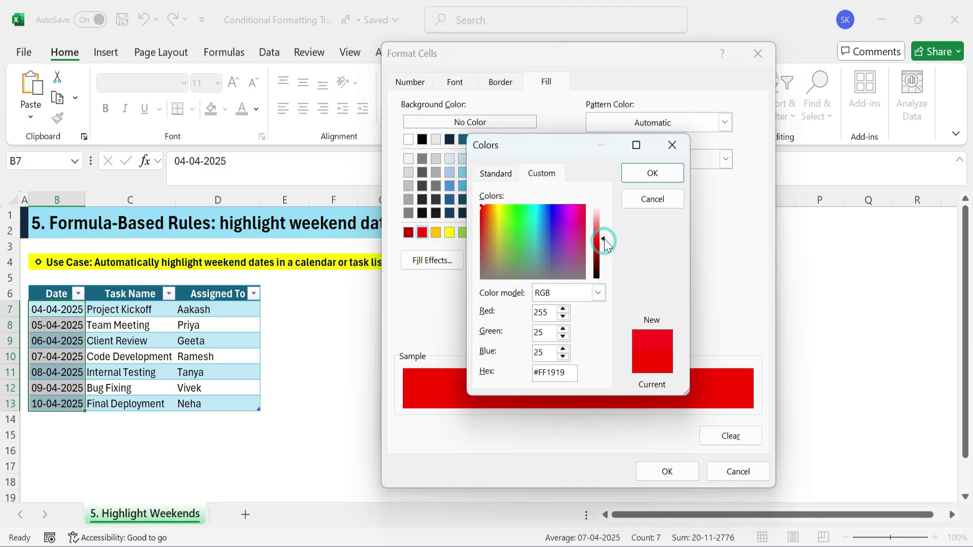
click(652, 172)
click(662, 466)
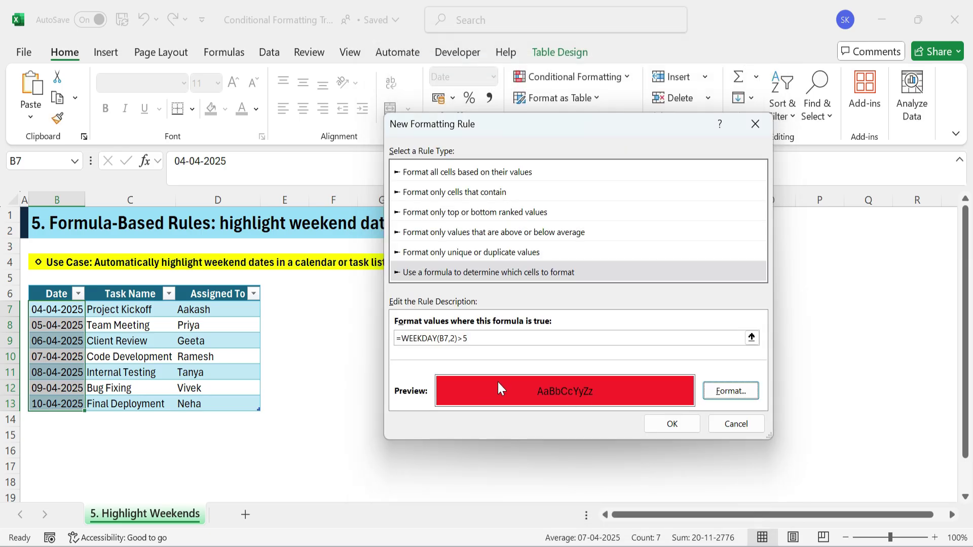
click(672, 424)
- Select the two red weekend dates, 05-04-2025 and 06-04-2025
click(378, 341)
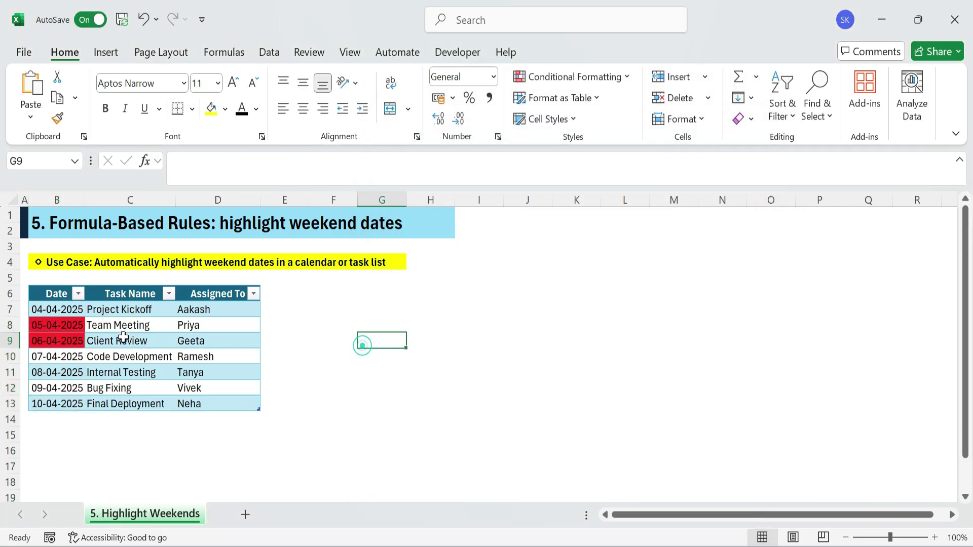
click(72, 324)
key(shift+Down)
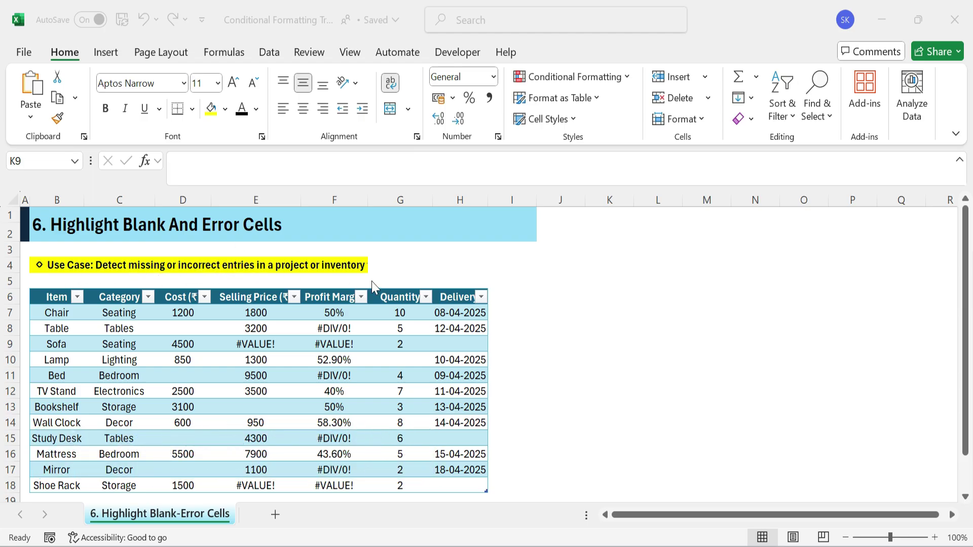
- Add a Blanks rule with gold fill to the inventory table's data rows
click(566, 322)
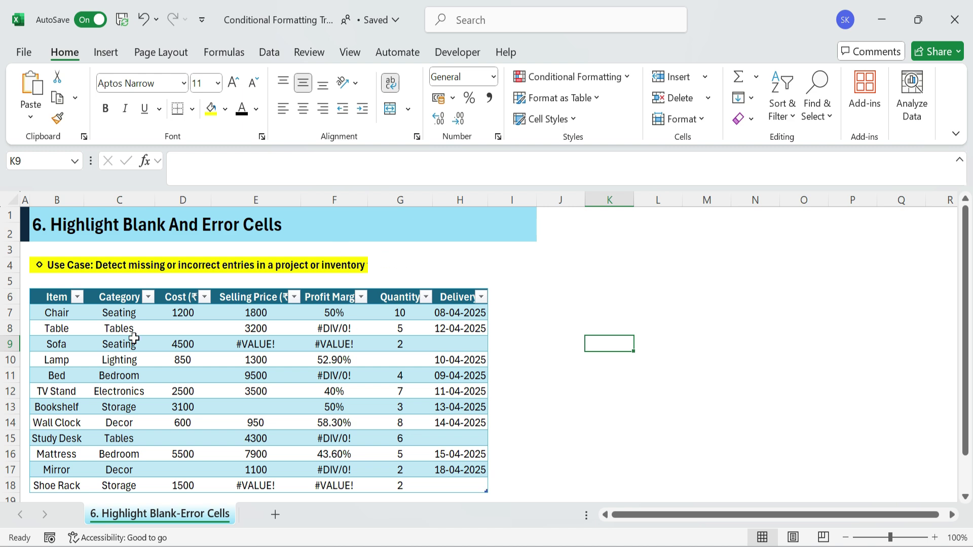
drag(38, 313, 102, 486)
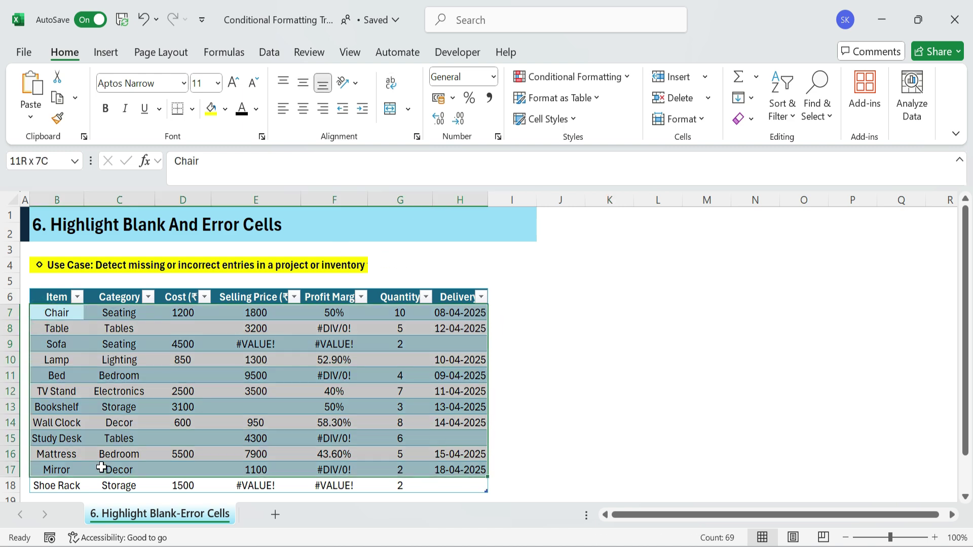
click(557, 71)
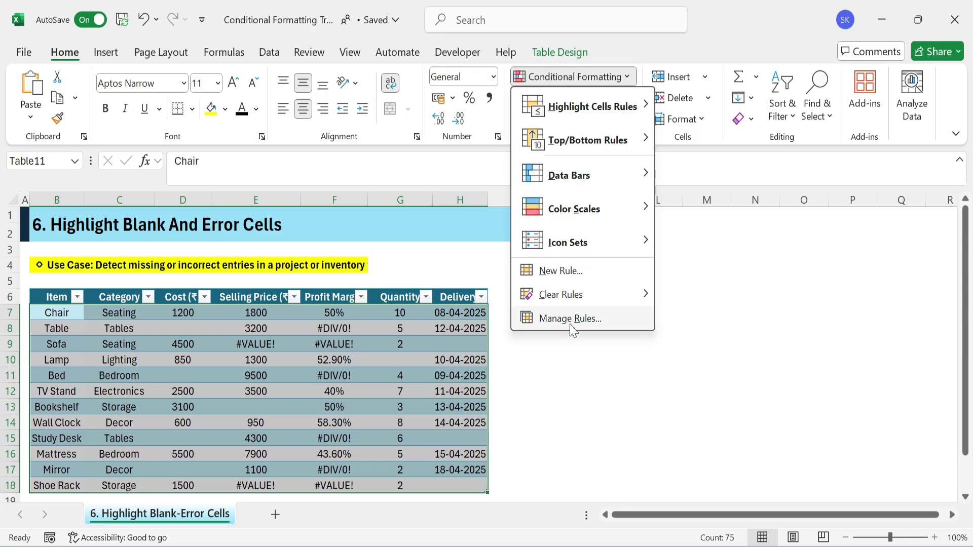
click(572, 270)
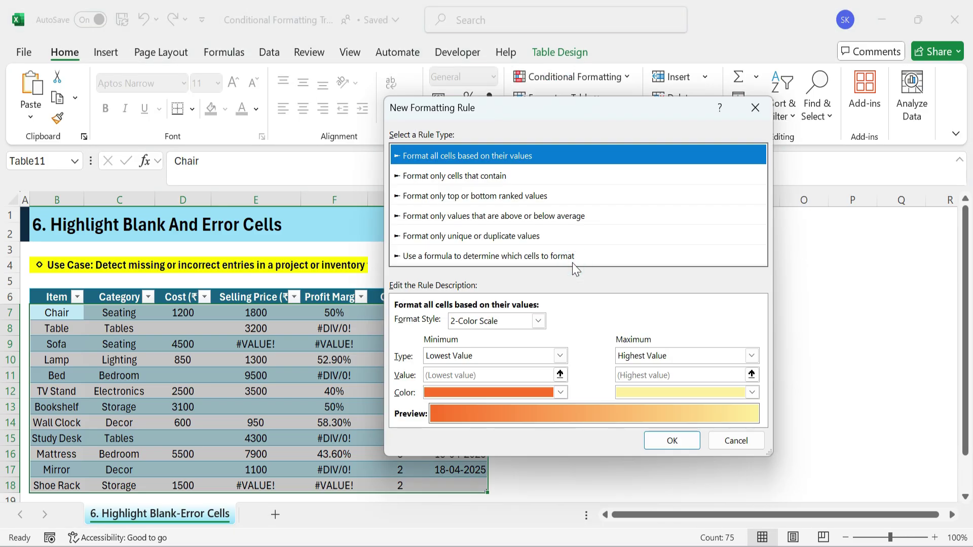
click(476, 176)
click(466, 322)
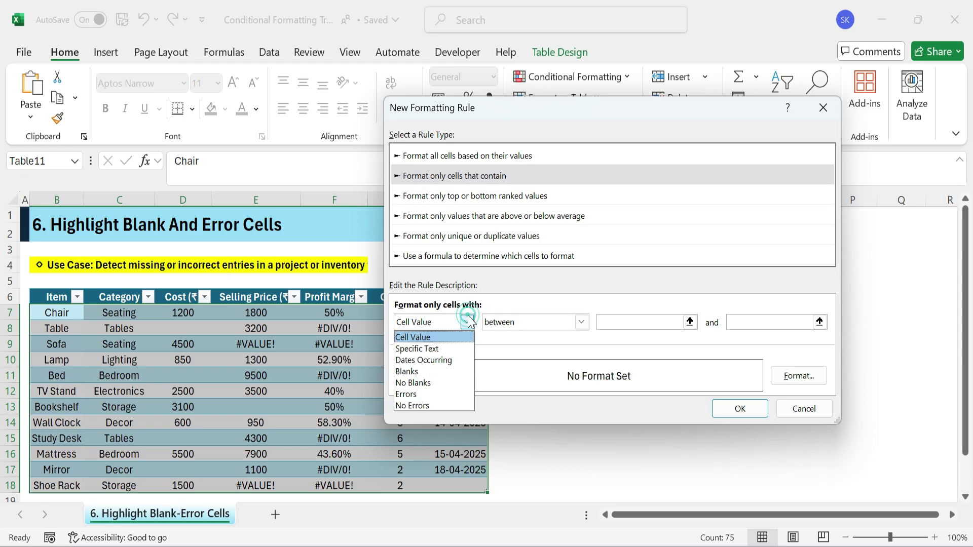
click(436, 372)
click(798, 377)
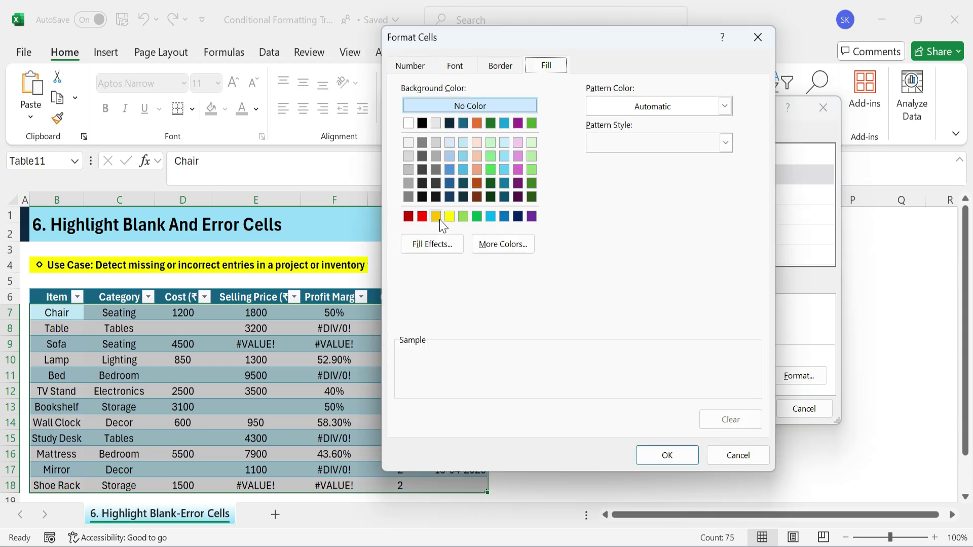
click(436, 217)
click(667, 455)
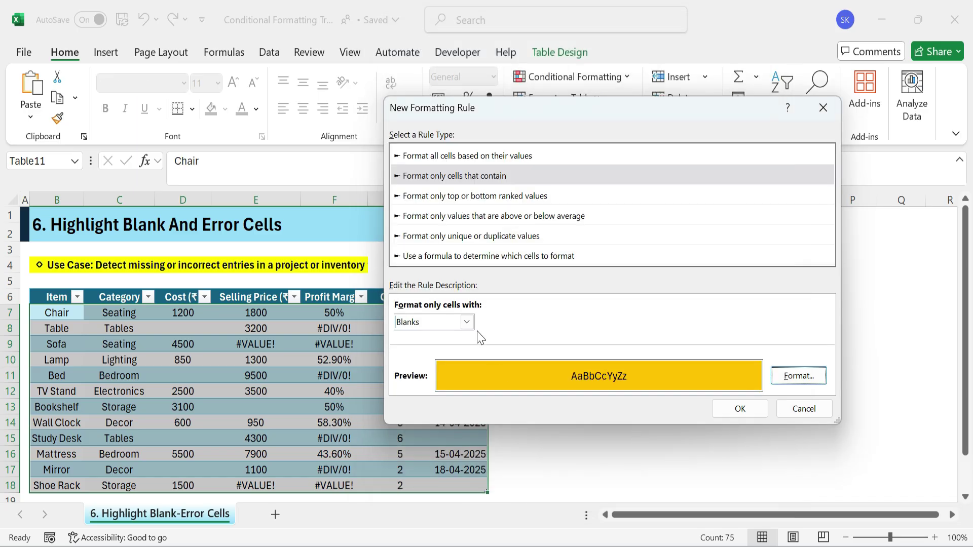
click(740, 408)
click(391, 359)
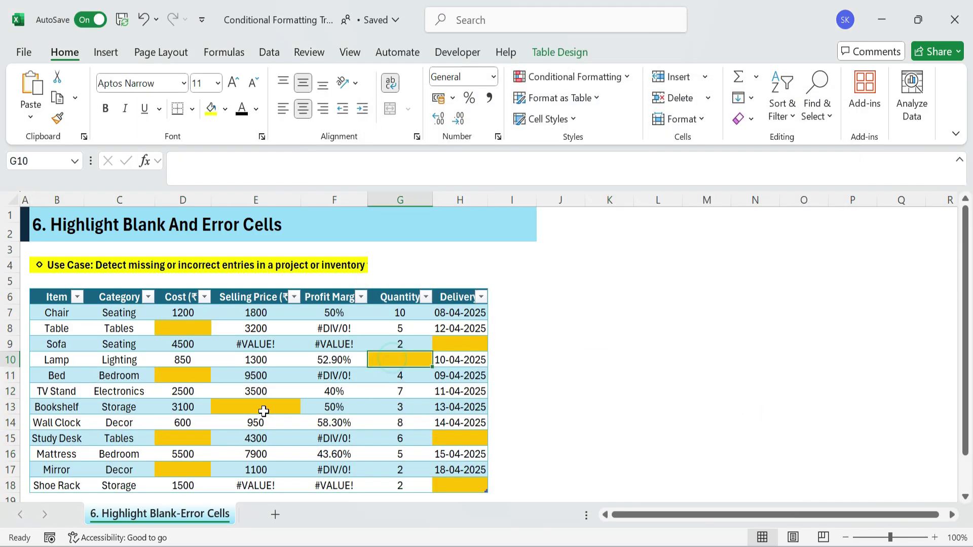
- Add an Errors rule with red fill to the inventory table body B7:H18
click(263, 410)
drag(59, 314, 480, 453)
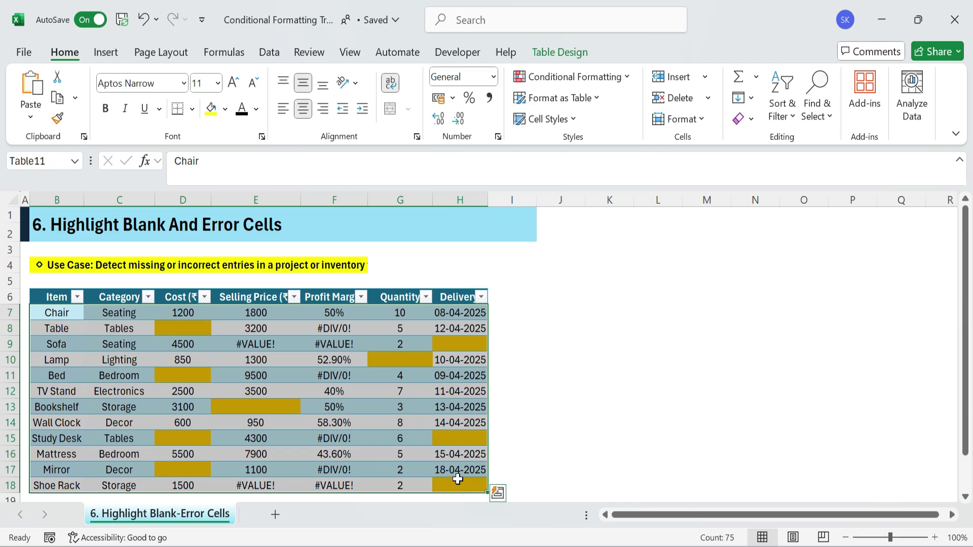
click(570, 77)
click(583, 270)
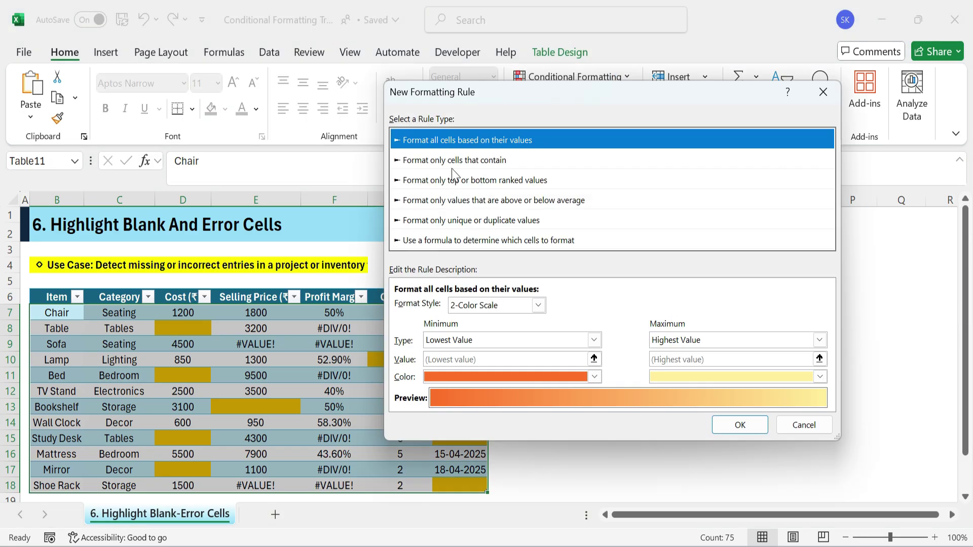
click(456, 160)
click(467, 306)
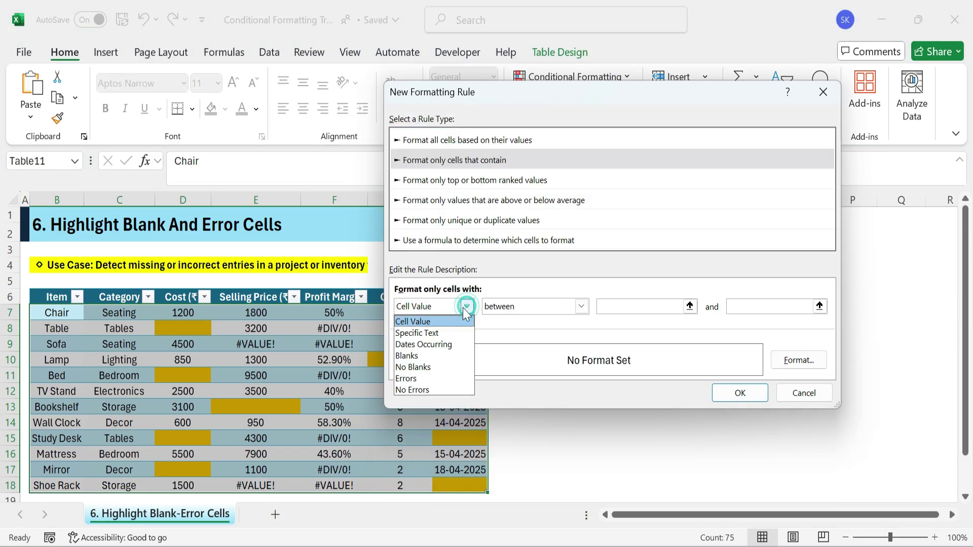
click(431, 378)
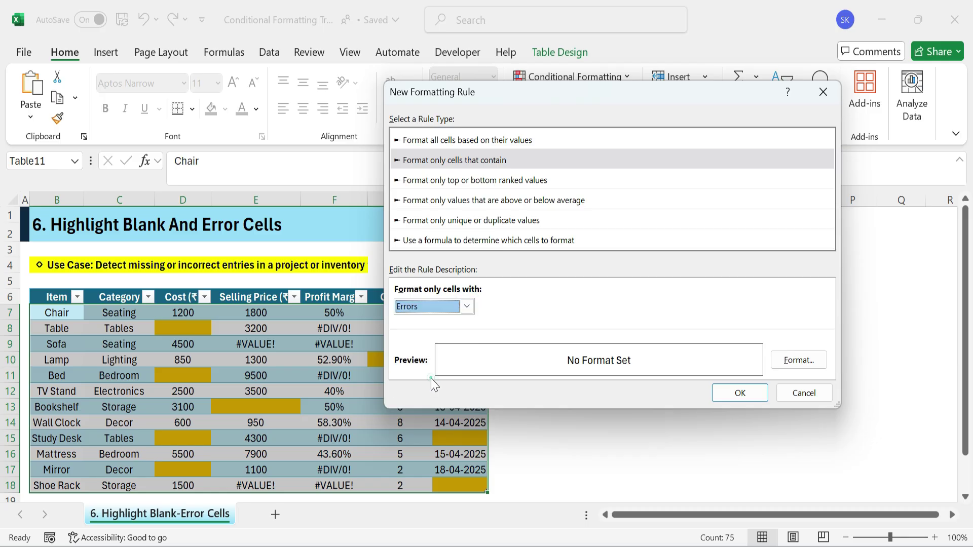
click(800, 362)
click(455, 201)
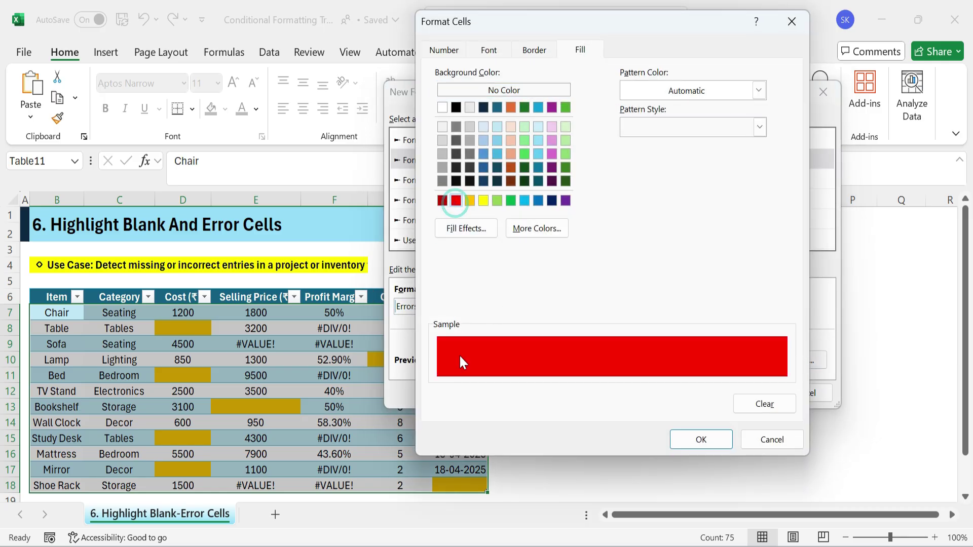
click(701, 440)
click(738, 397)
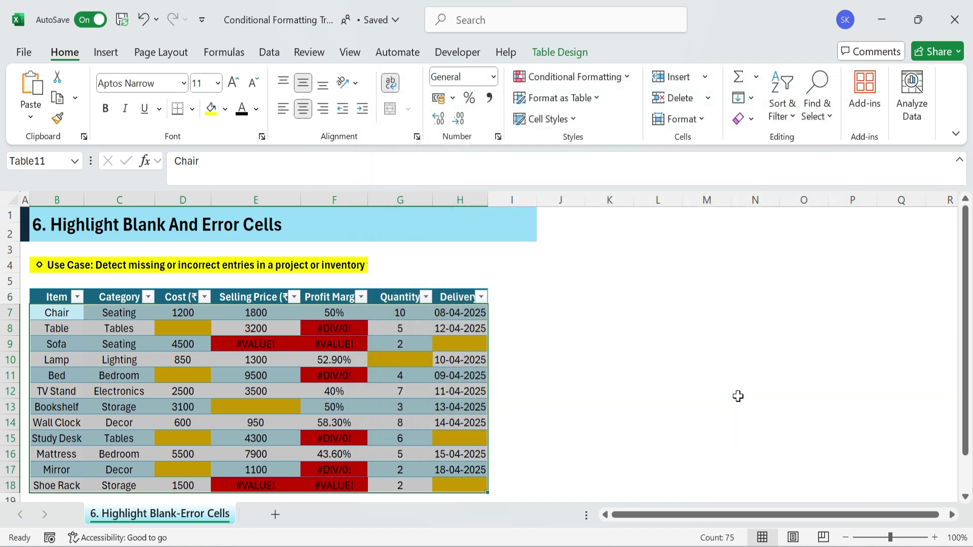
click(658, 343)
- Inspect the red error cells, such as #DIV/0! in F8 and #VALUE! in F9 and E18
click(341, 328)
click(281, 345)
click(341, 437)
click(337, 379)
click(341, 470)
click(259, 482)
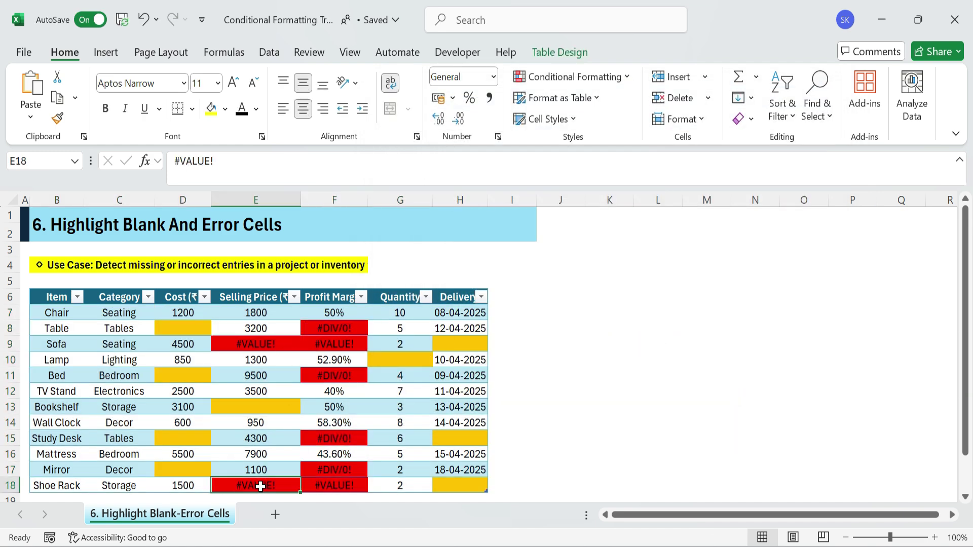
drag(44, 297, 466, 487)
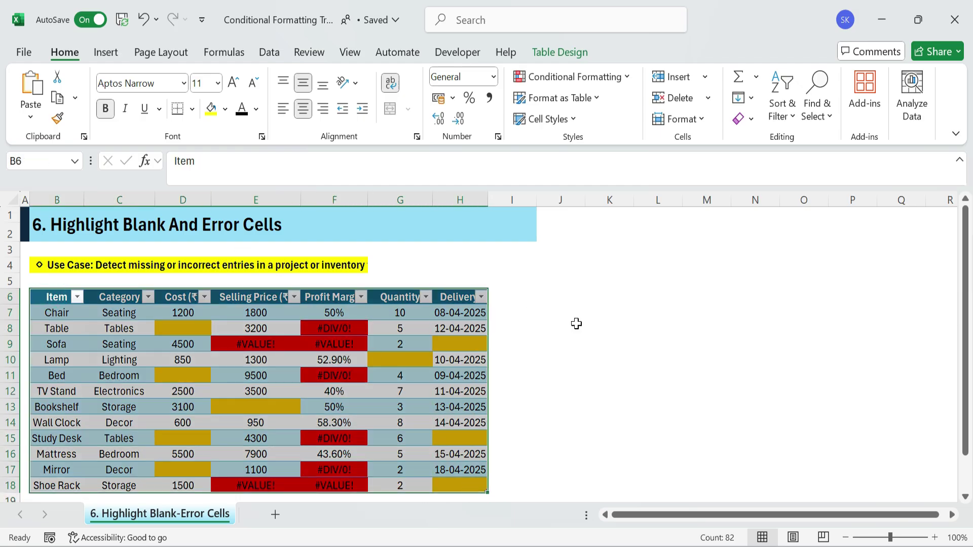
click(596, 338)
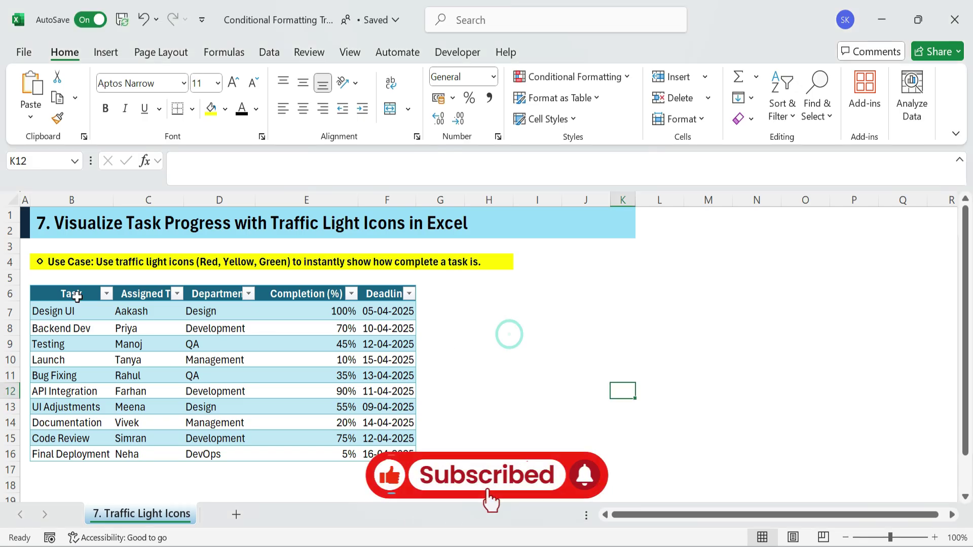
- Apply a traffic-light icon set to the Completion (%) values in E7:E16
mouse_move(66, 294)
mouse_down()
mouse_move(324, 425)
mouse_move(394, 449)
mouse_up()
click(654, 344)
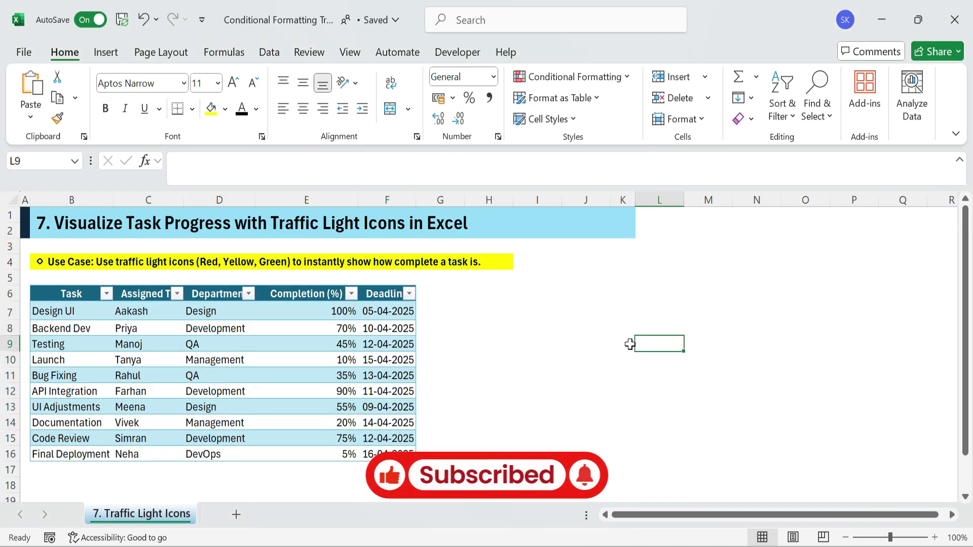
drag(339, 306, 330, 454)
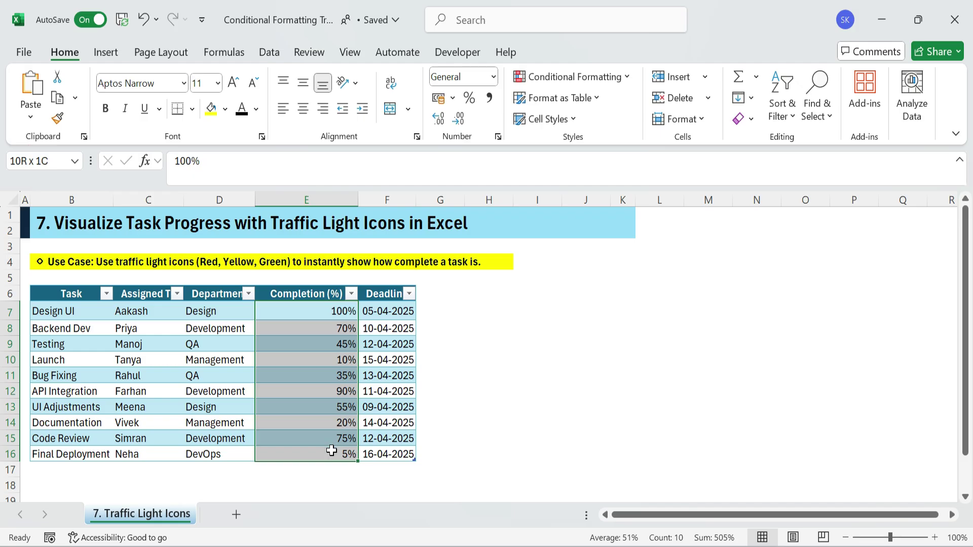
click(583, 77)
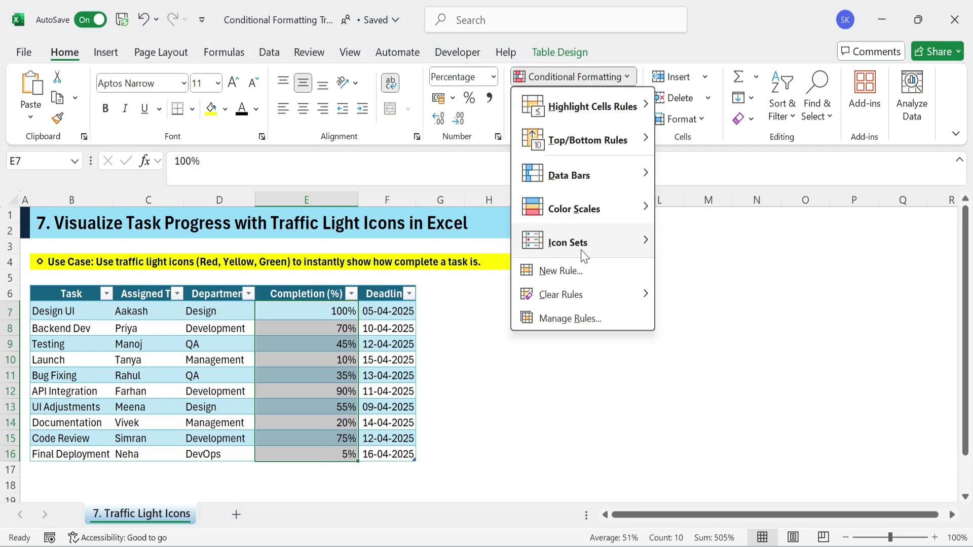
mouse_move(581, 242)
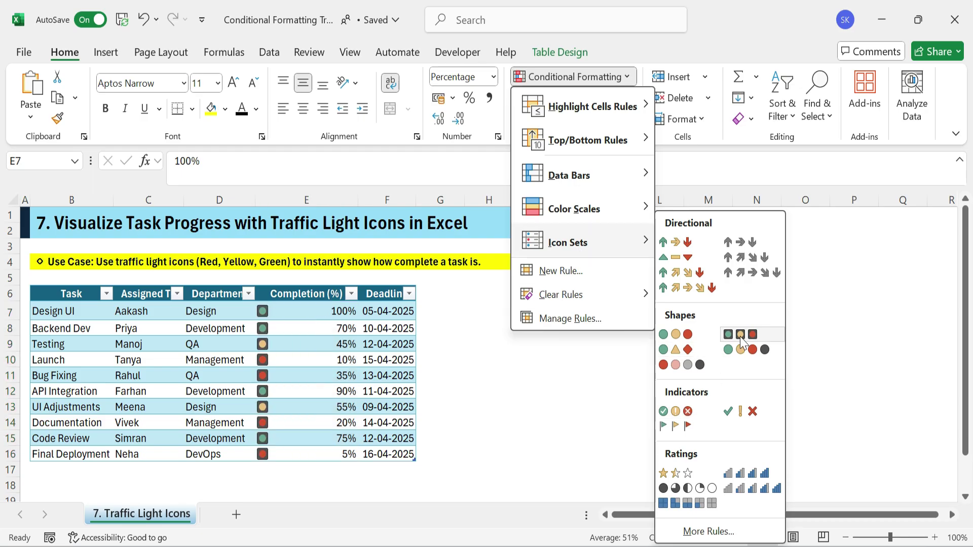
click(730, 335)
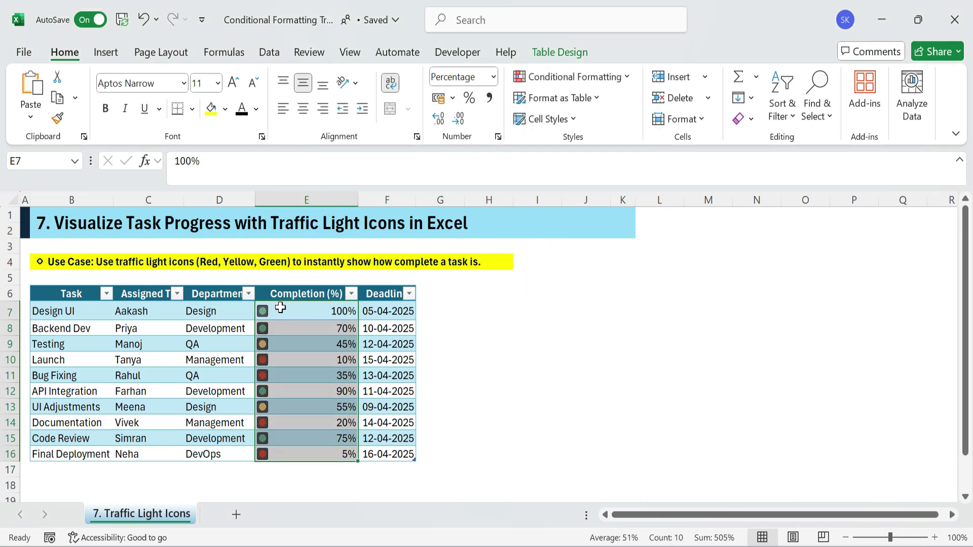
click(486, 332)
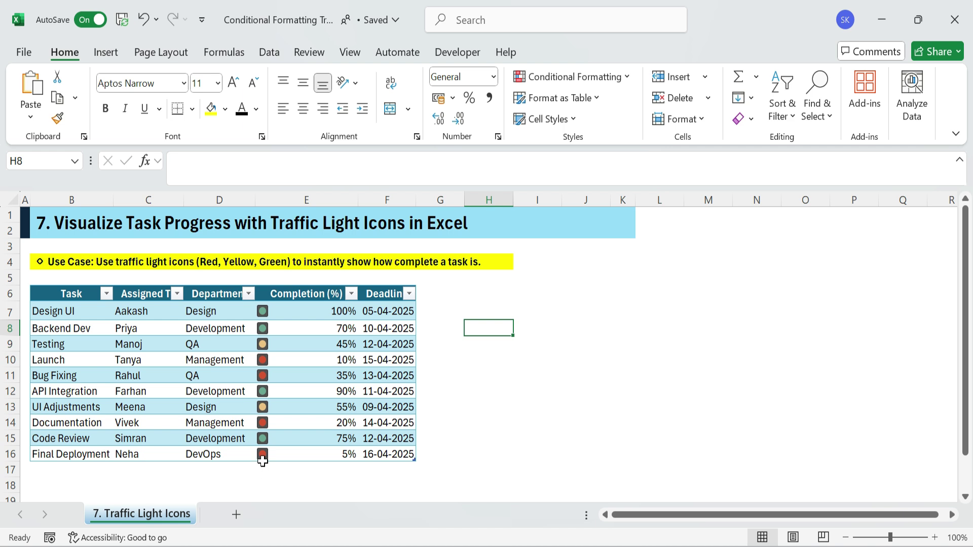
- Edit the icon rule's percent thresholds to 67 and 33
drag(304, 312, 325, 454)
click(578, 76)
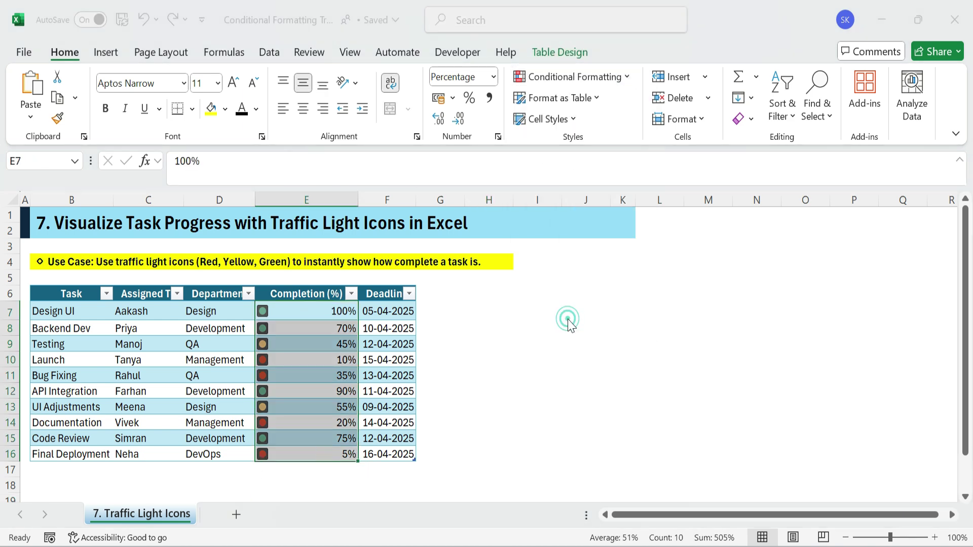
click(569, 318)
click(400, 224)
click(440, 192)
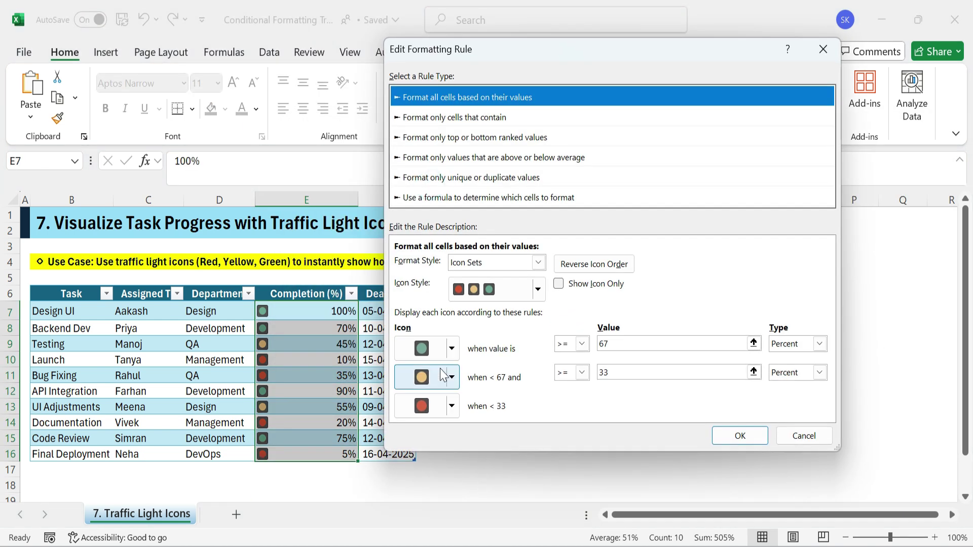
click(608, 341)
click(604, 373)
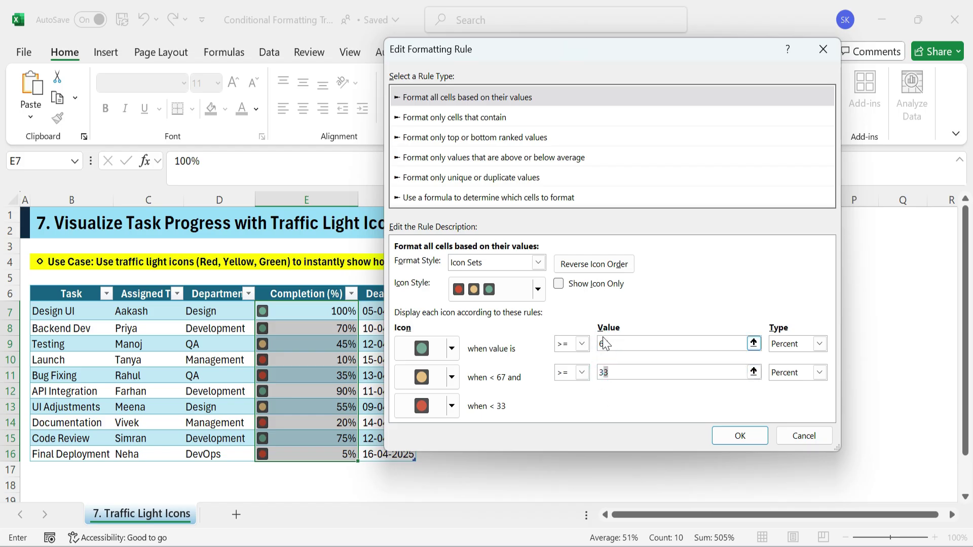
click(740, 436)
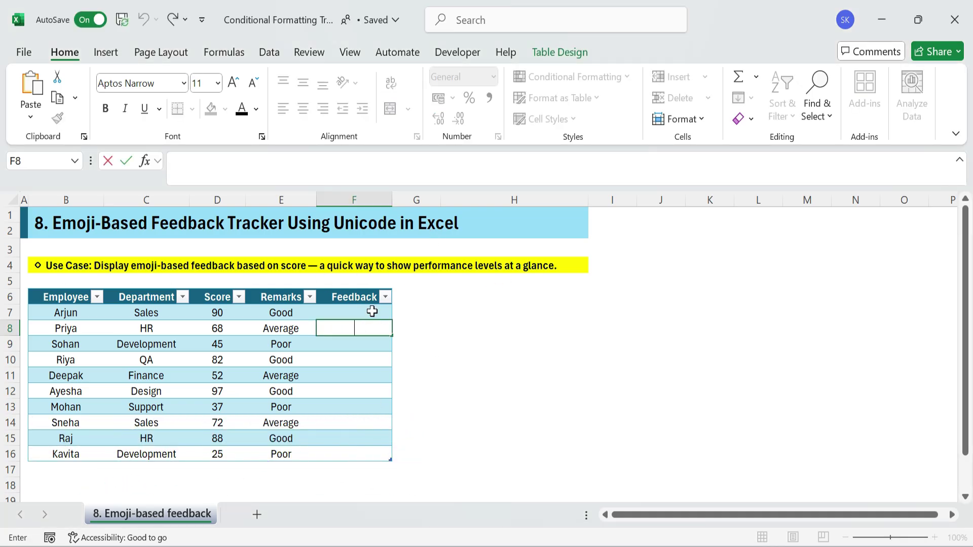
- In F7, start the Feedback formula =IF(D7>80, testing the score
click(471, 370)
drag(217, 313, 217, 453)
click(477, 349)
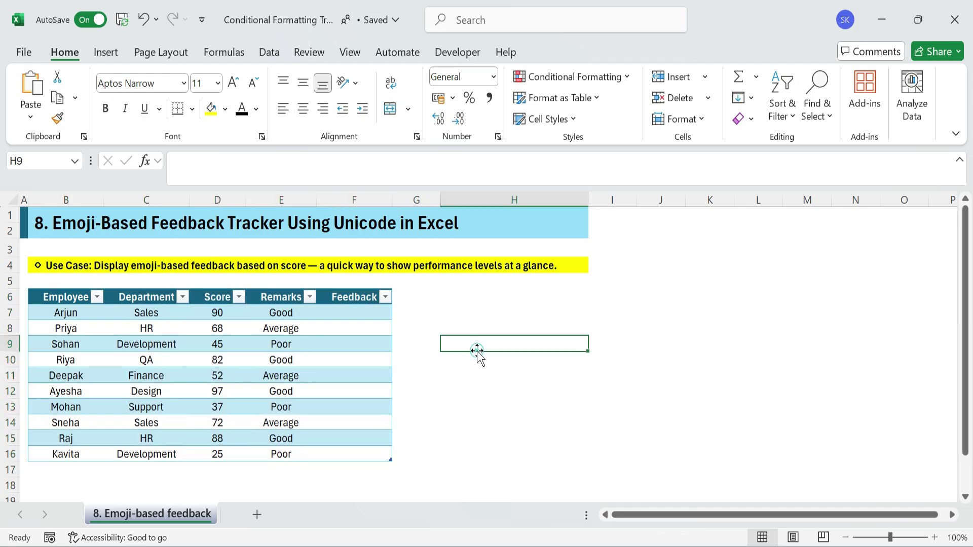
click(364, 312)
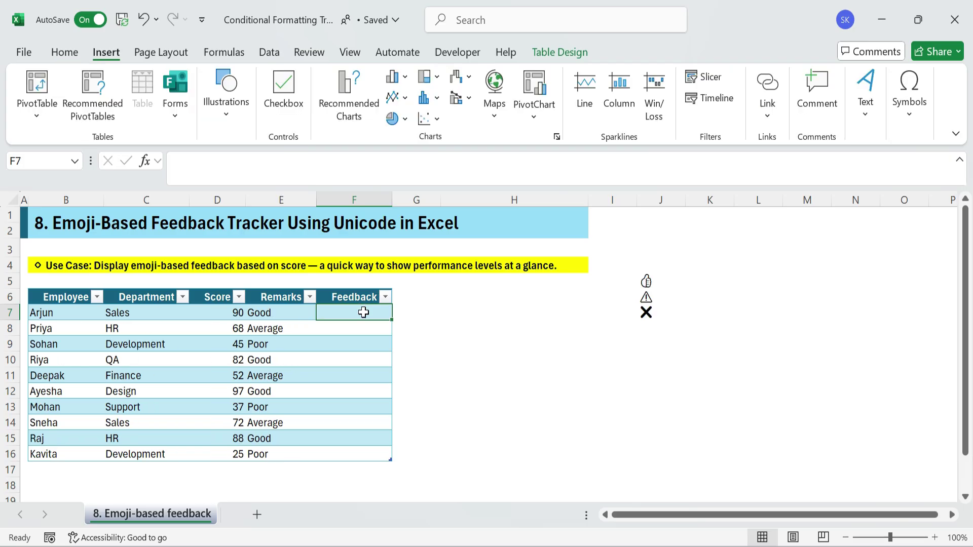
text(=IF()
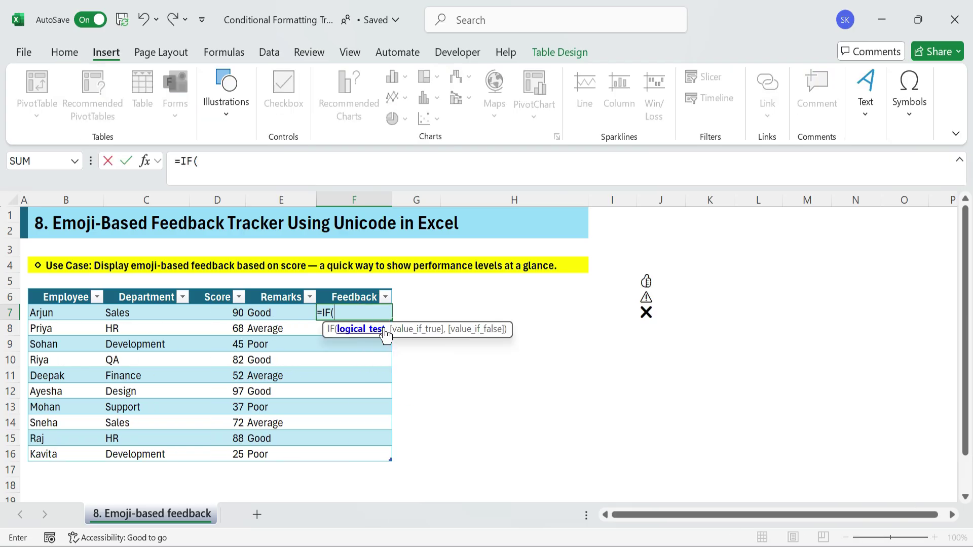
text(D8)
key(BackSpace)
text(7)
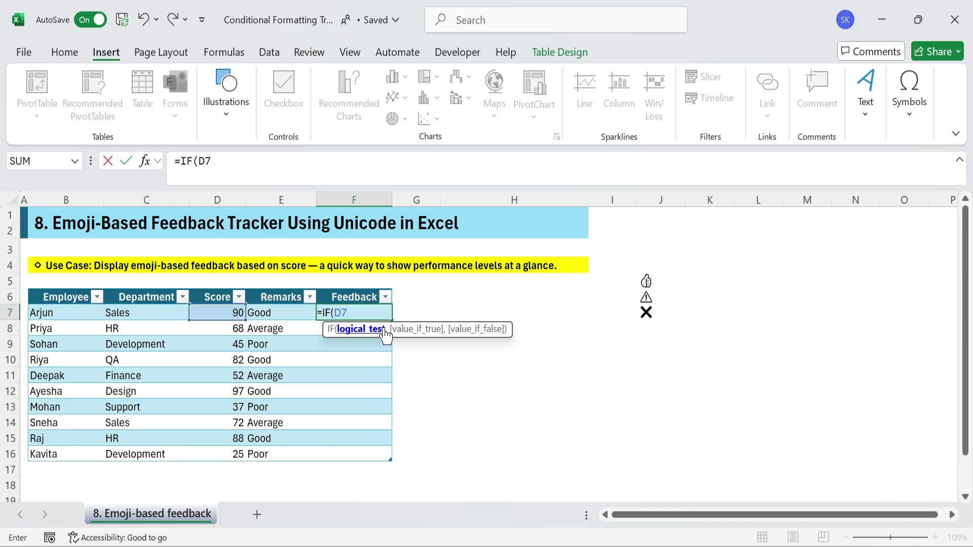
text(>80,)
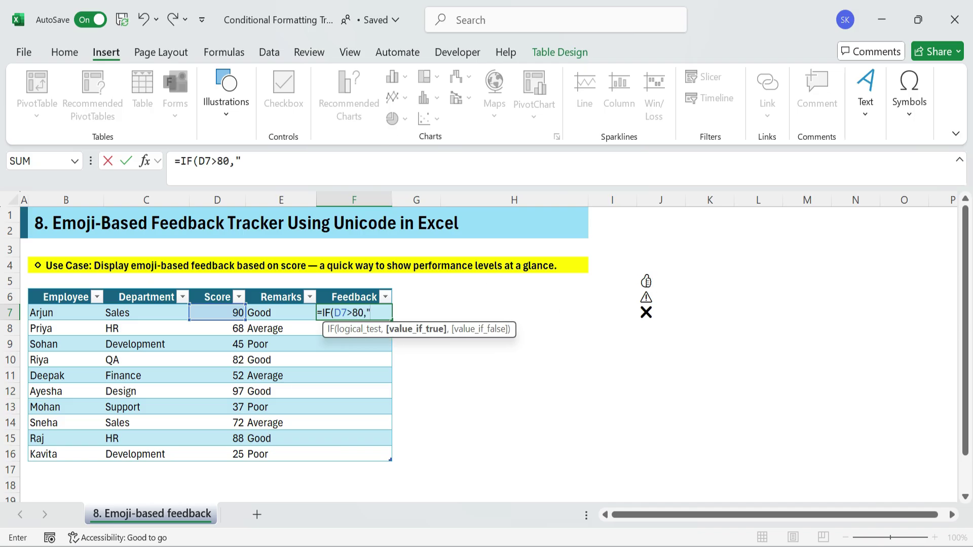
- Add the thumbs-up result and a nested IF(D7>50) returning the warning symbol
double_click(646, 281)
key(ctrl+v)
text(",I)
key(BackSpace)
key(BackSpace)
key(End)
text(IF()
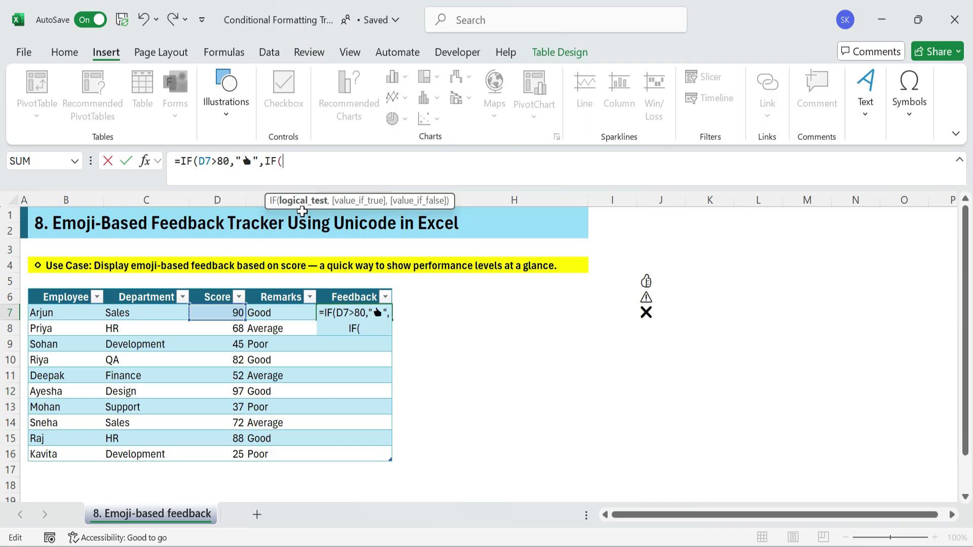
text(D7>80)
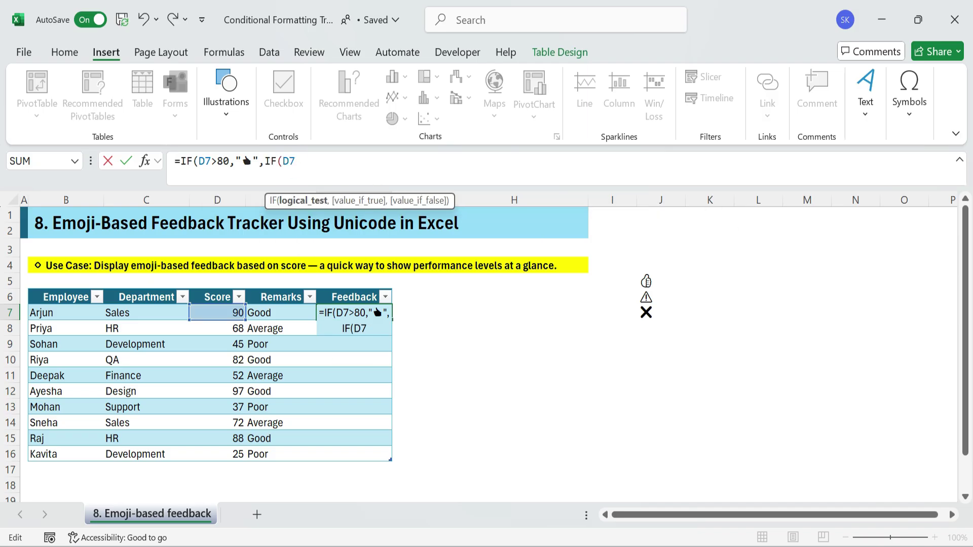
text(,)
key(Home)
text(')
key(End)
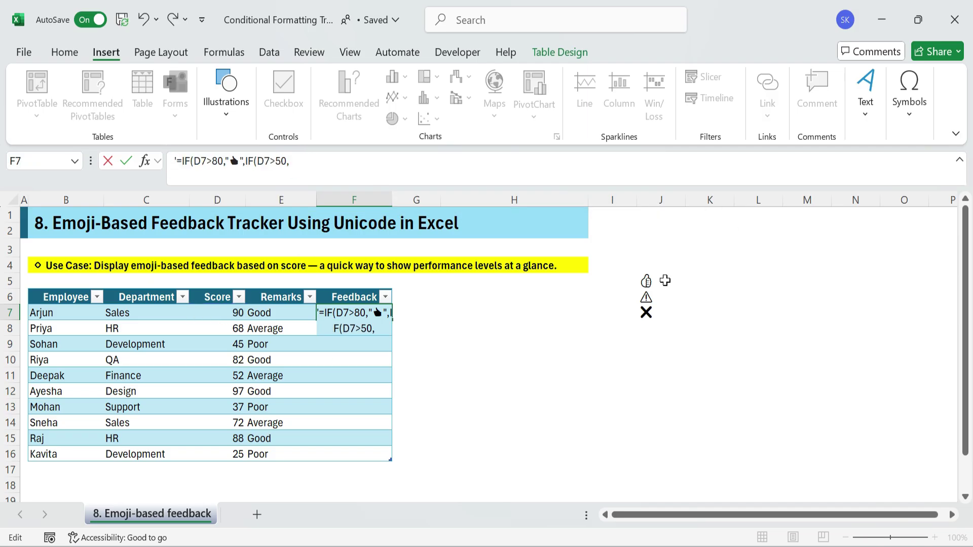
key(ctrl+v)
text(")
key(End)
- Finish with the cross symbol as the fallback and commit to fill F7:F16
text(")
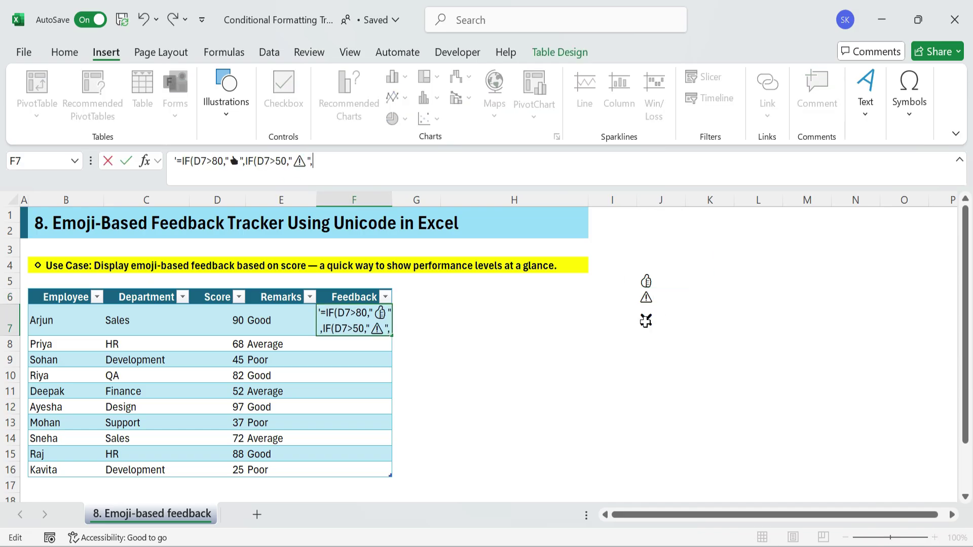
click(647, 320)
key(ctrl+c)
double_click(354, 329)
key(ctrl+v)
text(")
key(BackSpace)
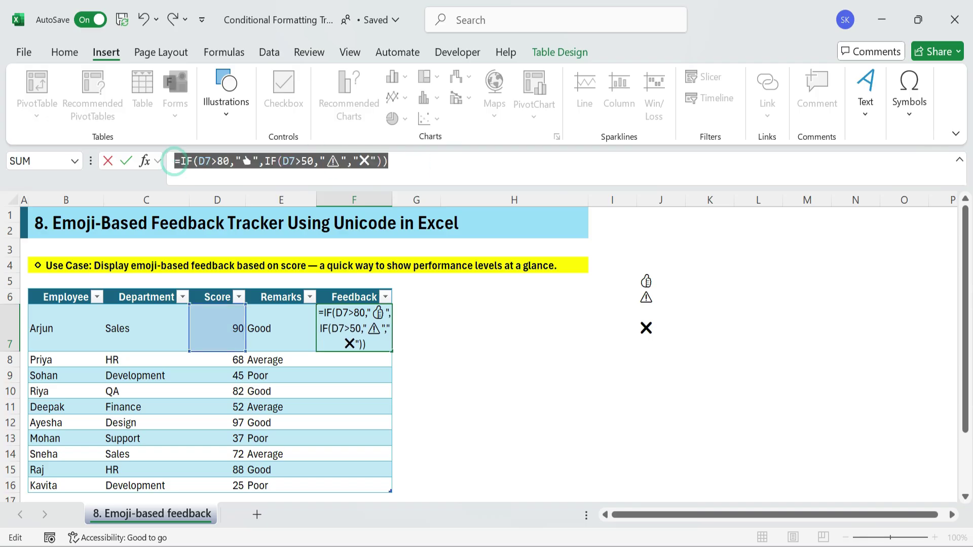
key(Return)
- Reset row 7 back to normal height
click(14, 200)
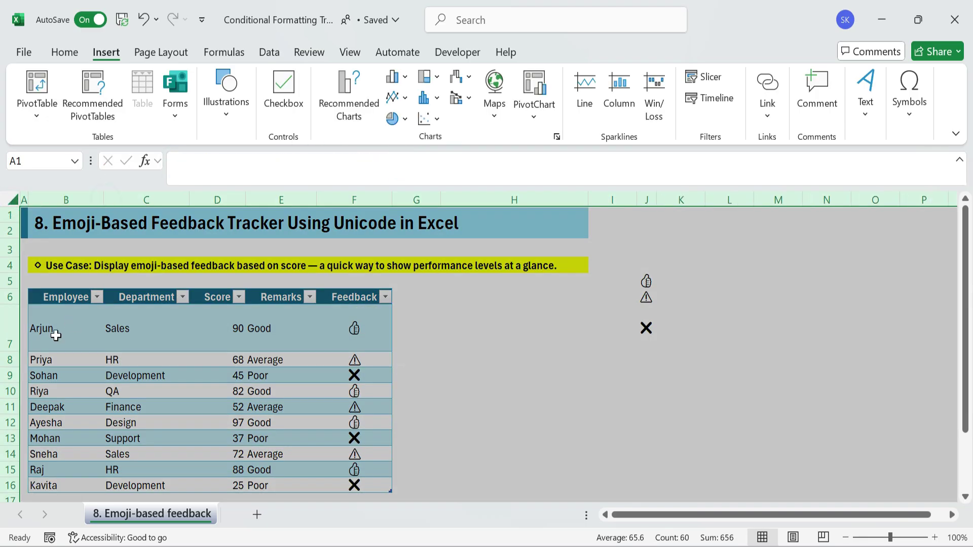
drag(19, 350, 19, 320)
click(417, 329)
- Delete the spare symbols in J5:J7 beside the table
click(354, 313)
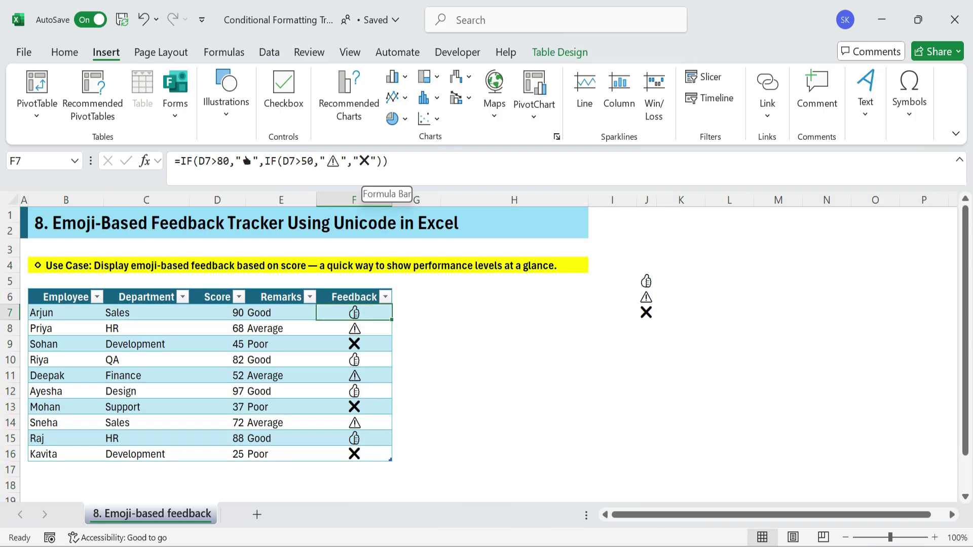
drag(647, 282, 653, 314)
key(Delete)
click(581, 360)
- On F7:F16, start a new formula-based conditional rule =E7="Poor"
drag(371, 309, 373, 451)
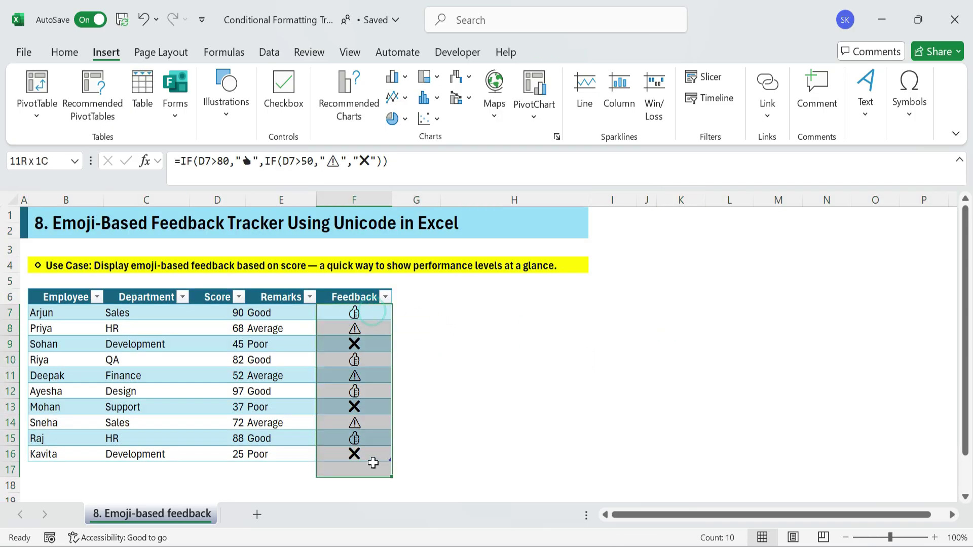
click(430, 346)
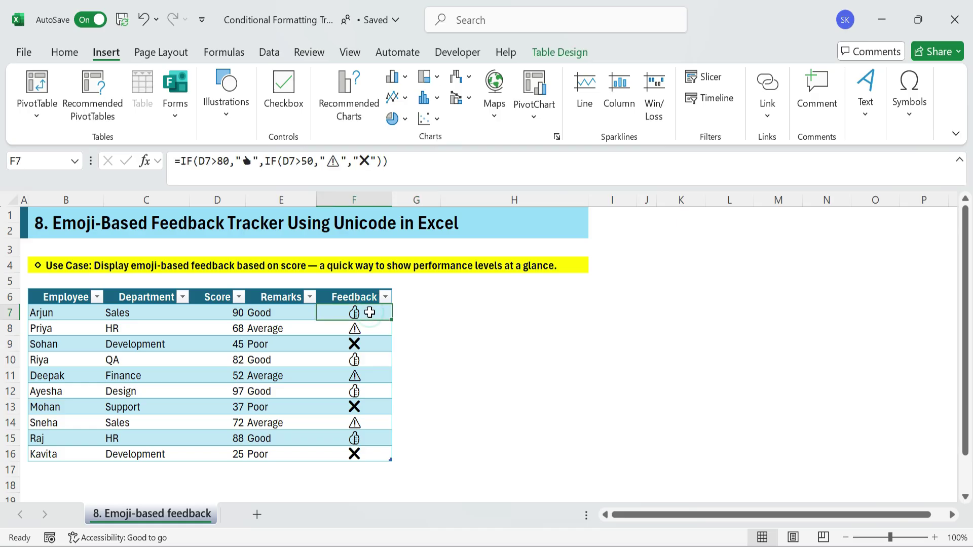
drag(369, 313, 354, 448)
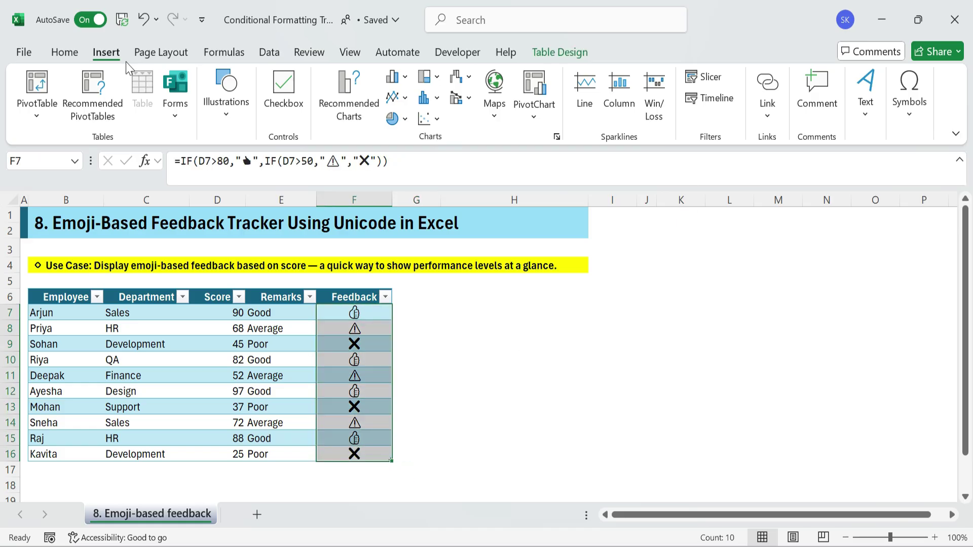
click(64, 54)
click(553, 76)
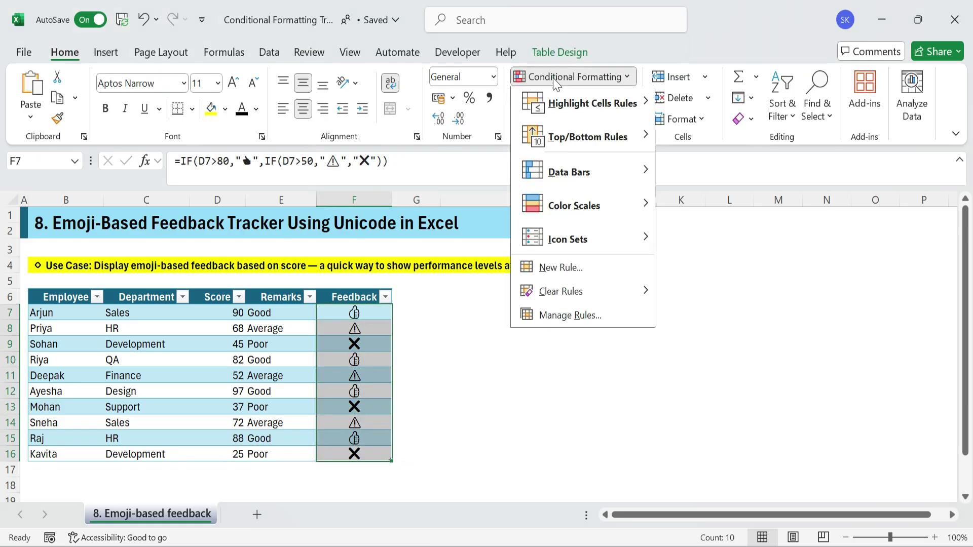
click(591, 274)
click(458, 226)
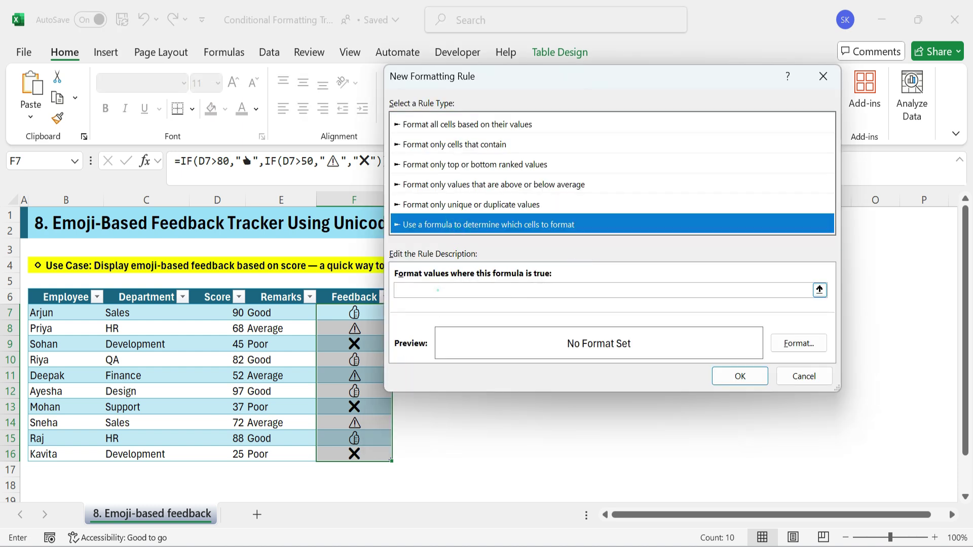
click(438, 291)
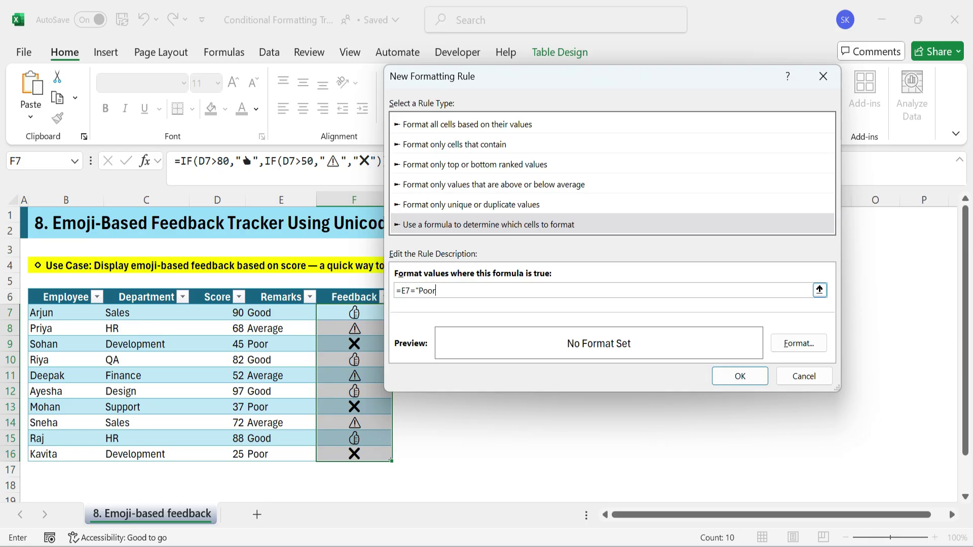
- Give the Poor rule a custom red fill and apply it to the Feedback cells
click(799, 343)
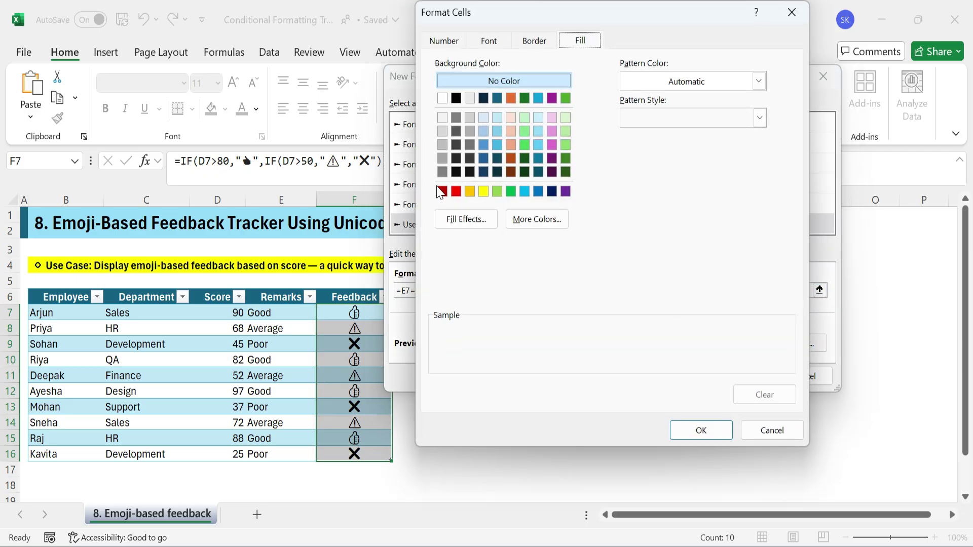
click(456, 191)
click(536, 219)
click(575, 125)
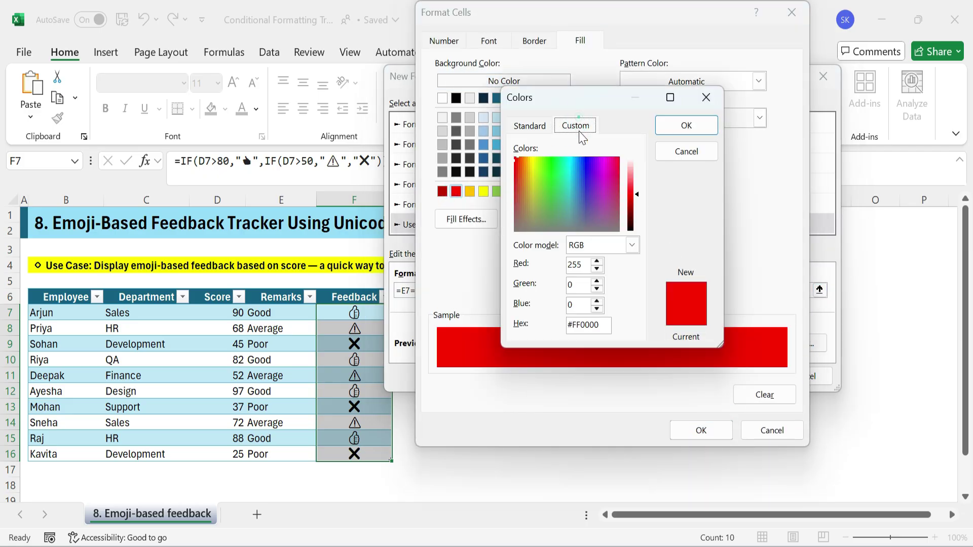
click(640, 187)
click(686, 125)
click(707, 432)
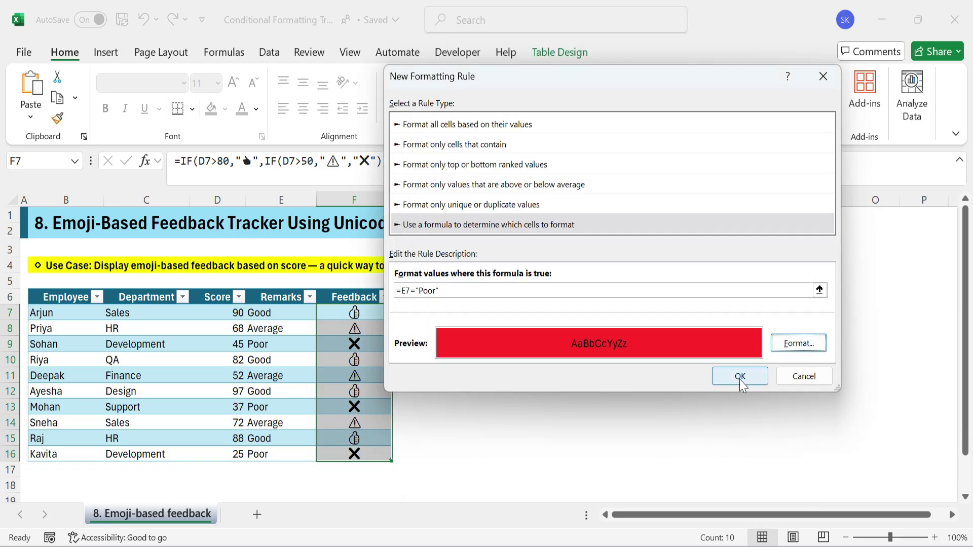
click(740, 378)
click(613, 421)
drag(354, 313, 360, 454)
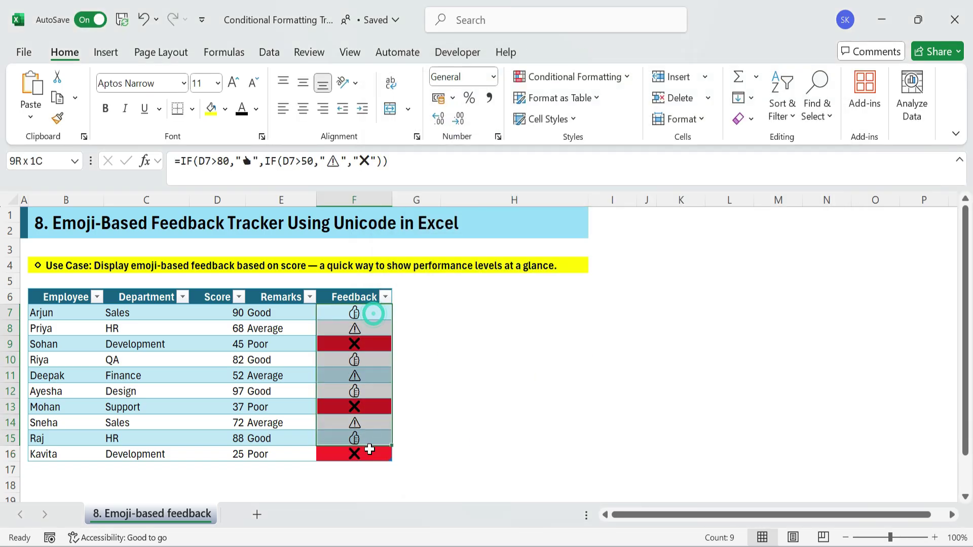
- In the Rules Manager, duplicate the Poor rule for editing
click(576, 77)
click(570, 318)
click(428, 213)
click(604, 169)
click(425, 169)
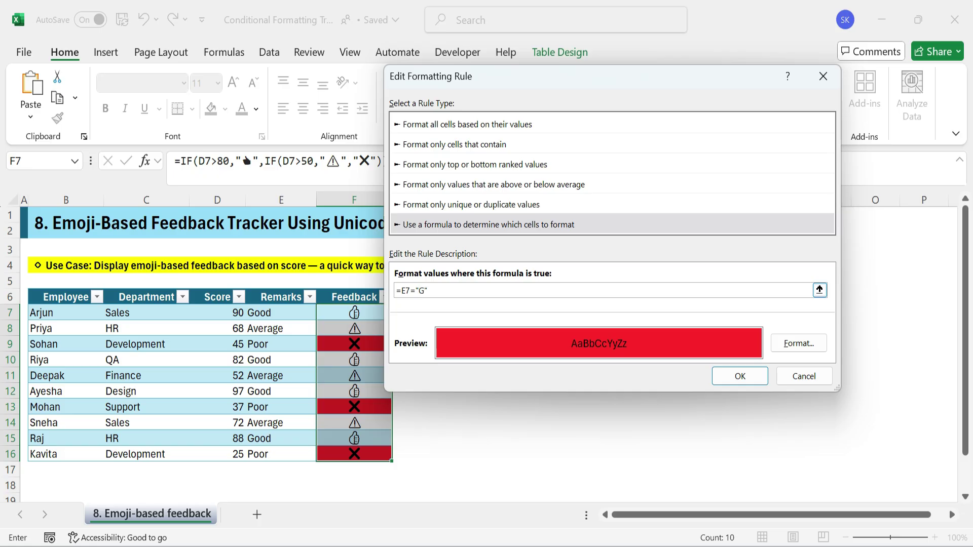
- Make the copy the Good rule with a light green fill
click(799, 343)
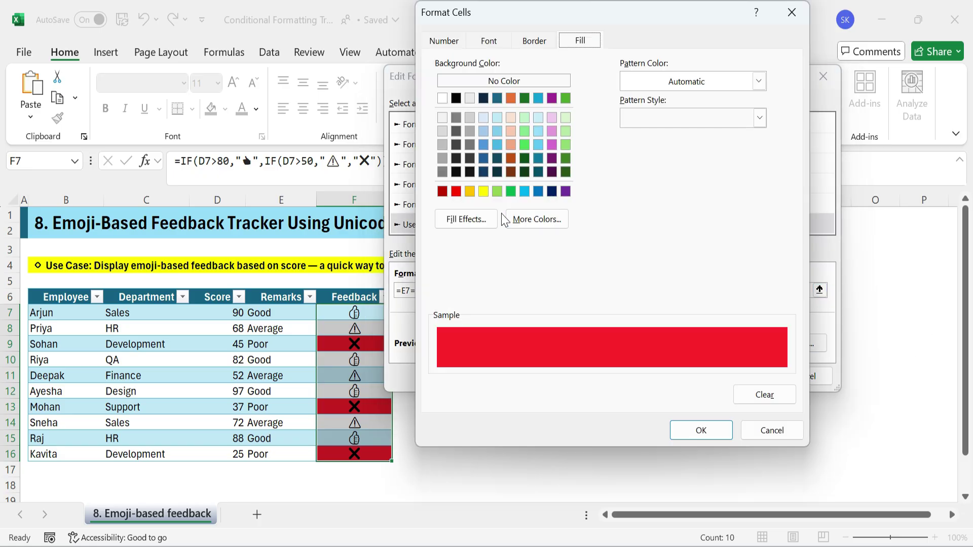
click(511, 191)
click(535, 223)
drag(637, 196, 637, 192)
click(686, 108)
click(709, 430)
click(739, 376)
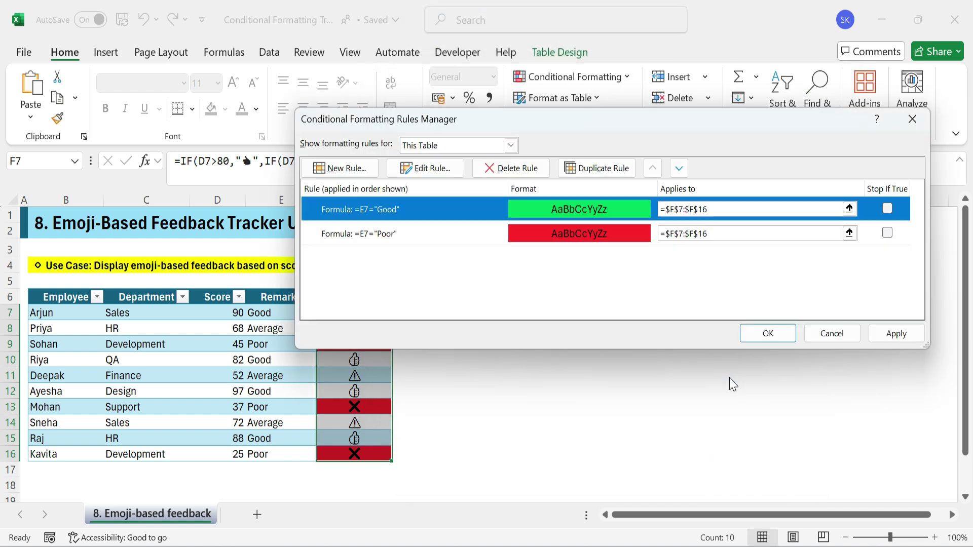
click(892, 333)
- Edit another rule into the Average rule with a yellow fill, and apply the rules
click(443, 169)
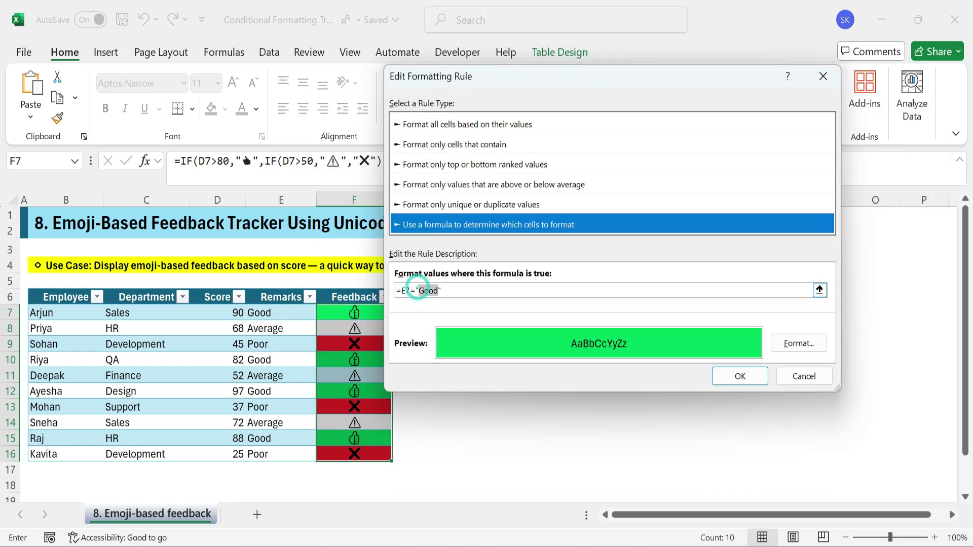
click(417, 291)
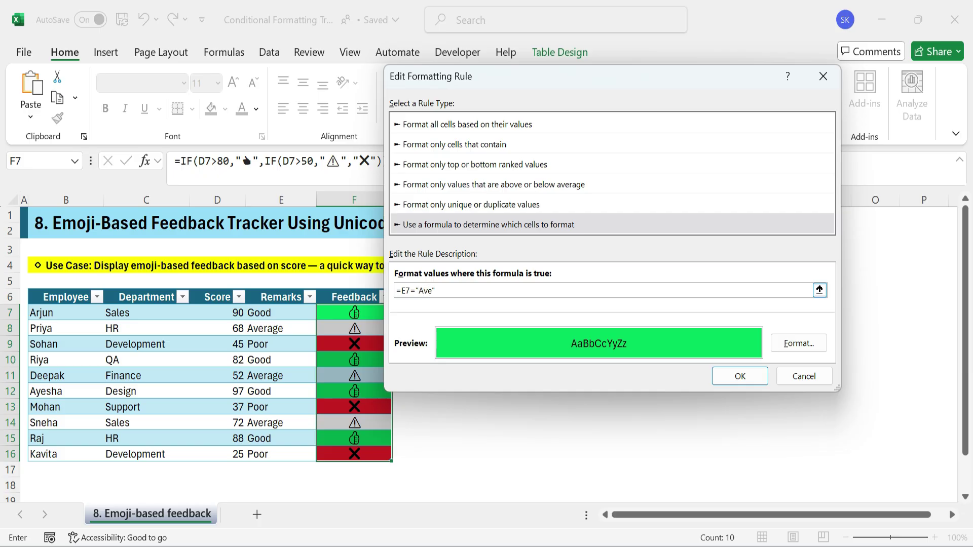
click(793, 344)
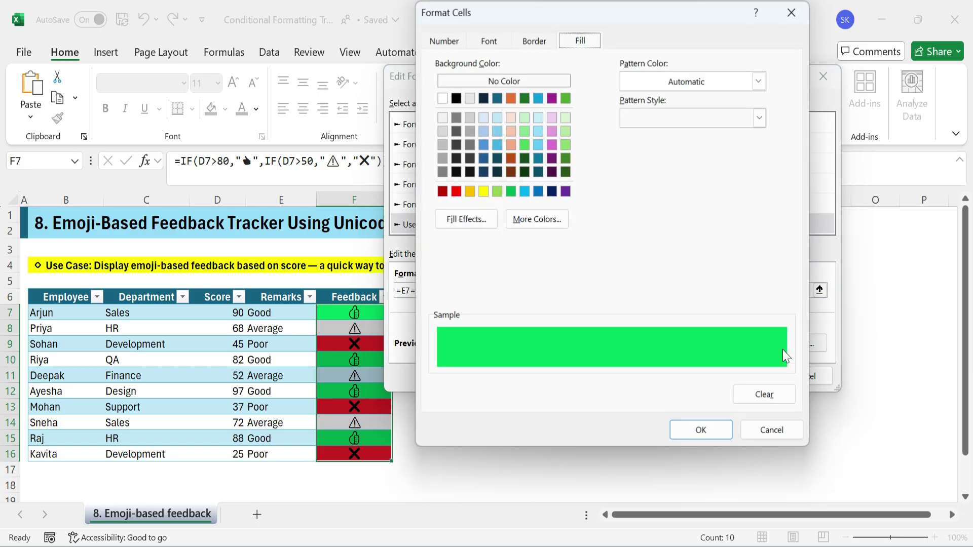
click(483, 192)
click(536, 219)
click(576, 113)
click(637, 186)
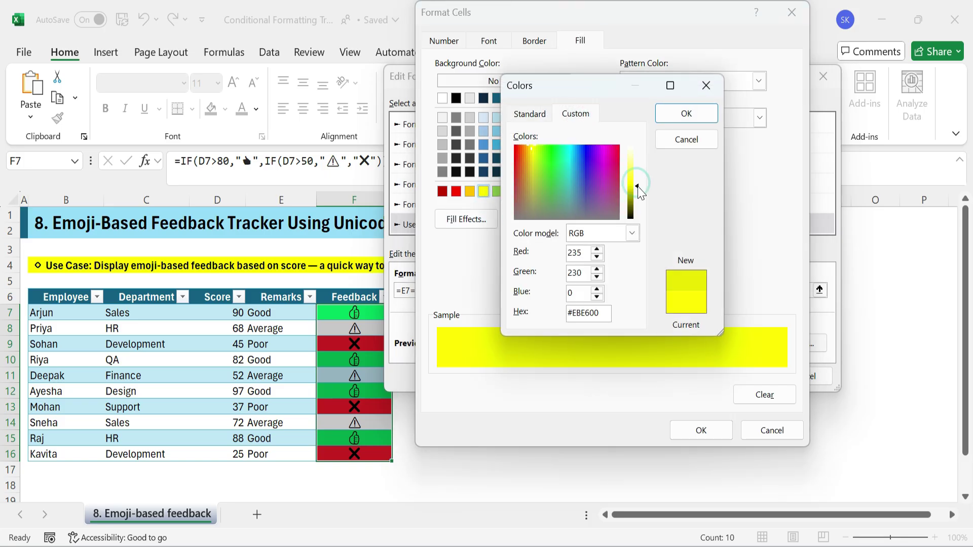
click(686, 113)
click(701, 430)
click(765, 332)
click(651, 375)
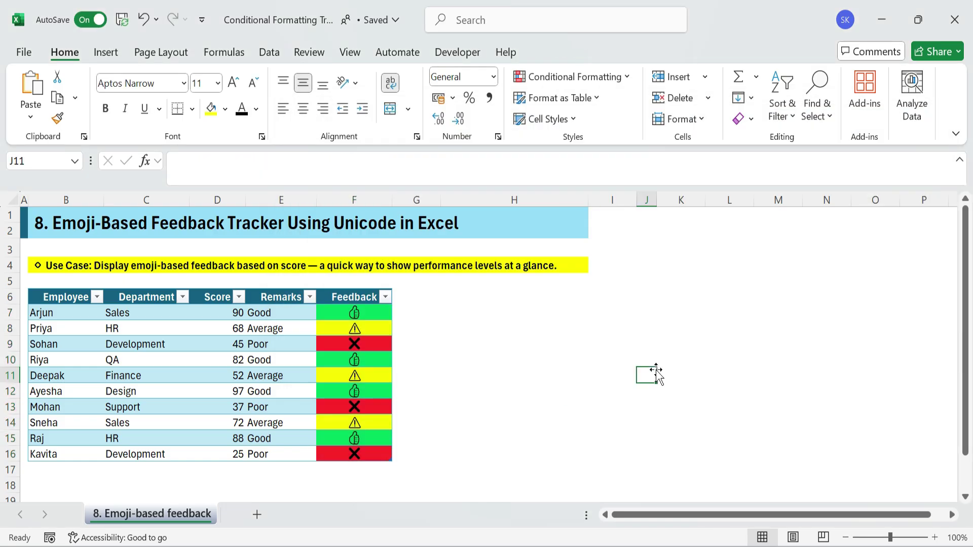
- Review the green, yellow and red Feedback cells in the table
click(383, 389)
click(369, 328)
click(446, 374)
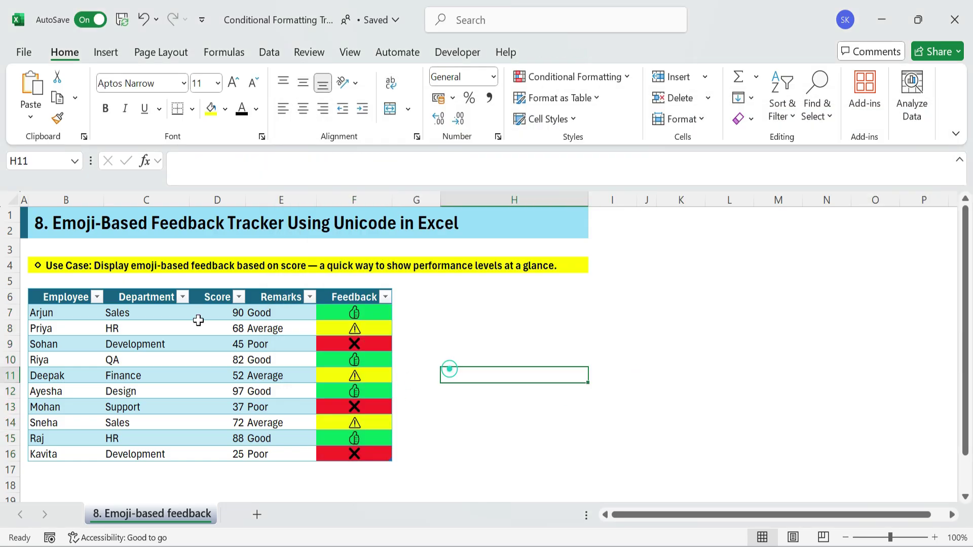
drag(74, 298, 375, 454)
click(431, 326)
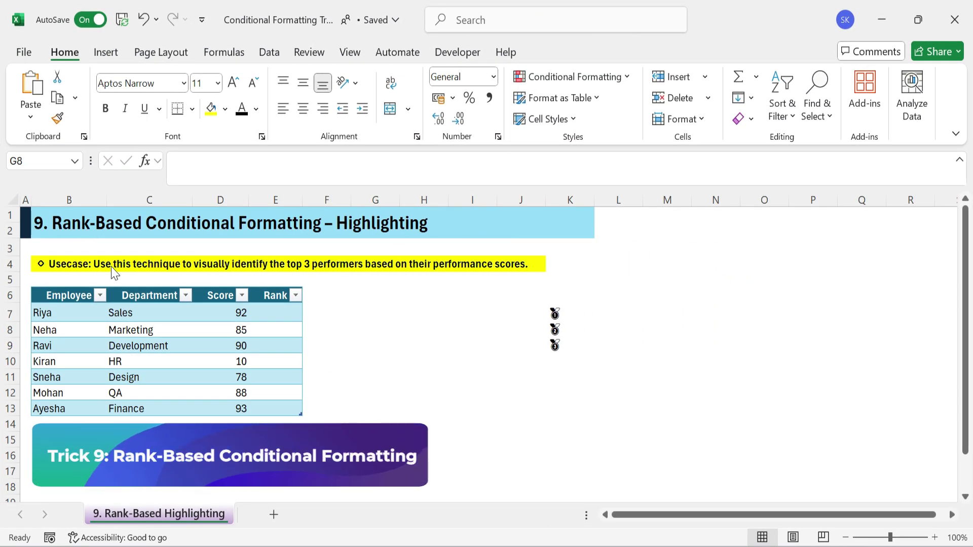
- Look over the rank table's Score values and select Riya's Rank cell E7
drag(63, 296, 278, 404)
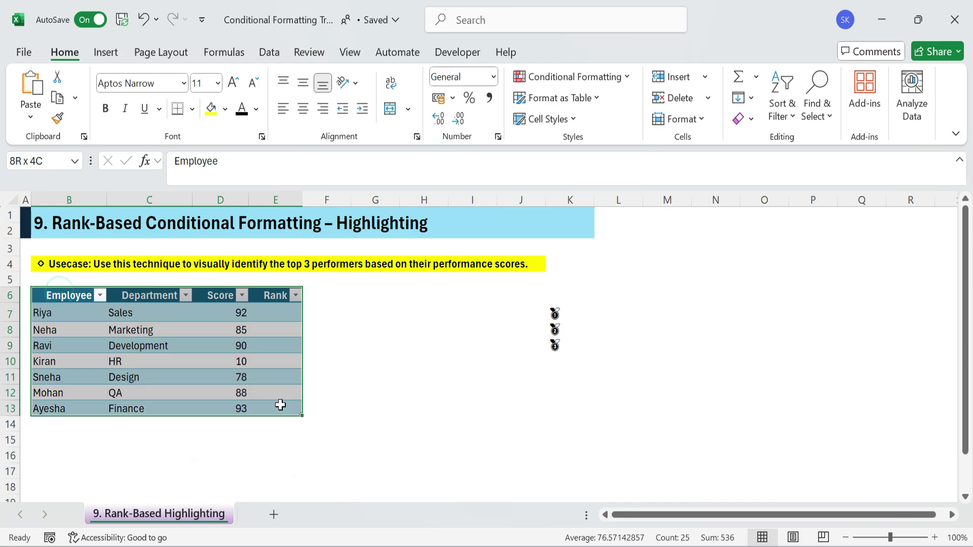
click(487, 340)
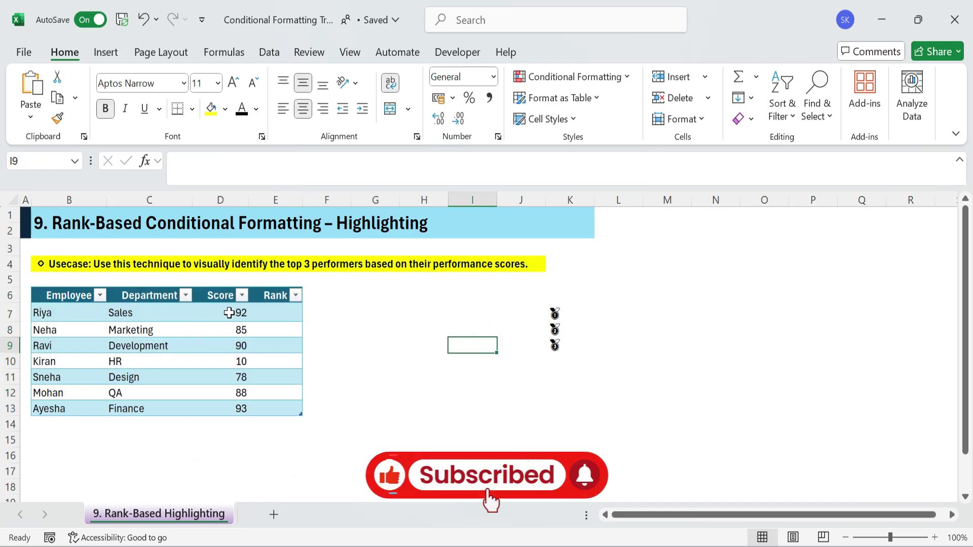
drag(226, 311, 228, 409)
drag(46, 312, 276, 313)
click(281, 315)
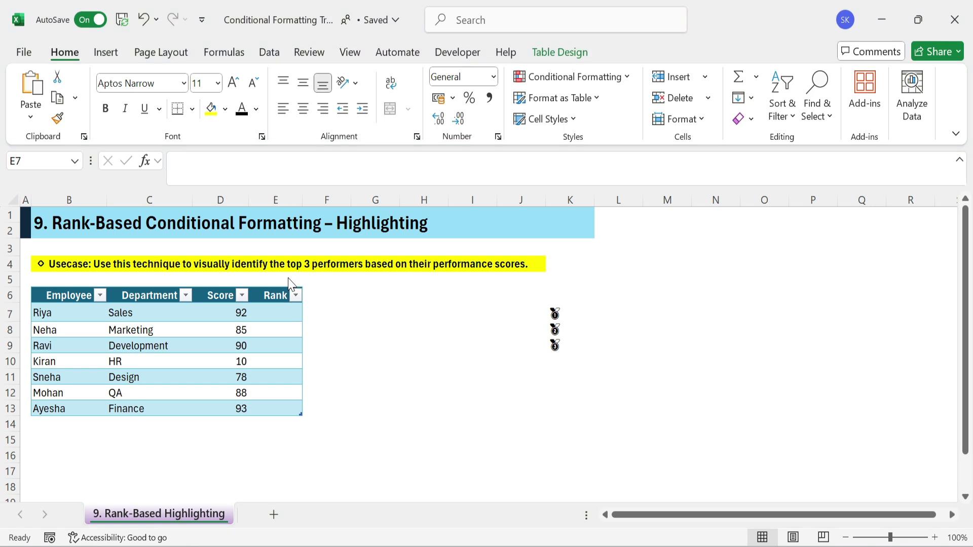
- In E7, begin =IF(RANK.EQ(score, Score column)=1, "1st🥇" for first place
click(277, 306)
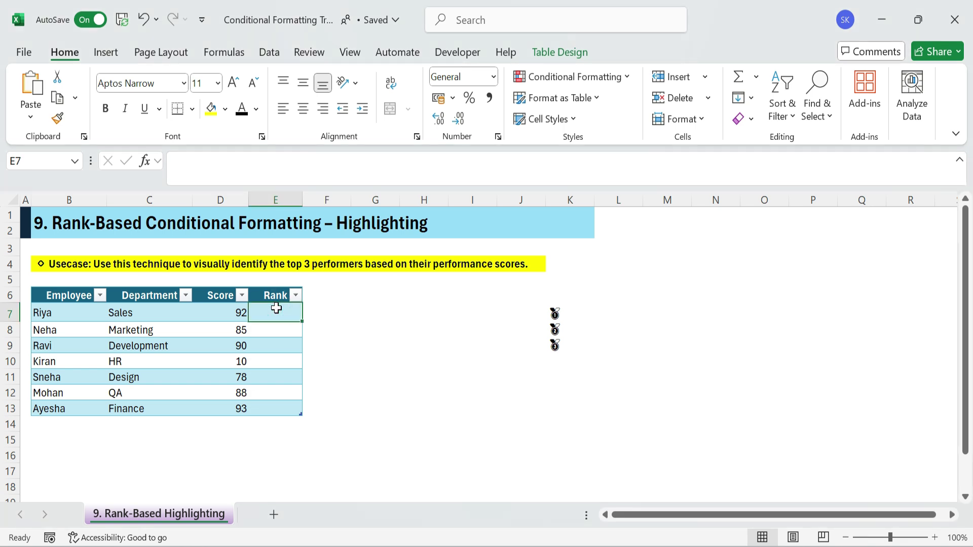
text(=if)
double_click(201, 200)
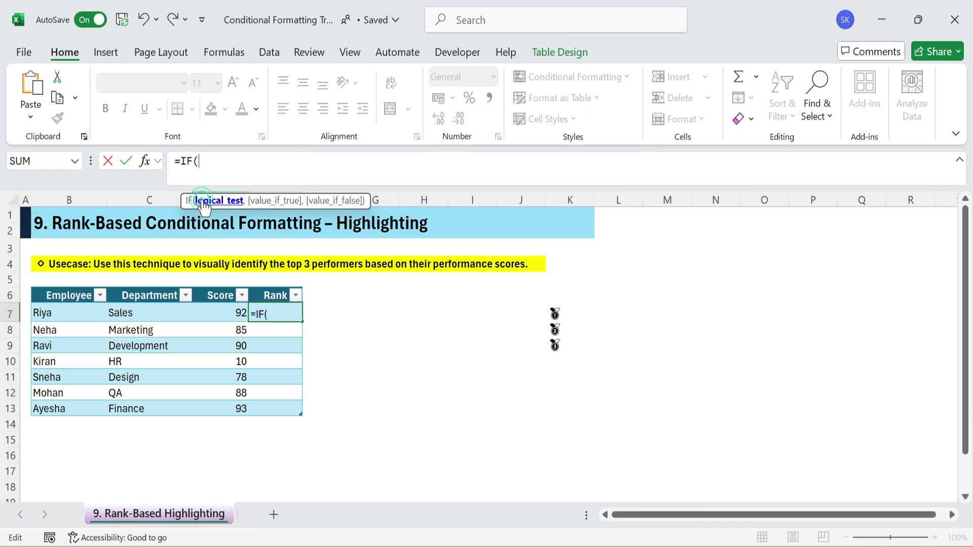
text(rank)
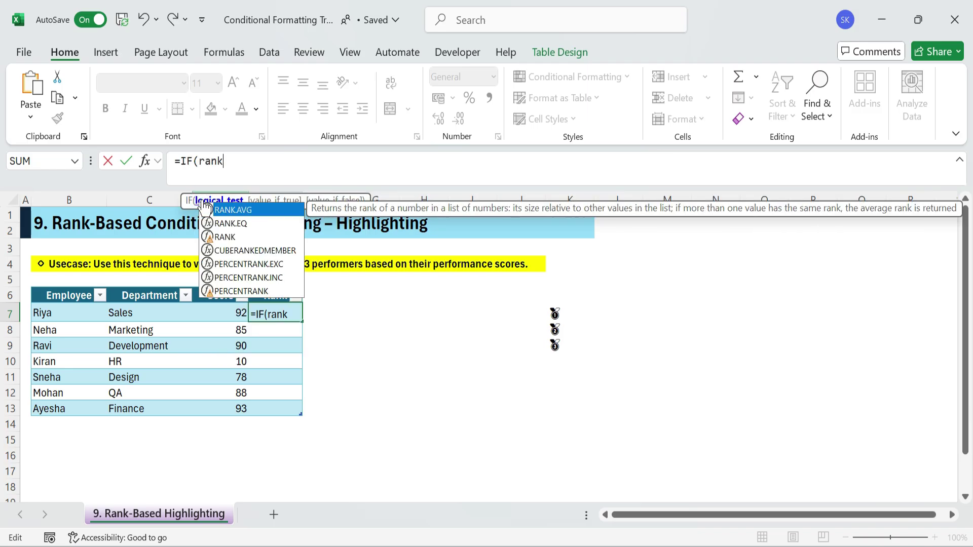
double_click(229, 223)
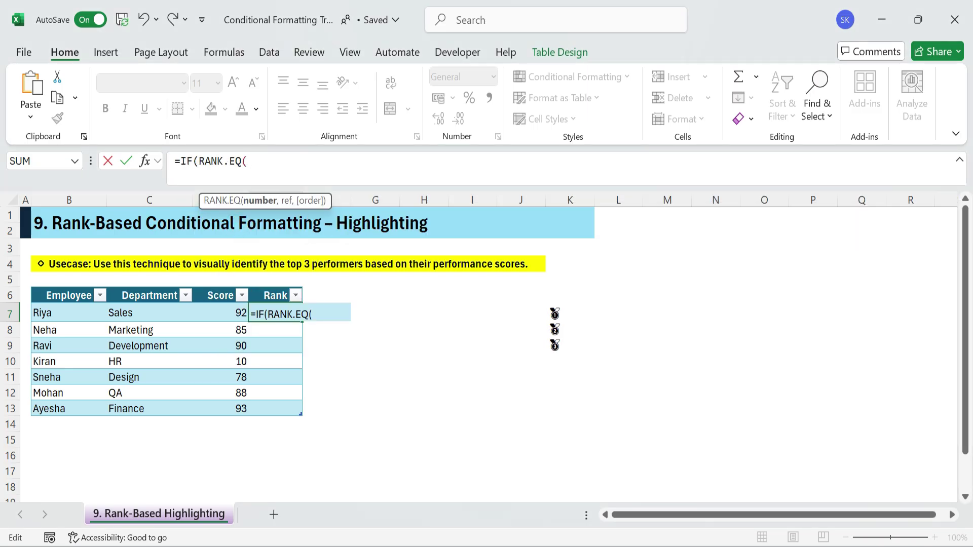
click(229, 314)
text(,)
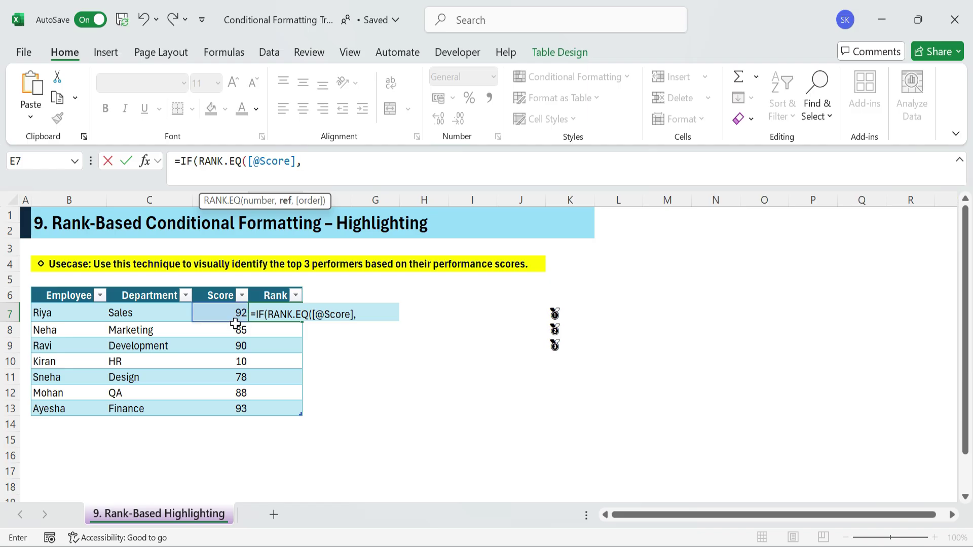
drag(234, 317, 228, 405)
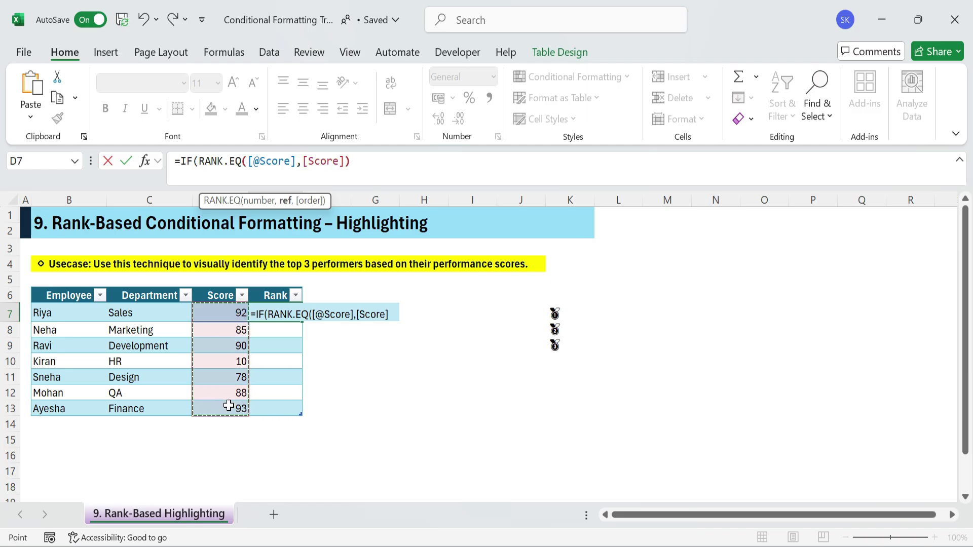
text(=1)
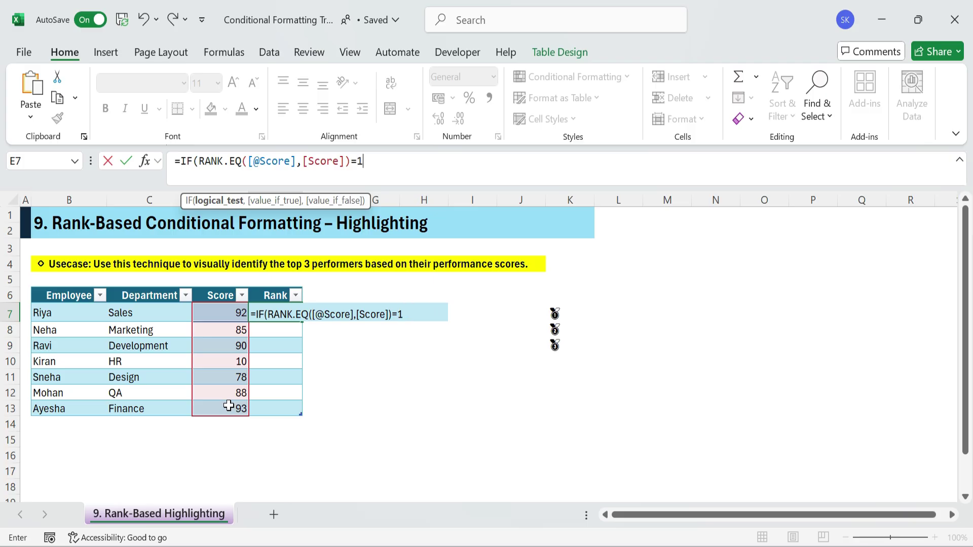
text(,"1st)
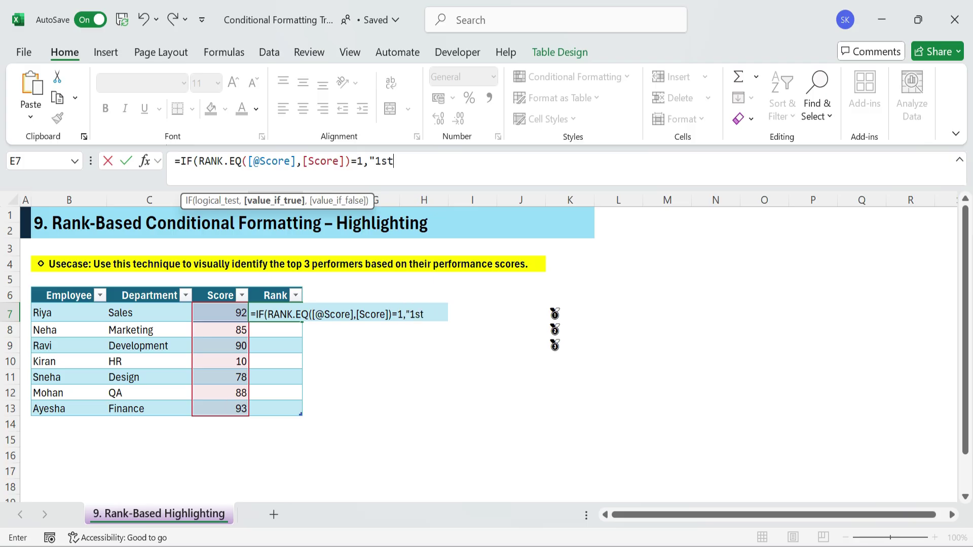
key(Return)
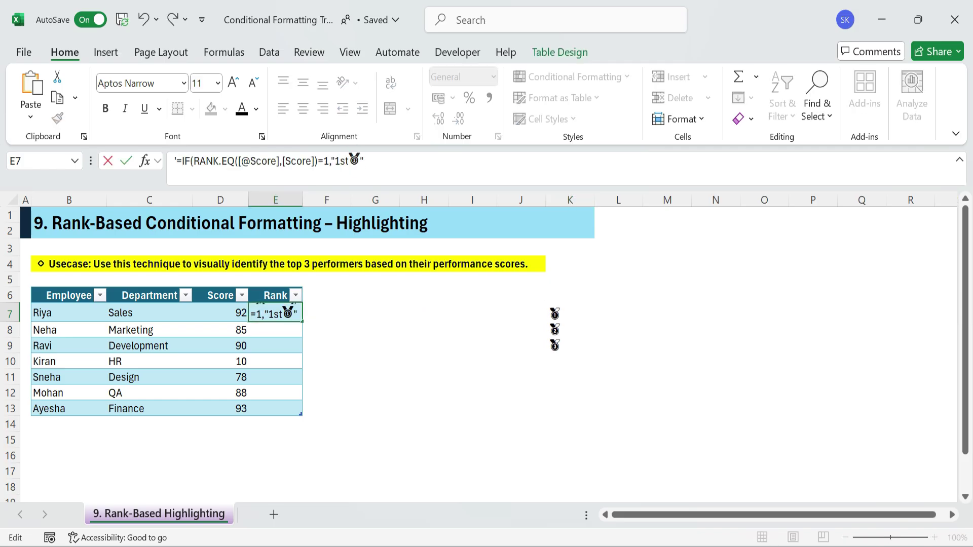
- Nest a second IF(RANK.EQ(...)=2) returning "2nd" with the silver medal
key(Home)
key(Delete)
key(End)
text(,)
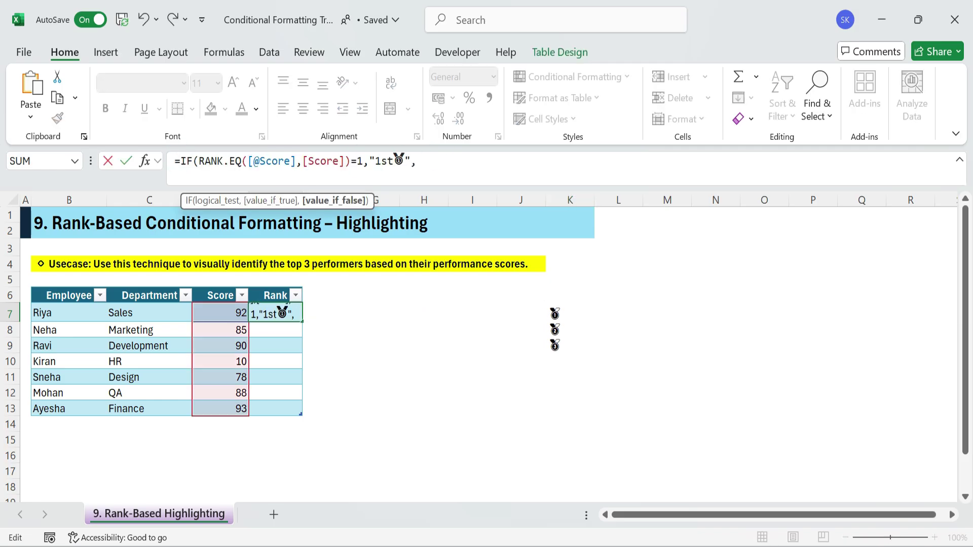
text(if)
key(Tab)
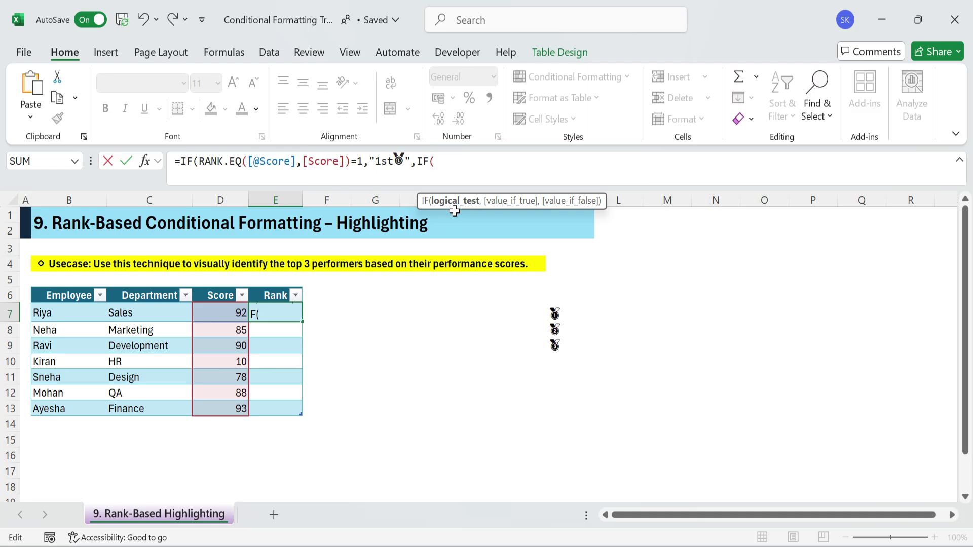
text(rank)
key(Tab)
click(232, 314)
text(,)
drag(232, 314, 227, 402)
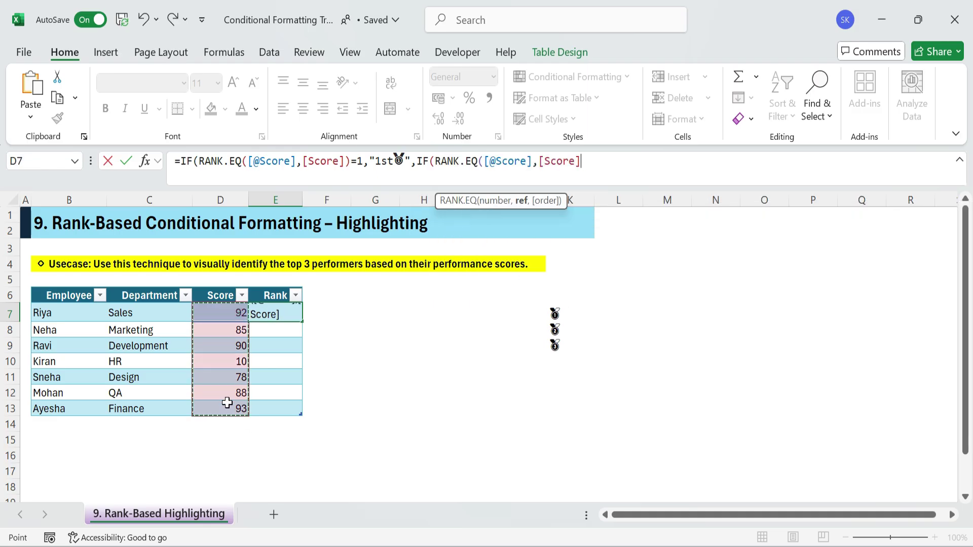
text()=1)
text(,"2nd)
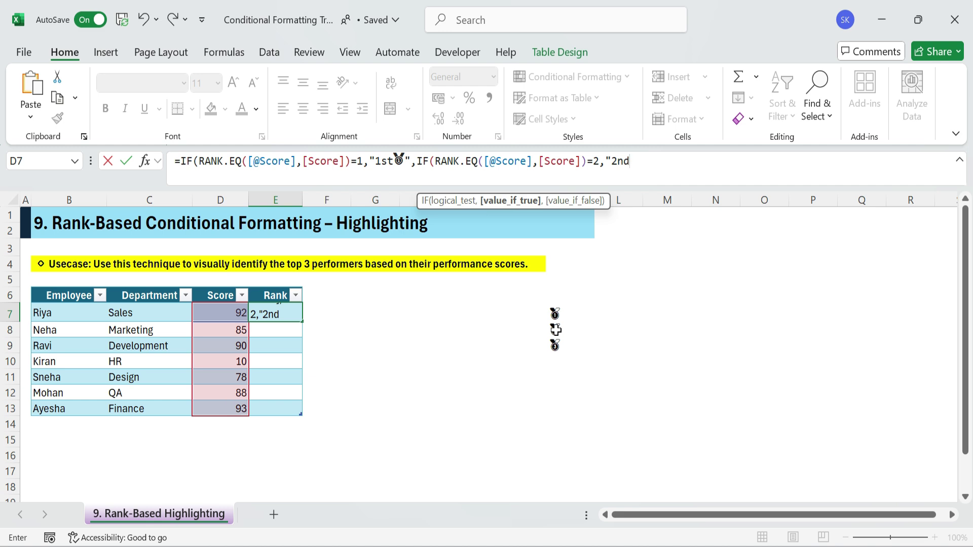
click(556, 330)
key(ctrl+c)
key(ctrl+v)
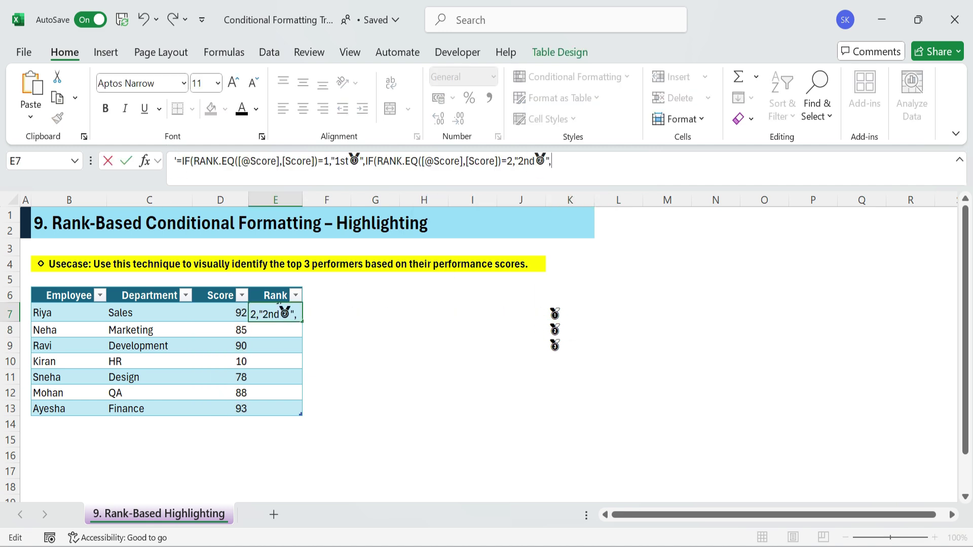
- Nest the third IF(RANK.EQ(...)=3) returning "3rd🥉", else blank, and commit
text(IF(rank.eq()
click(236, 313)
text(,)
drag(235, 313, 235, 412)
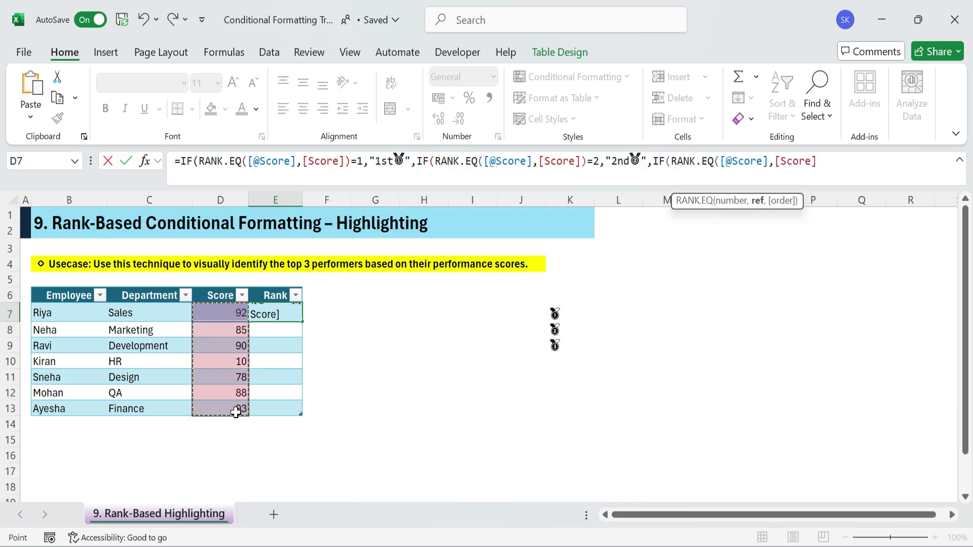
text()=3,3rd)
key(BackSpace)
key(BackSpace)
key(BackSpace)
text("3rd)
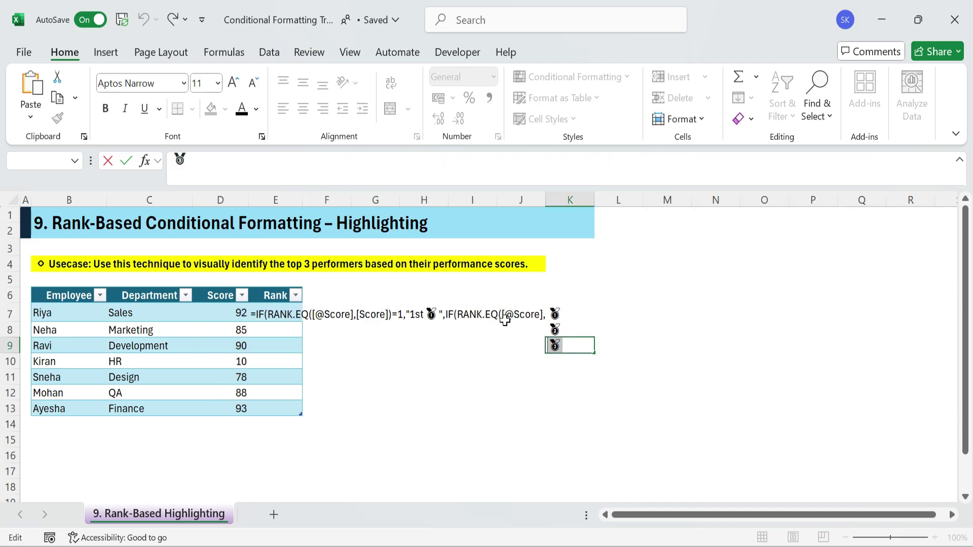
key(ctrl+v)
text(",""))))
key(Return)
- Select the spare medal symbols beside the table
click(315, 358)
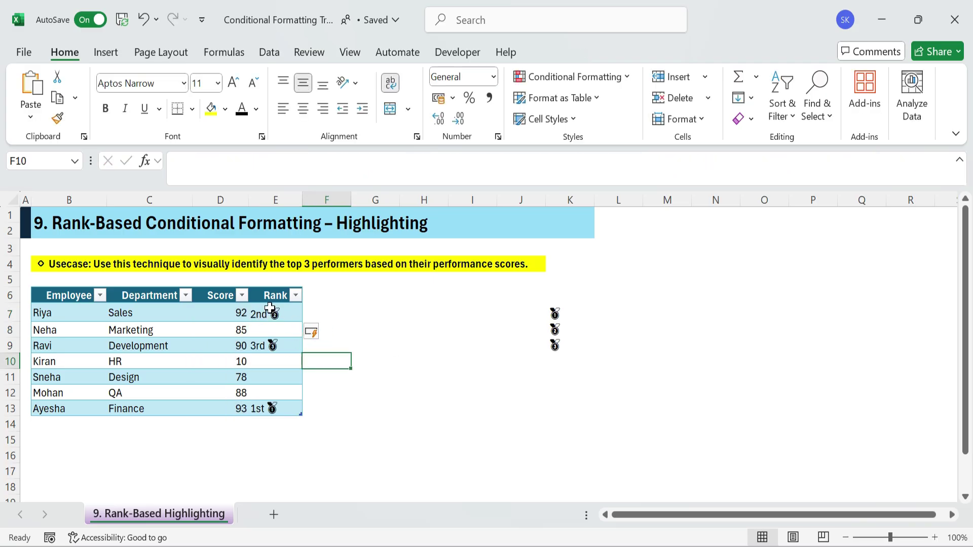
click(345, 317)
drag(555, 314, 558, 350)
- Delete the spare medal symbols and check the rank labels' formulas and results
key(Delete)
click(276, 313)
click(239, 409)
click(250, 312)
click(245, 346)
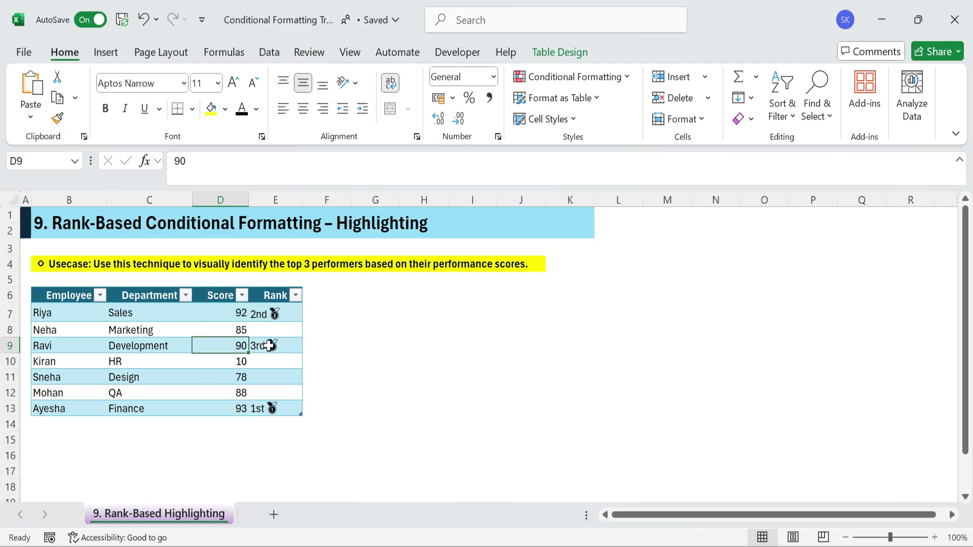
click(369, 383)
- For B7:E13, create a formula rule =RANK.EQ($D7,$D$7:$D$100)=1
drag(70, 313, 279, 406)
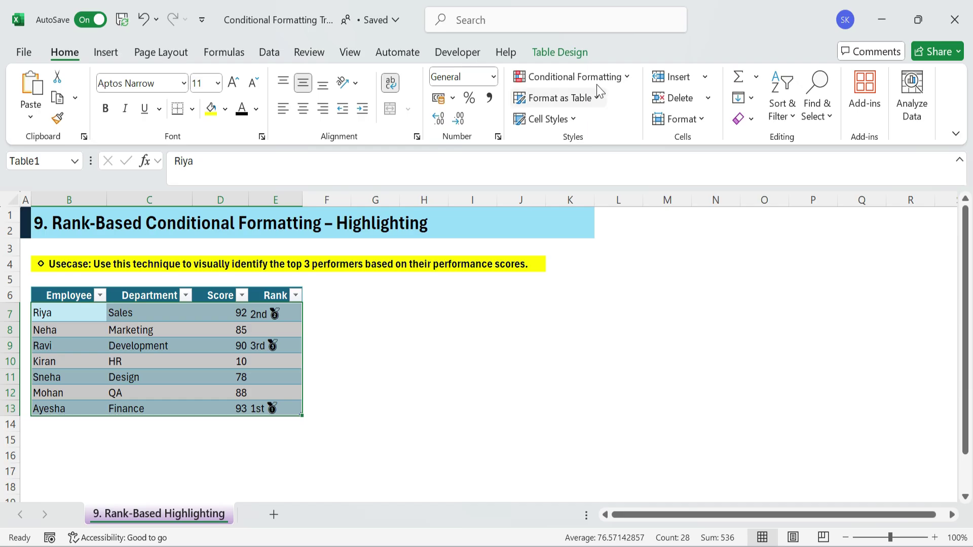
click(576, 77)
click(592, 278)
click(489, 208)
click(458, 272)
text(=RANK.EQ()
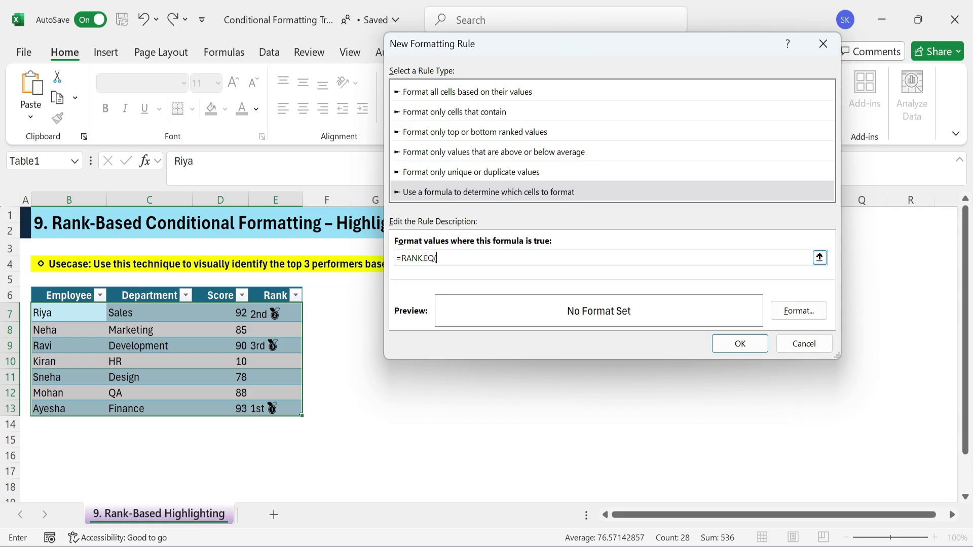
click(233, 317)
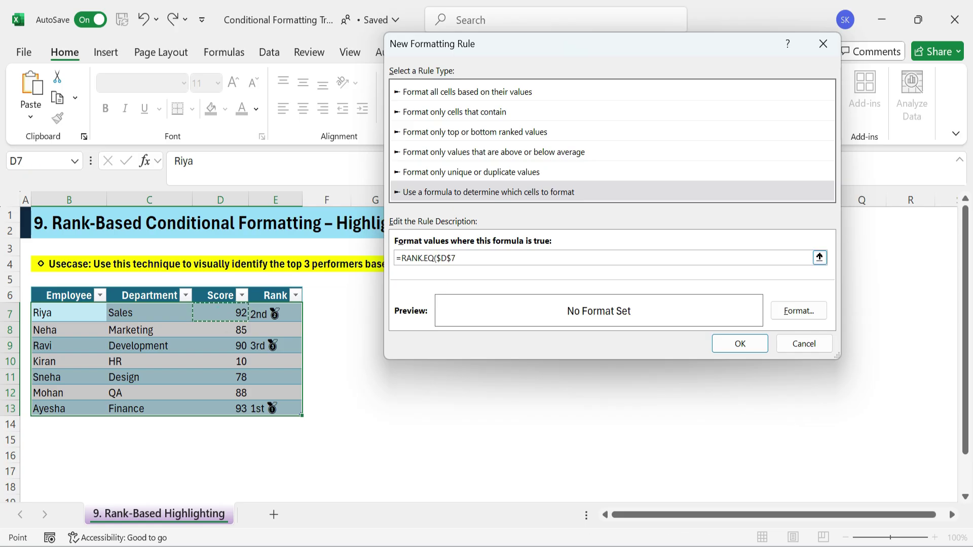
click(449, 259)
key(BackSpace)
click(458, 257)
text(,)
drag(231, 313, 223, 408)
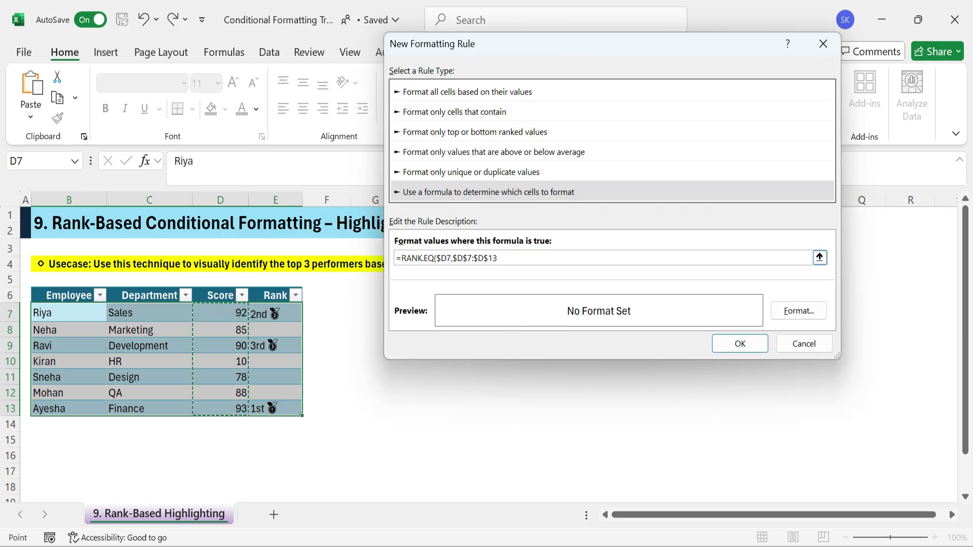
key(BackSpace)
key(BackSpace)
text(100)=1)
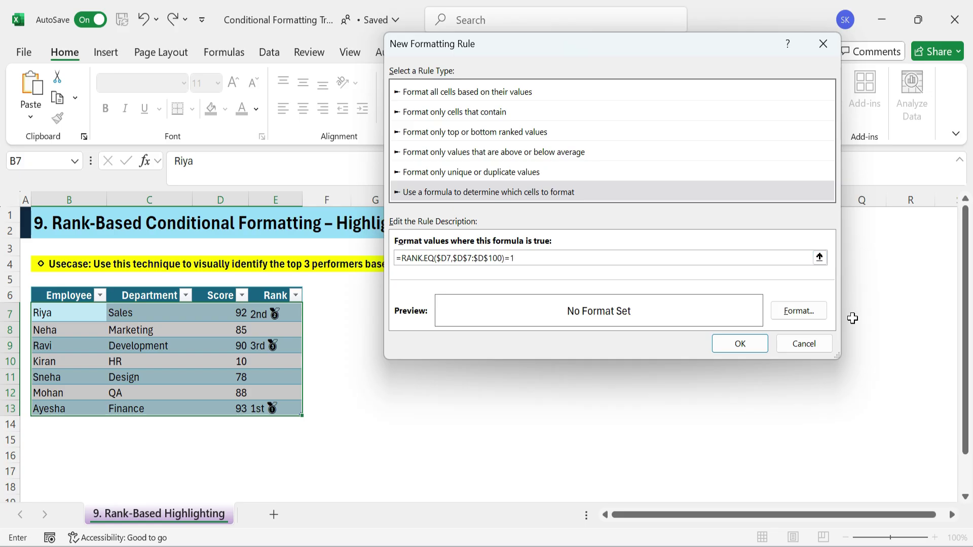
- Give the rank-1 rule a light green fill and apply it to Ayesha's row
click(811, 314)
click(497, 192)
click(709, 428)
click(532, 257)
click(740, 344)
drag(96, 412, 245, 411)
click(221, 439)
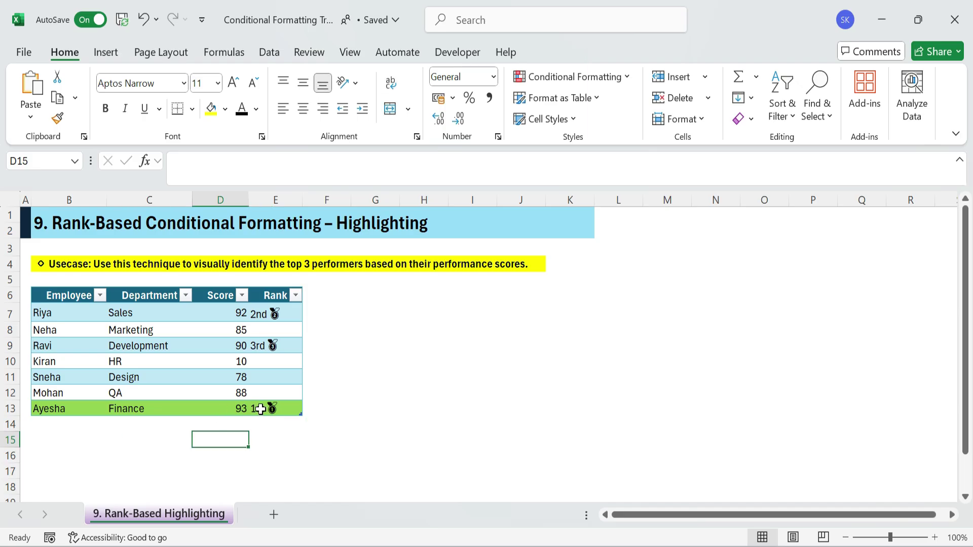
drag(46, 312, 299, 409)
- Duplicate the top-rank rule as a rank-2 rule with a gold fill
click(570, 76)
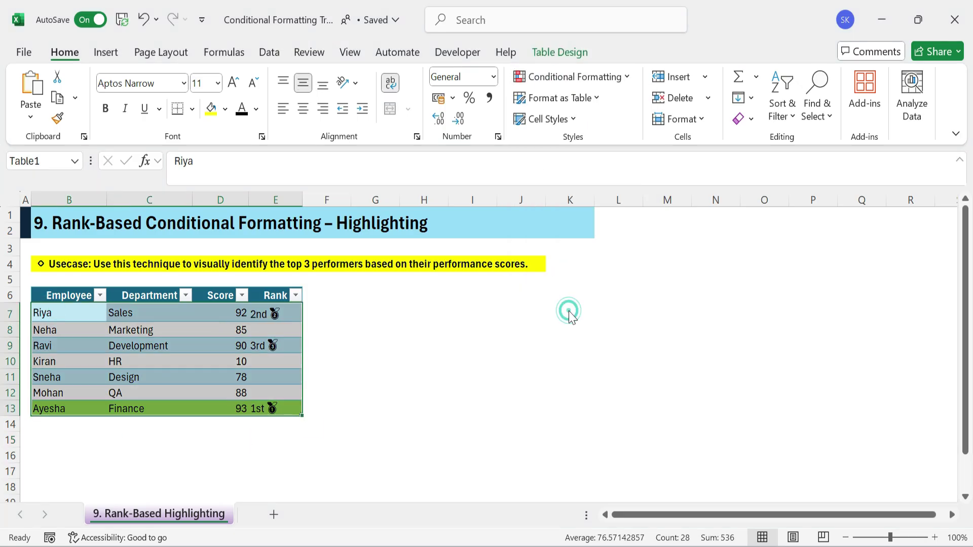
click(569, 317)
click(452, 175)
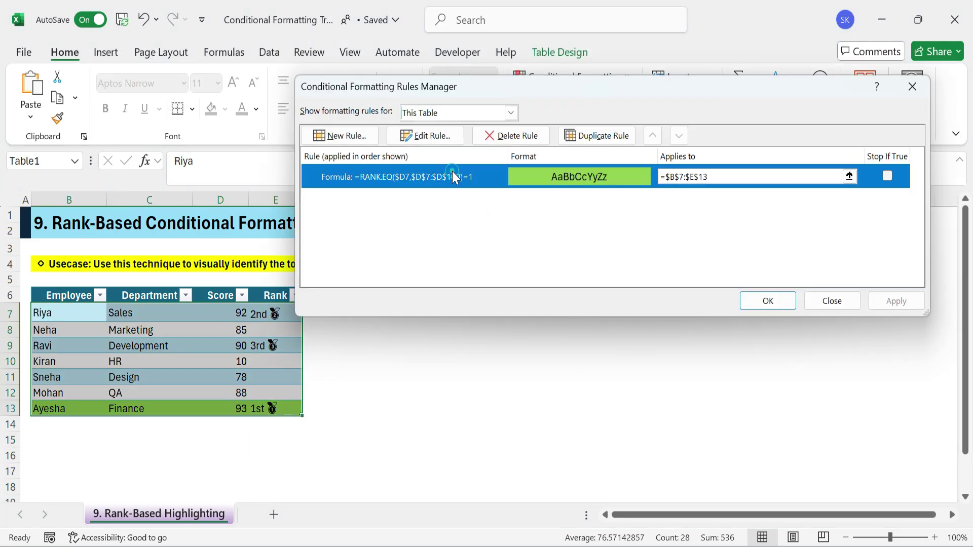
click(605, 144)
click(434, 135)
click(515, 258)
key(BackSpace)
text(2)
click(799, 310)
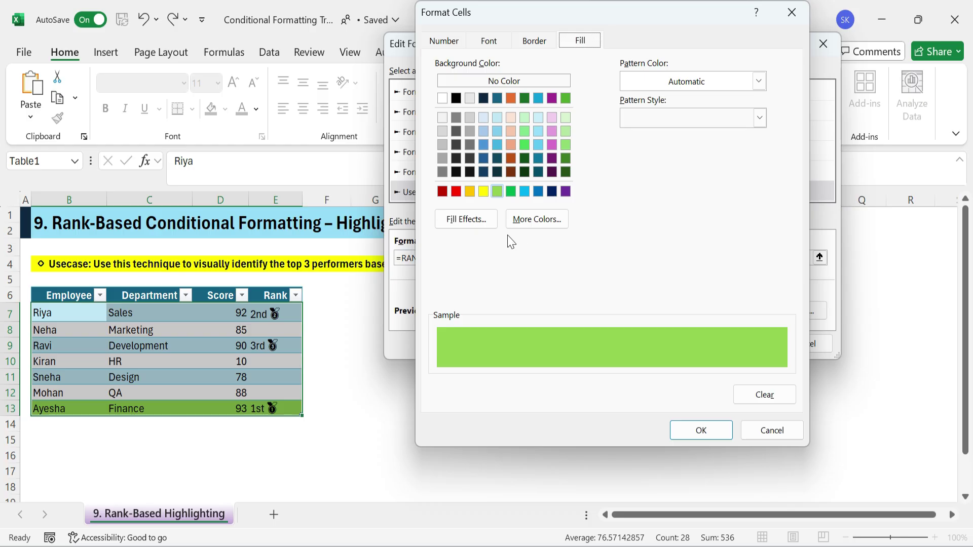
click(470, 191)
click(695, 432)
click(739, 343)
- Duplicate it again as a rank-3 rule with a yellow fill and apply the rules
click(592, 136)
click(435, 135)
click(518, 258)
key(BackSpace)
click(799, 310)
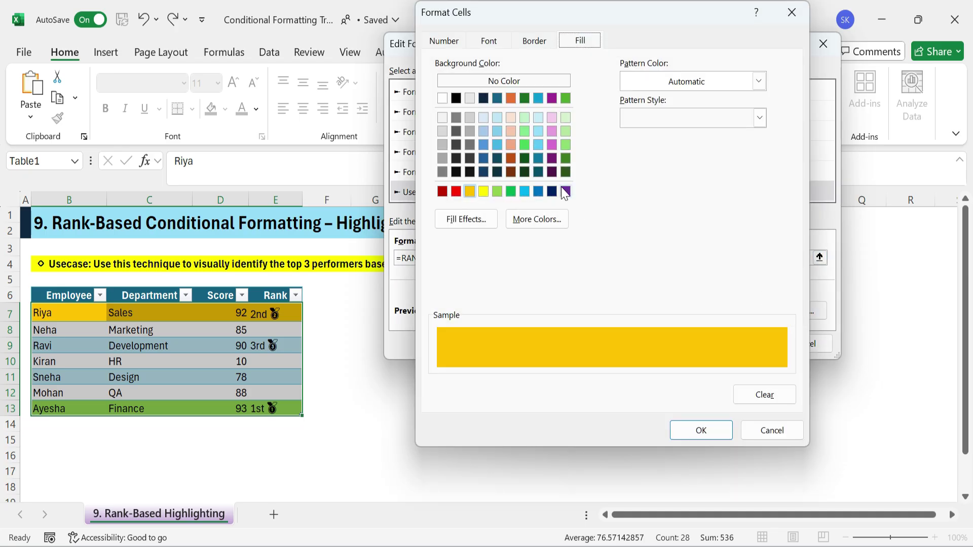
click(483, 192)
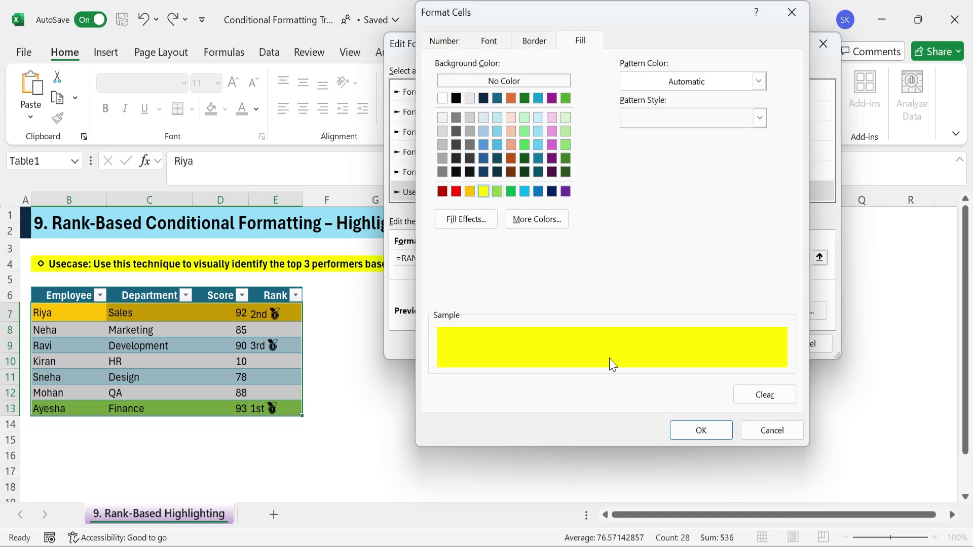
click(697, 431)
key(Return)
key(Return)
click(569, 345)
- Add Raj in department Supoort with a score of 95 in row 14
click(43, 424)
text(Raj)
key(Tab)
text(Supoort)
key(Tab)
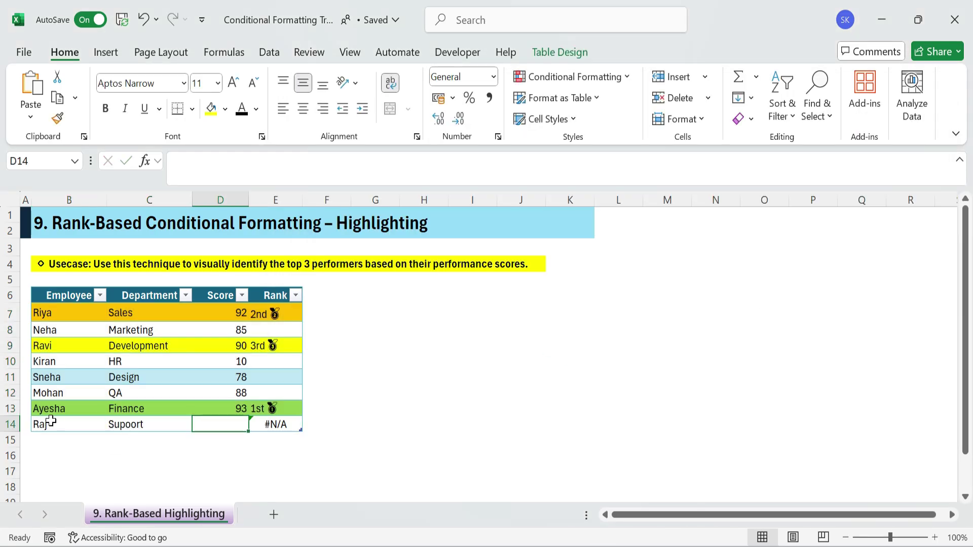
text(95)
key(Return)
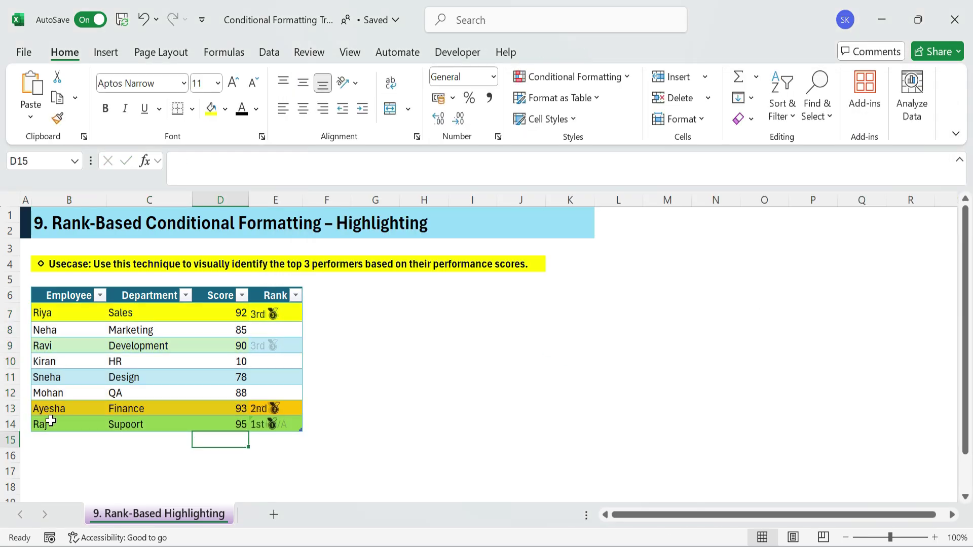
- Change Ravi's score to 98 and switch to the Highlight Regional Sales sheet
click(274, 425)
double_click(230, 346)
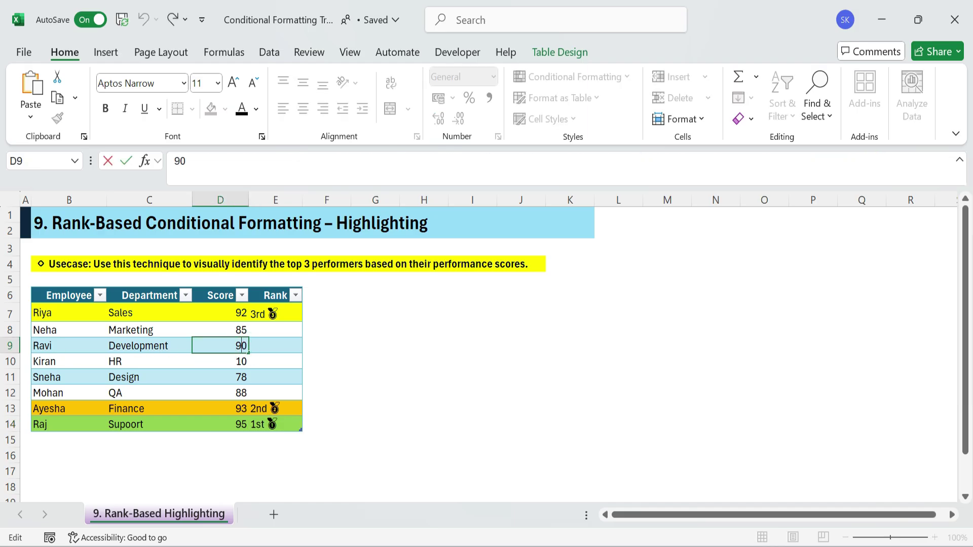
key(Delete)
text(8)
key(Return)
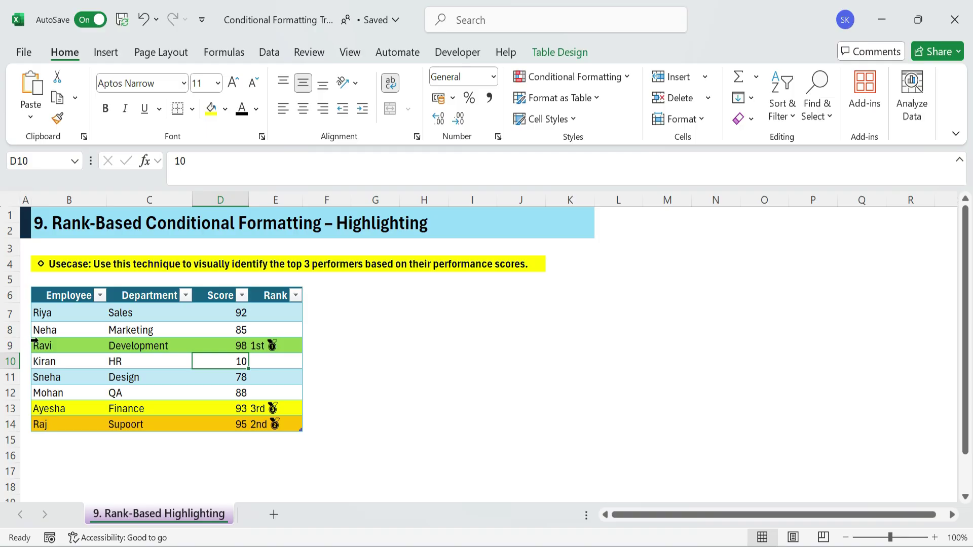
click(34, 341)
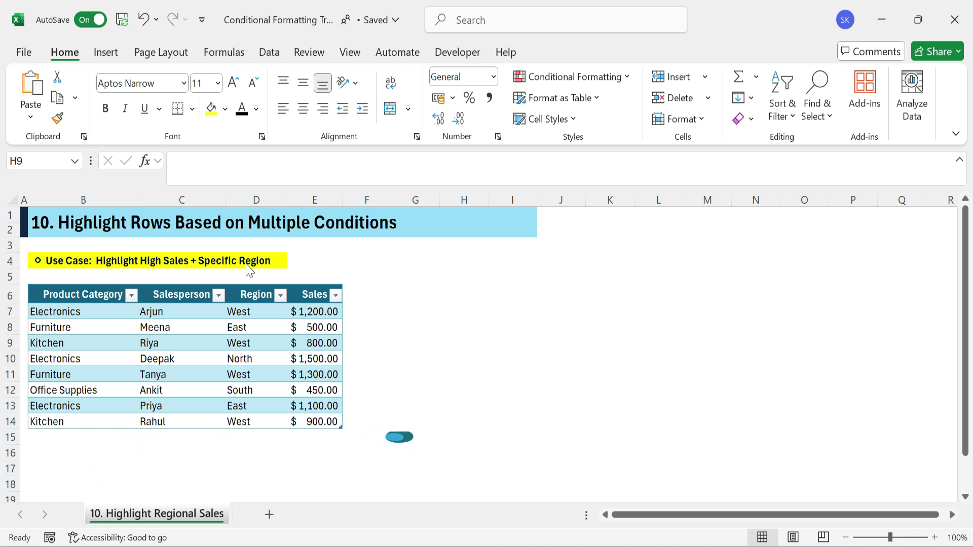
- Select the Sales values E7:E14 and start a new formula-based rule
drag(40, 281, 287, 422)
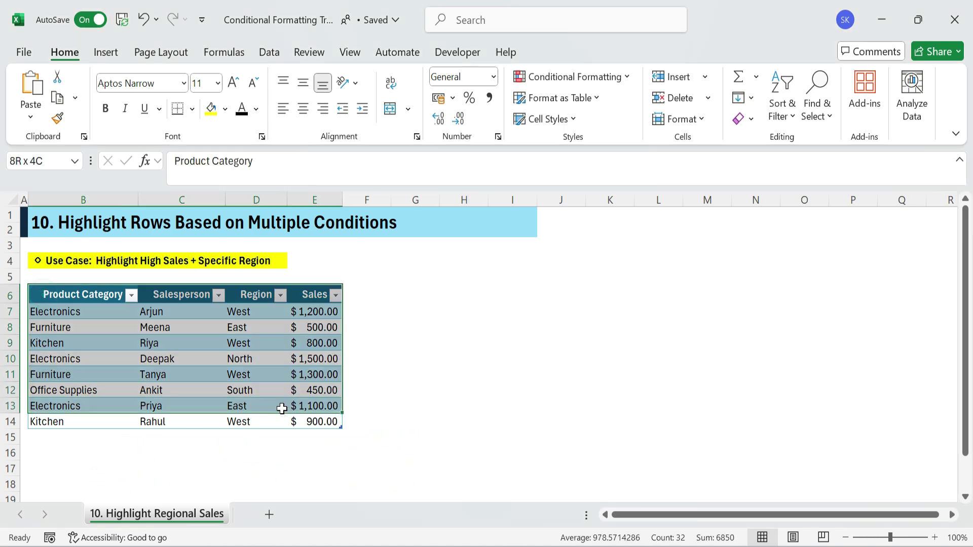
click(325, 313)
drag(325, 313, 316, 421)
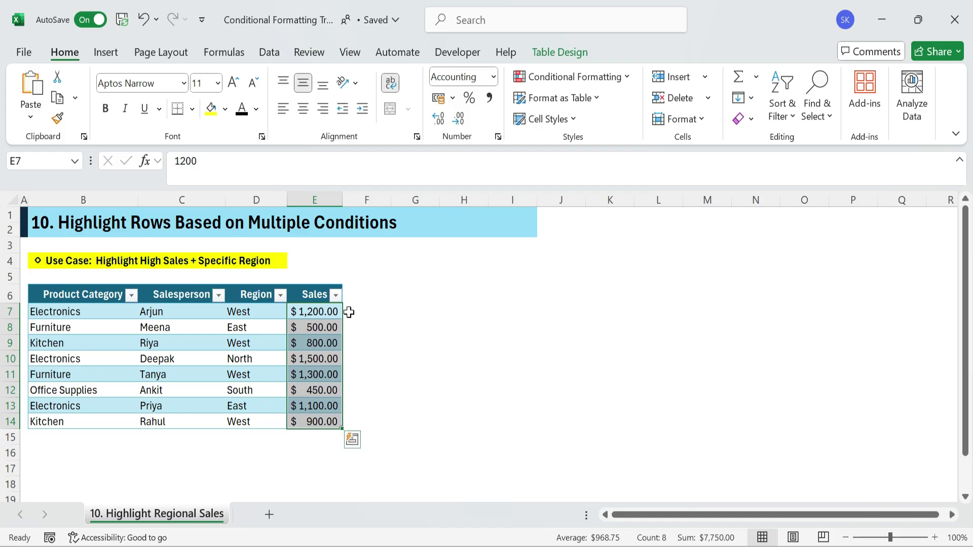
click(572, 76)
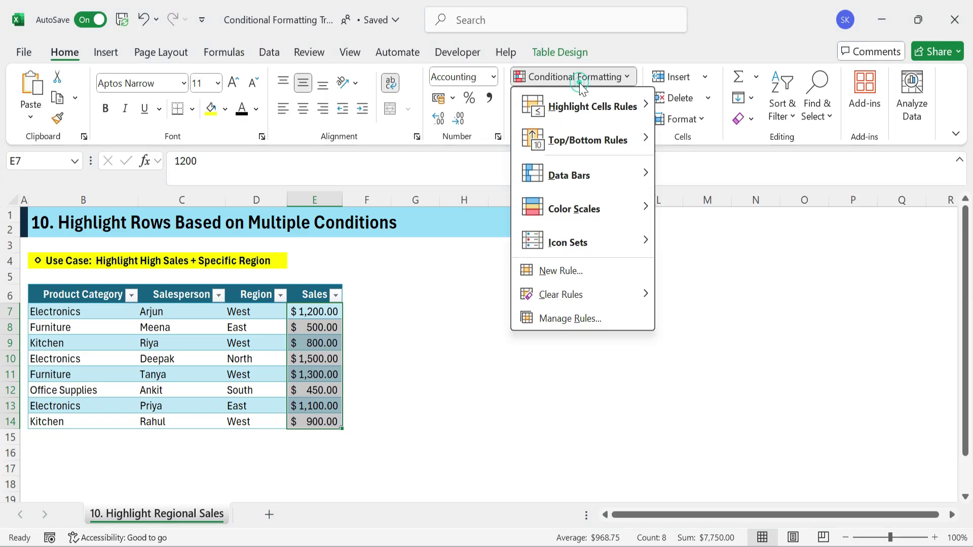
click(557, 273)
click(446, 174)
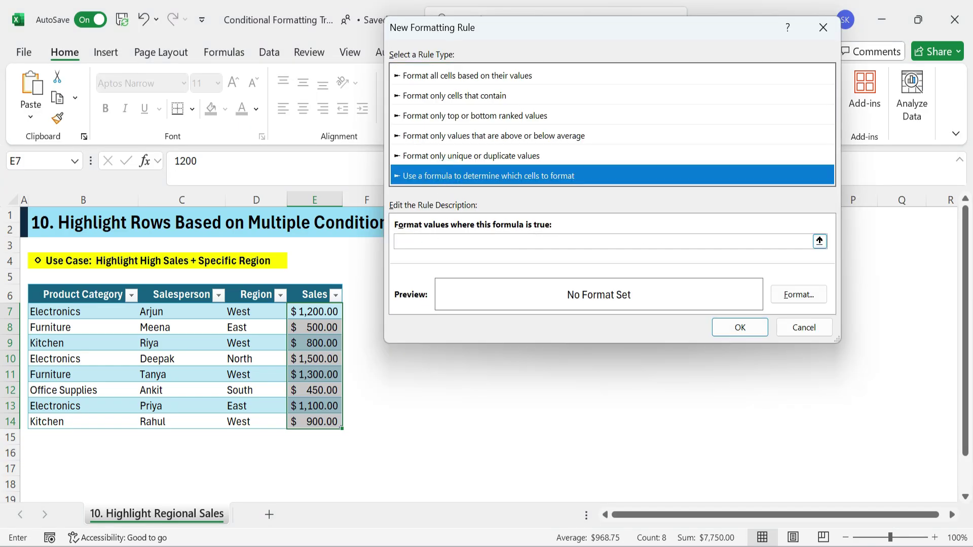
click(424, 242)
text(=AND()
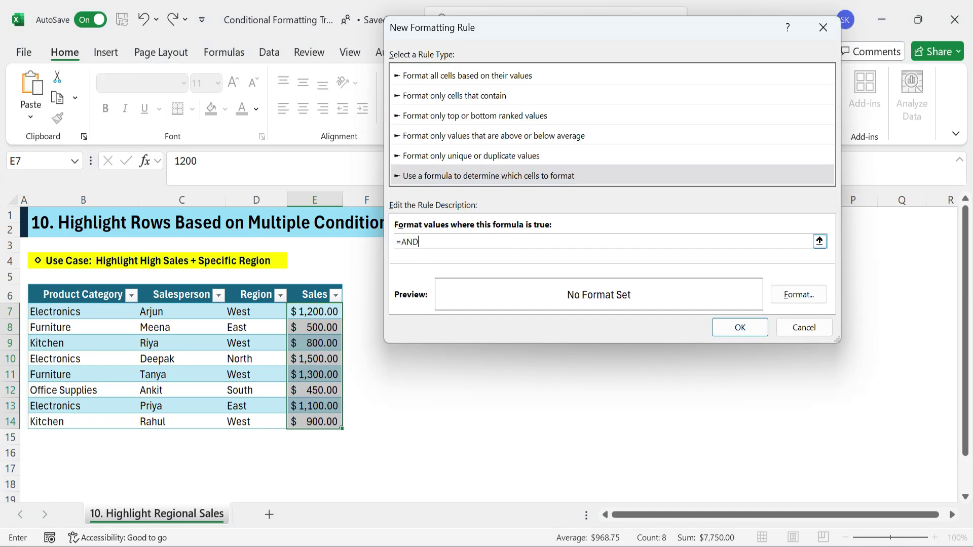
- Enter the rule formula =AND($D7="West",$E7>1000)
click(249, 312)
key(F4)
key(F4)
key(F4)
text(,)
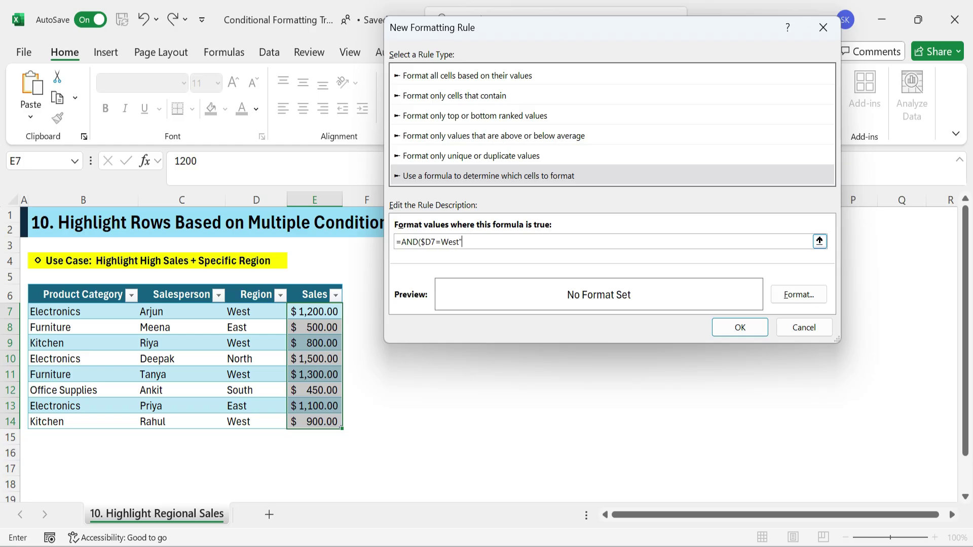
text(")
key(End)
click(269, 312)
click(479, 242)
key(BackSpace)
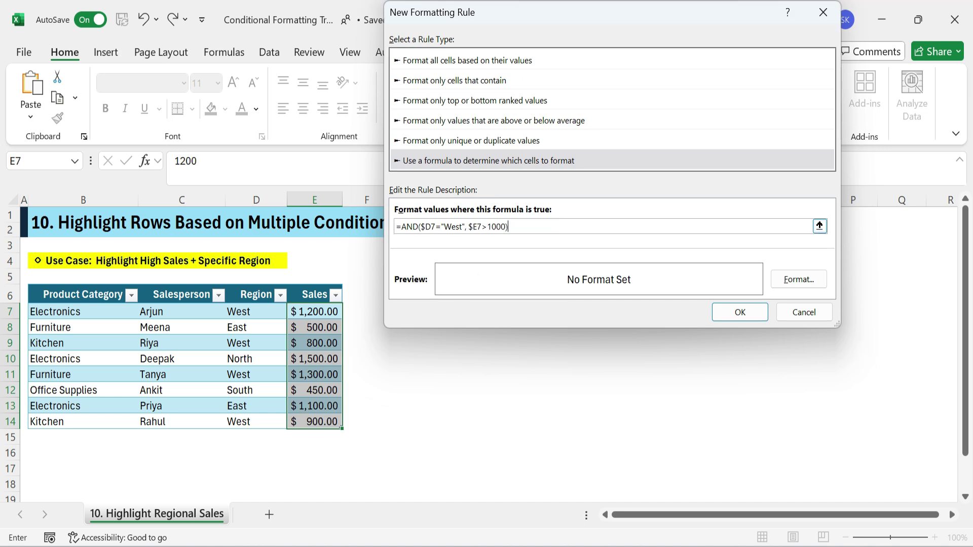
click(532, 227)
- Give the West high-sales rule a gold fill and apply it
click(799, 279)
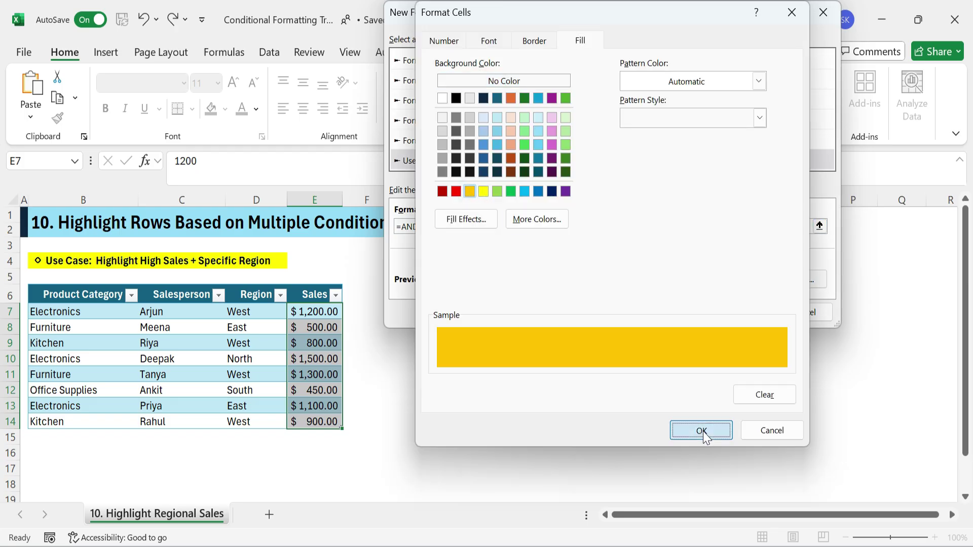
click(516, 187)
click(702, 430)
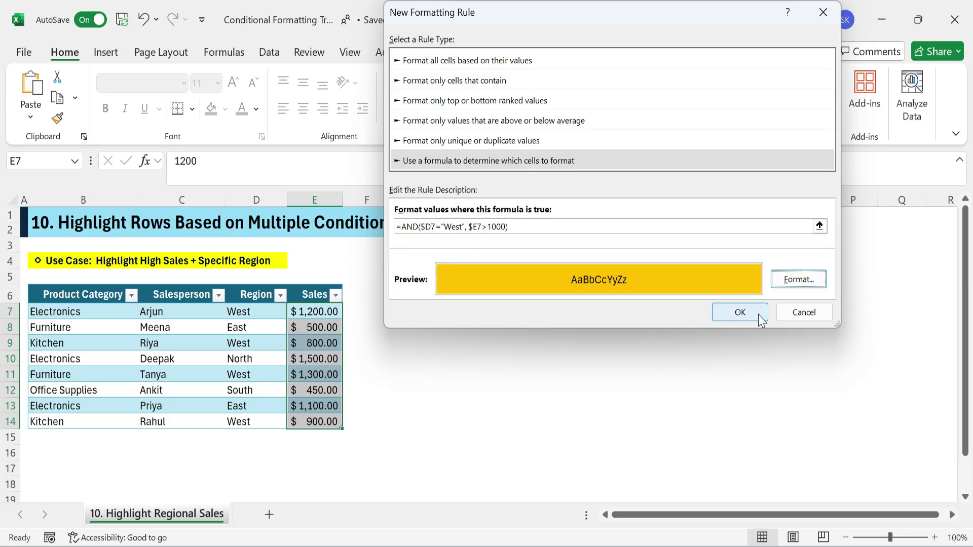
click(740, 312)
click(599, 339)
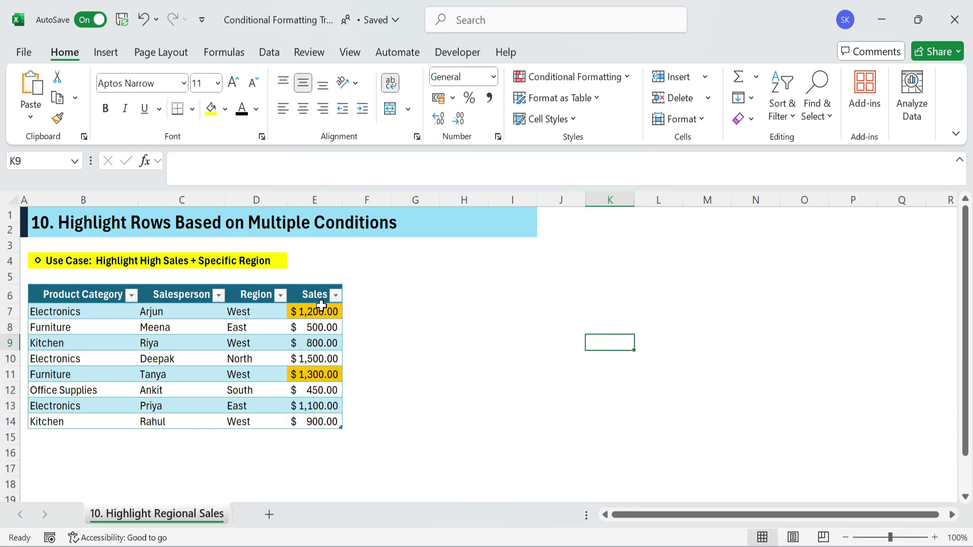
- Change Rahul's sales in E14 from 900 to 1,100 and review the gold highlights
click(256, 311)
double_click(324, 421)
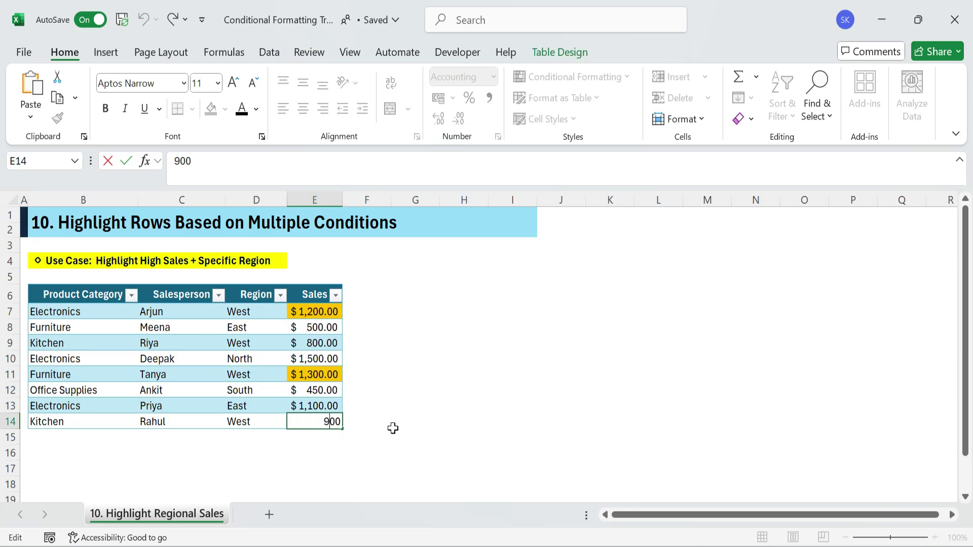
key(Return)
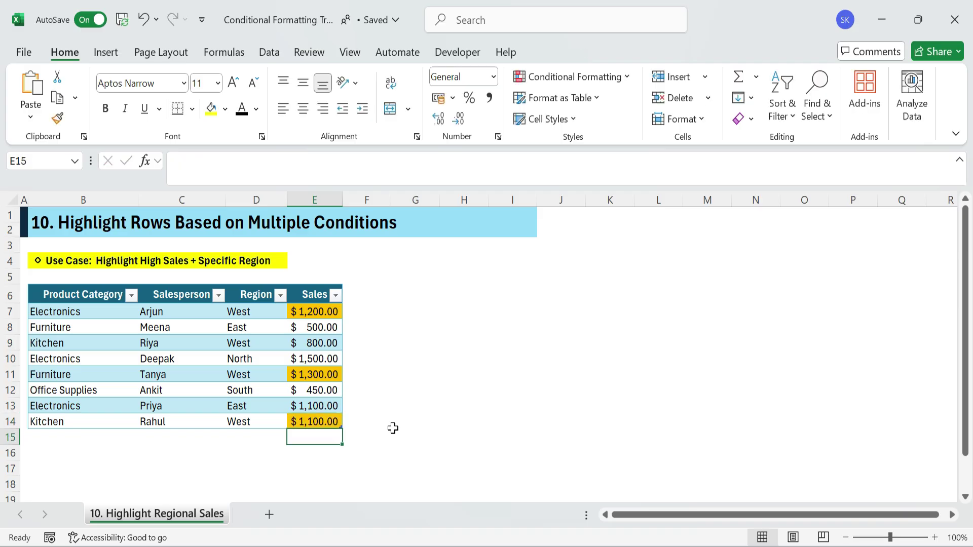
click(309, 425)
click(232, 420)
click(366, 421)
double_click(320, 406)
click(322, 360)
click(378, 375)
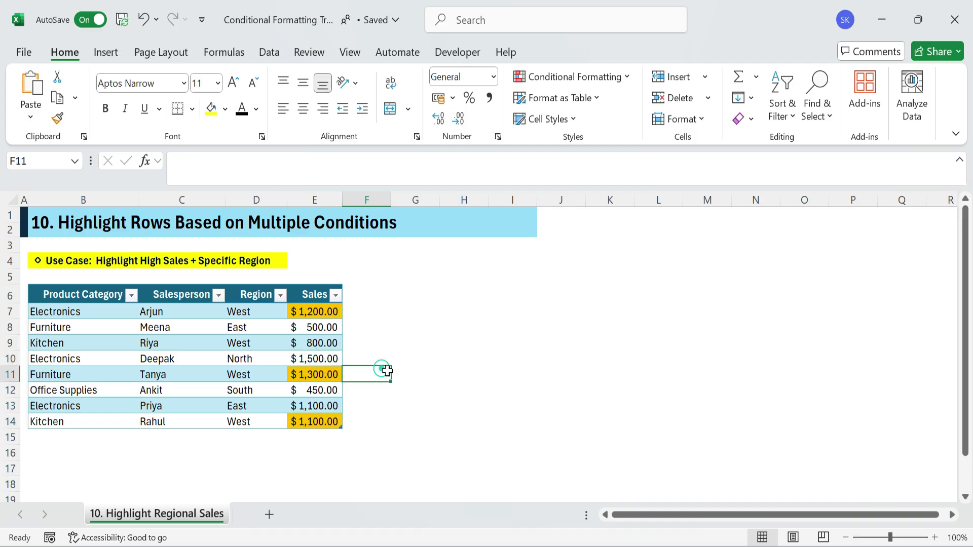
drag(76, 295, 320, 421)
click(403, 344)
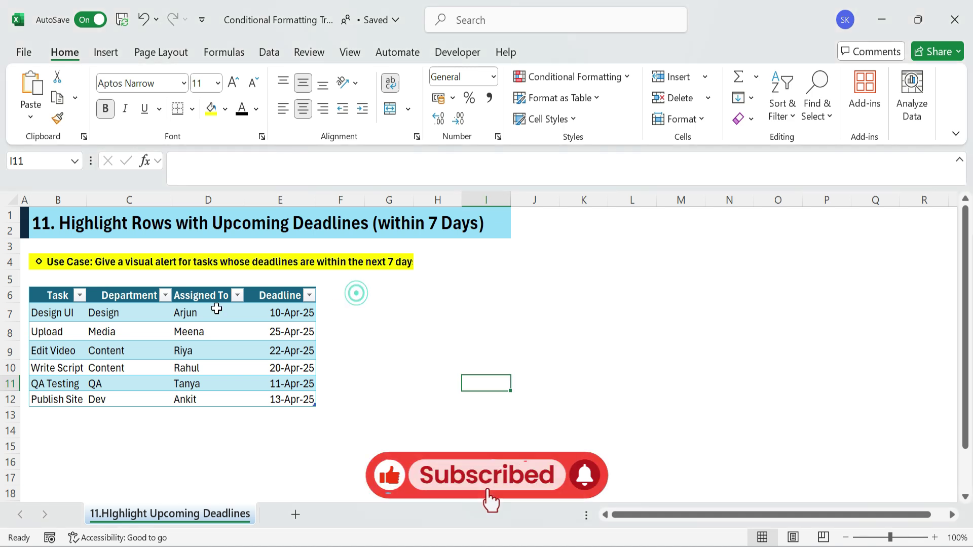
- Select the Deadline dates E7:E12 and open the Conditional Formatting menu
drag(73, 299, 294, 398)
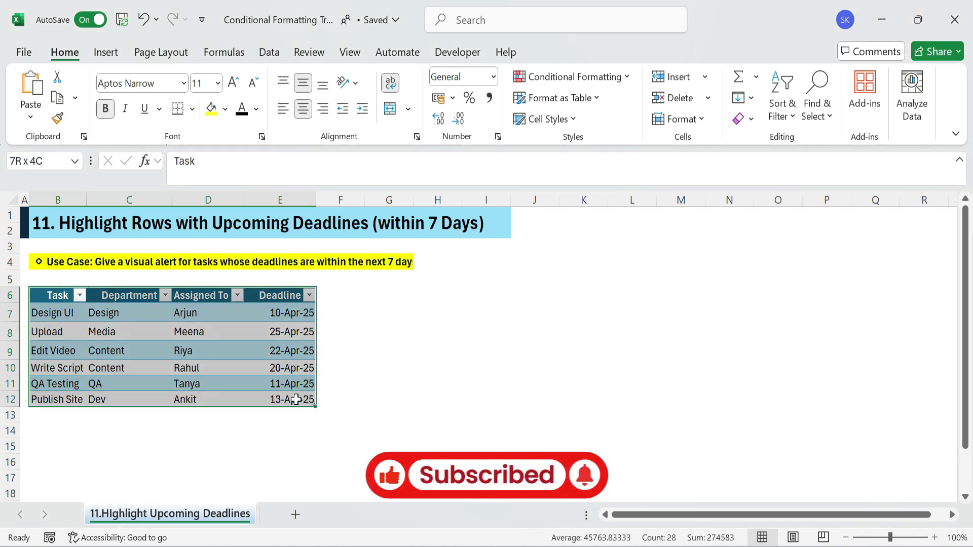
drag(282, 312, 291, 395)
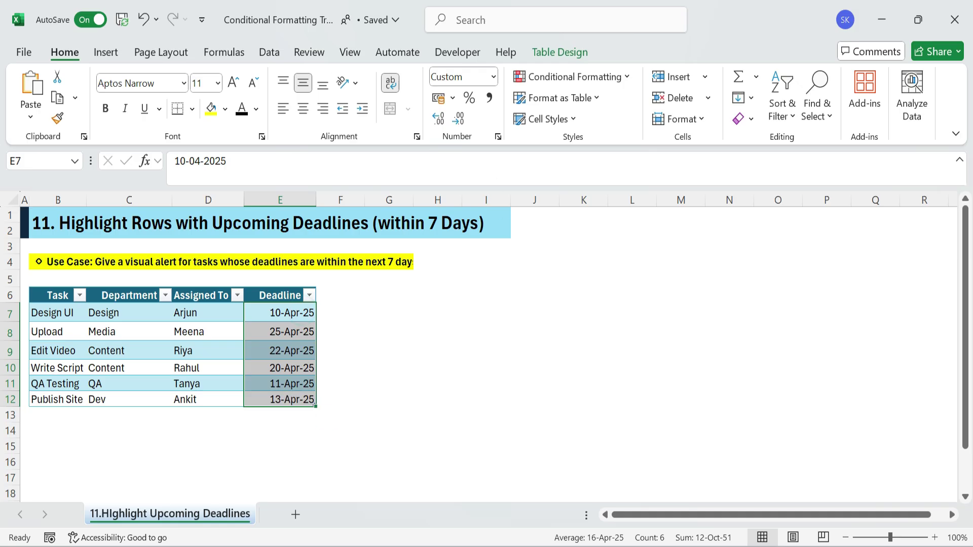
click(587, 78)
- Create a formula rule =AND($E7>=TODAY(),$E7<=TODAY()+7) for the deadlines
click(558, 267)
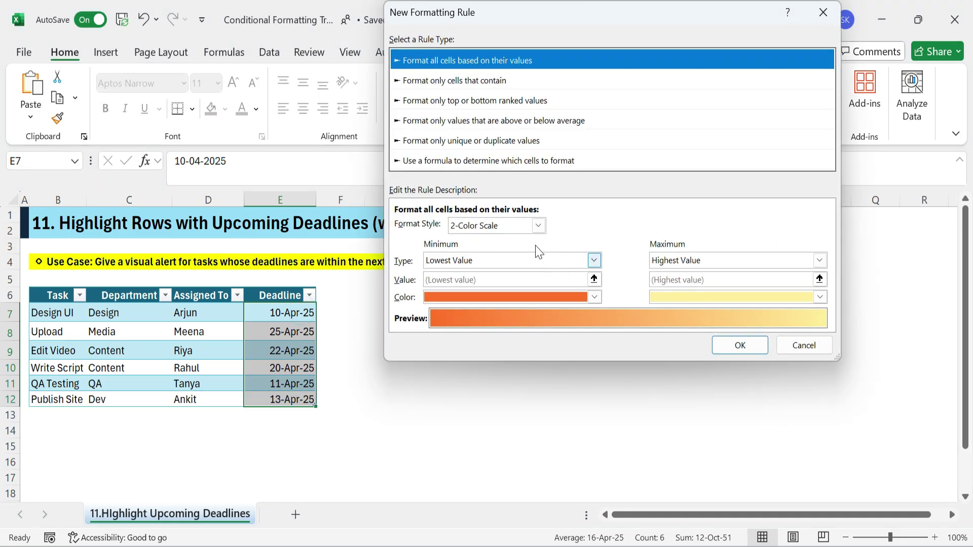
click(484, 160)
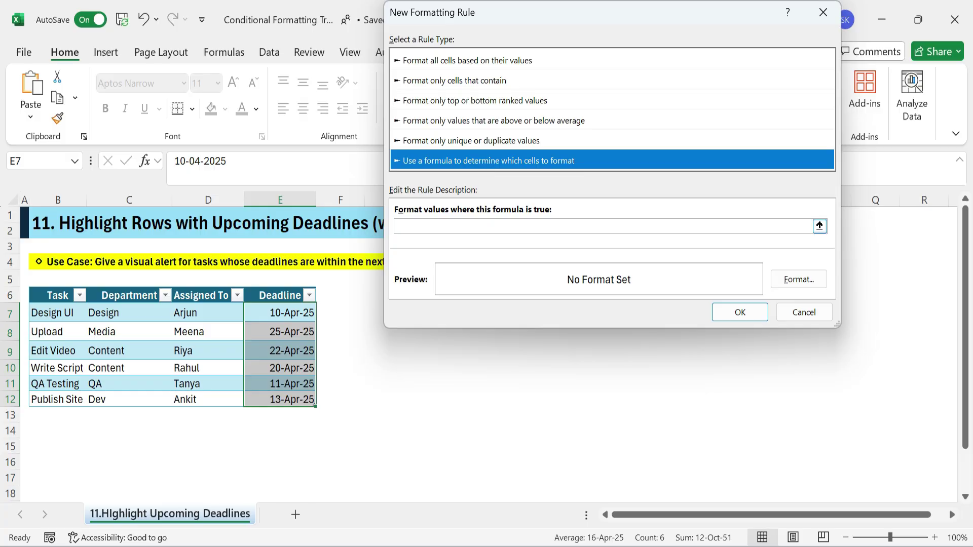
click(457, 226)
text(=AND)
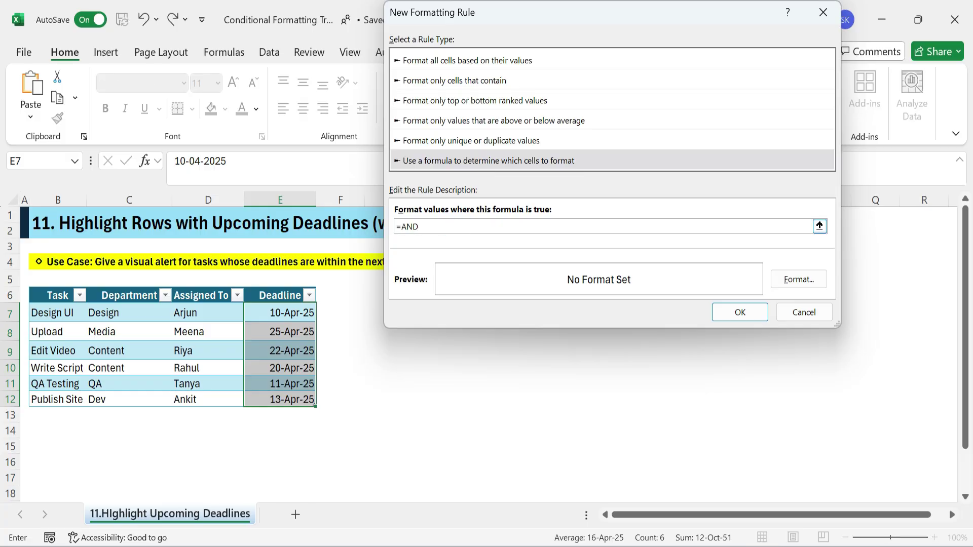
text(()
click(294, 309)
key(F4)
key(F4)
text(,)
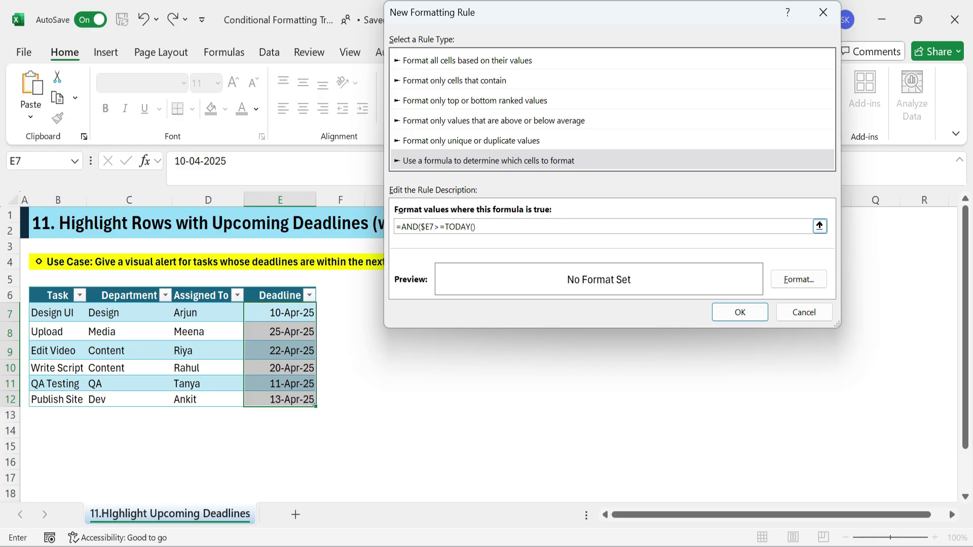
click(286, 320)
key(F4)
key(F4)
- Give the upcoming-deadline rule a red fill and apply it
click(799, 280)
click(456, 192)
click(707, 433)
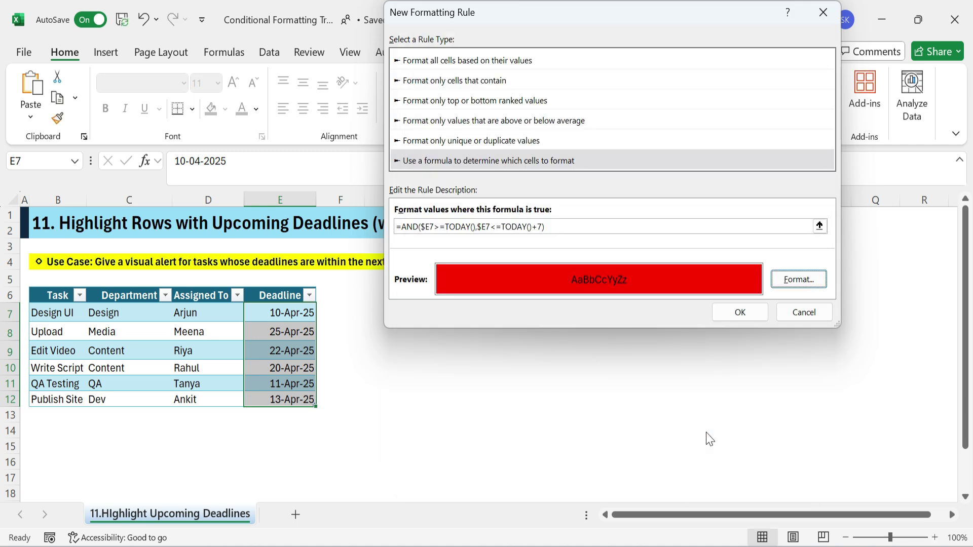
click(743, 313)
click(464, 325)
- Inspect the red-highlighted deadline cells and task columns, then clear the selection
click(293, 315)
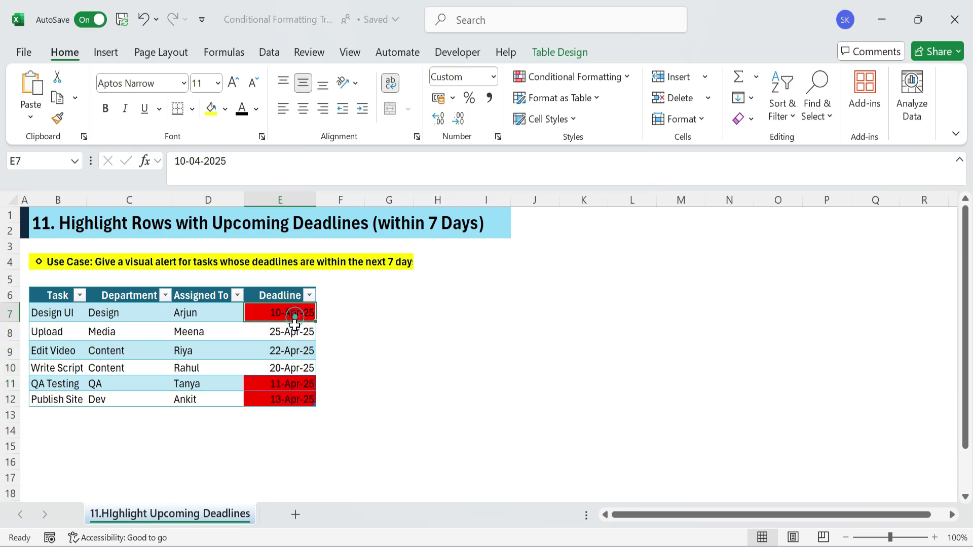
click(289, 384)
click(282, 397)
click(362, 349)
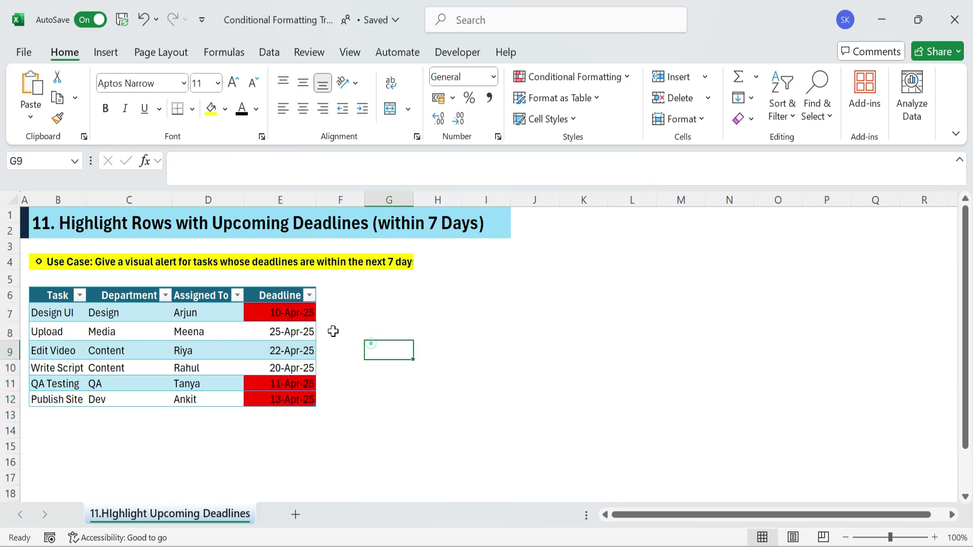
drag(314, 315, 302, 399)
click(384, 354)
drag(50, 294, 167, 355)
click(437, 358)
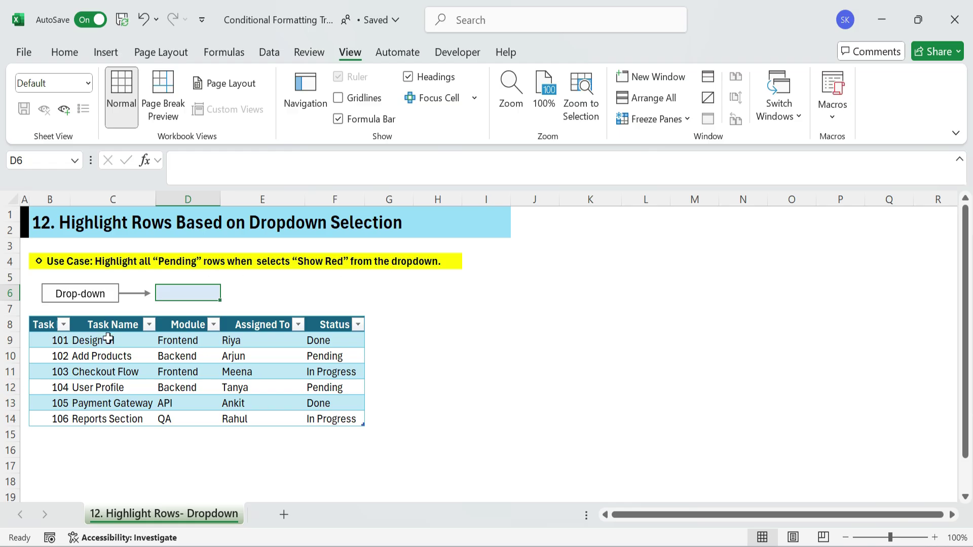
- Give D6 a Data Validation list: Show All, Show Red, Show Yellow
drag(41, 340, 338, 429)
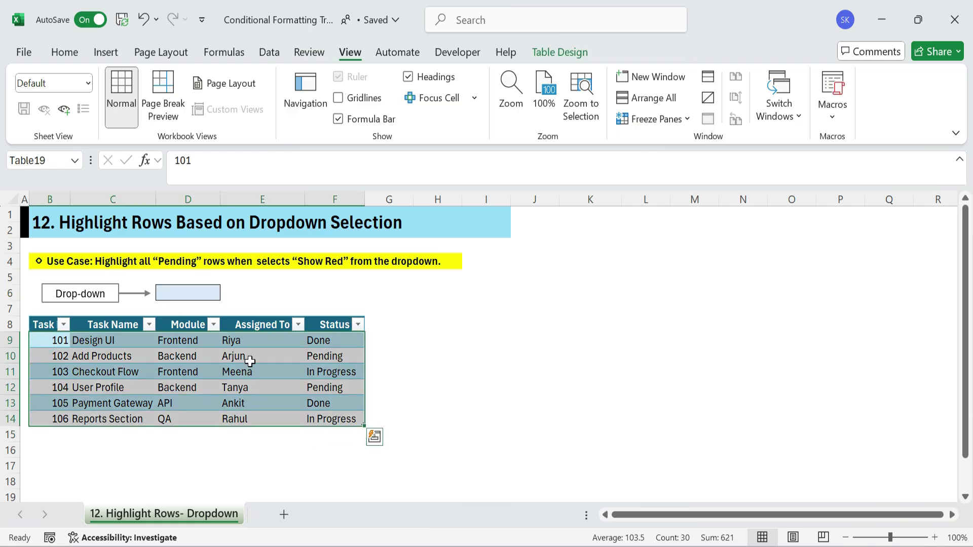
click(188, 291)
drag(334, 338, 335, 418)
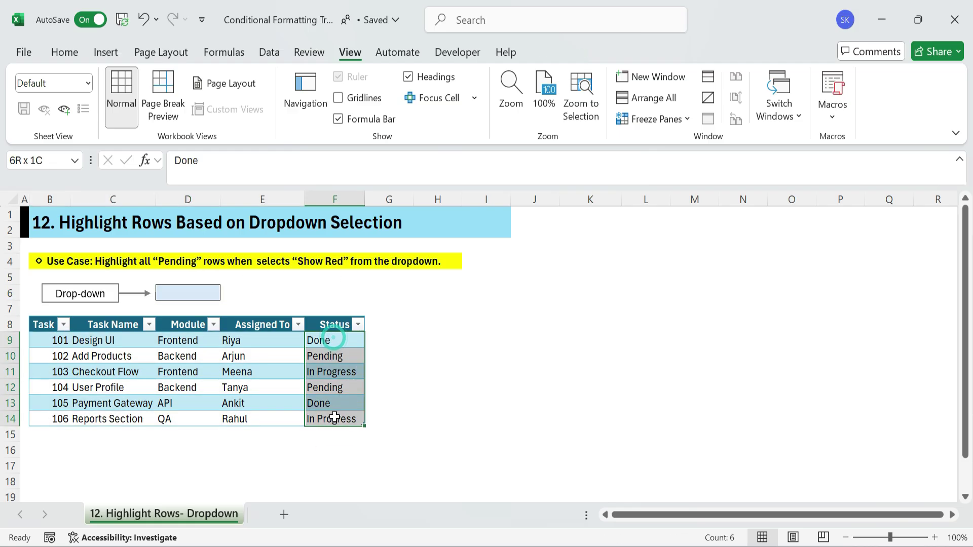
click(182, 294)
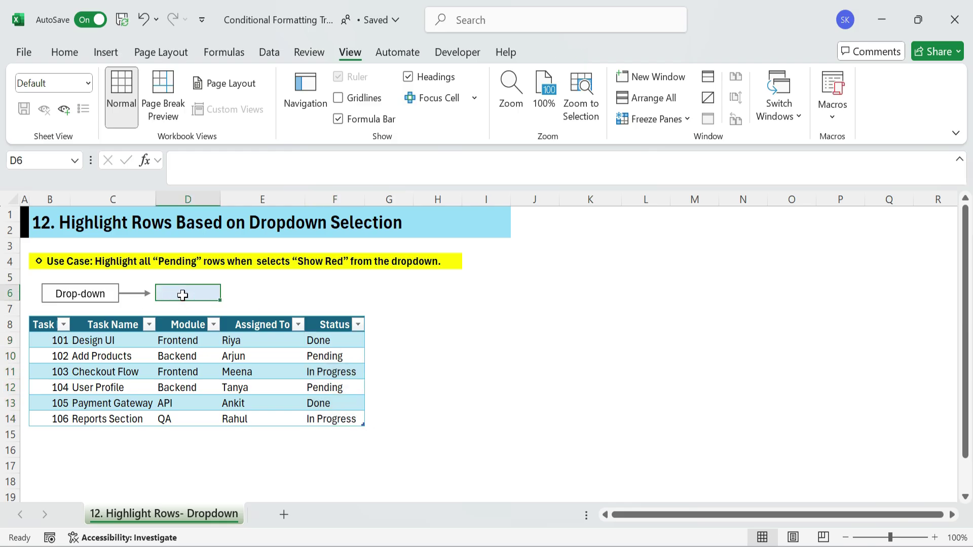
click(269, 53)
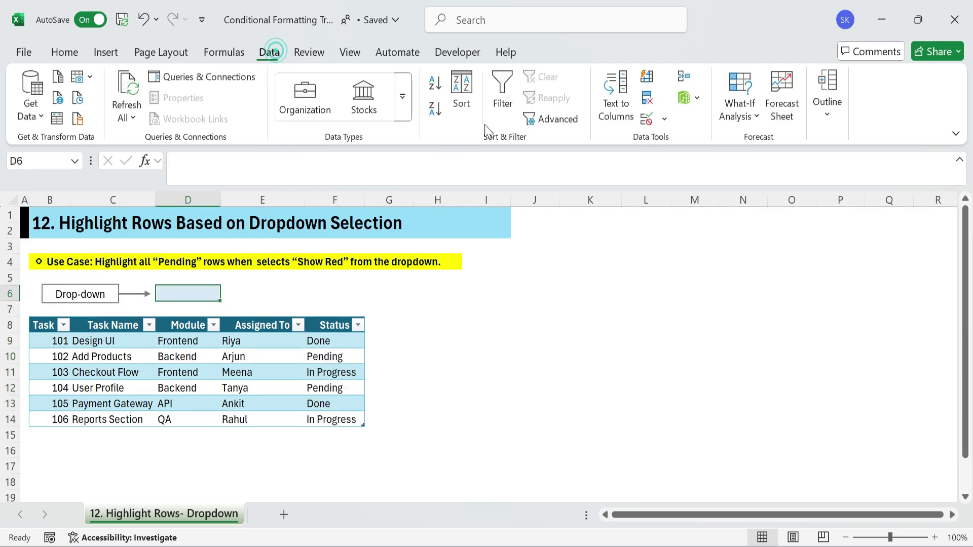
click(648, 120)
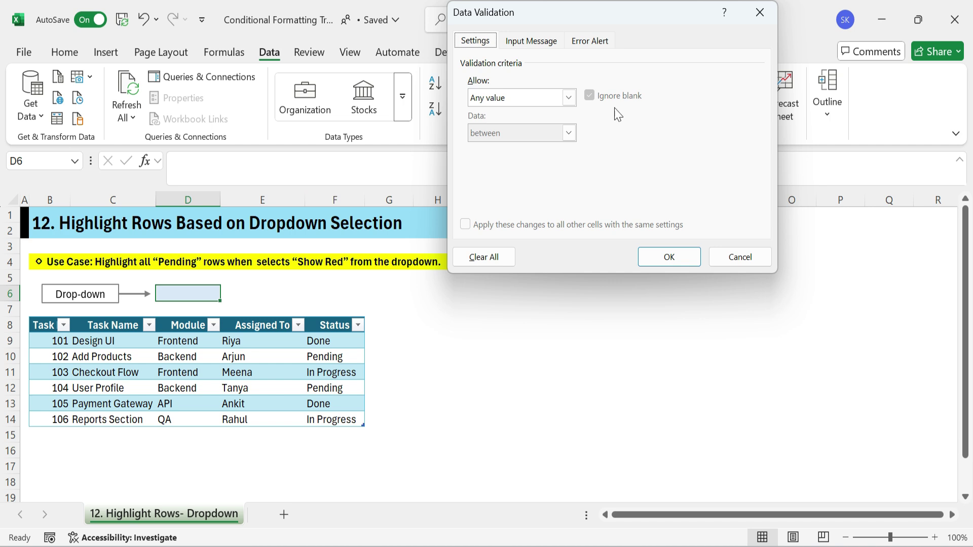
click(568, 98)
click(537, 147)
click(532, 167)
text(Show All,Show Red,Show Yellow)
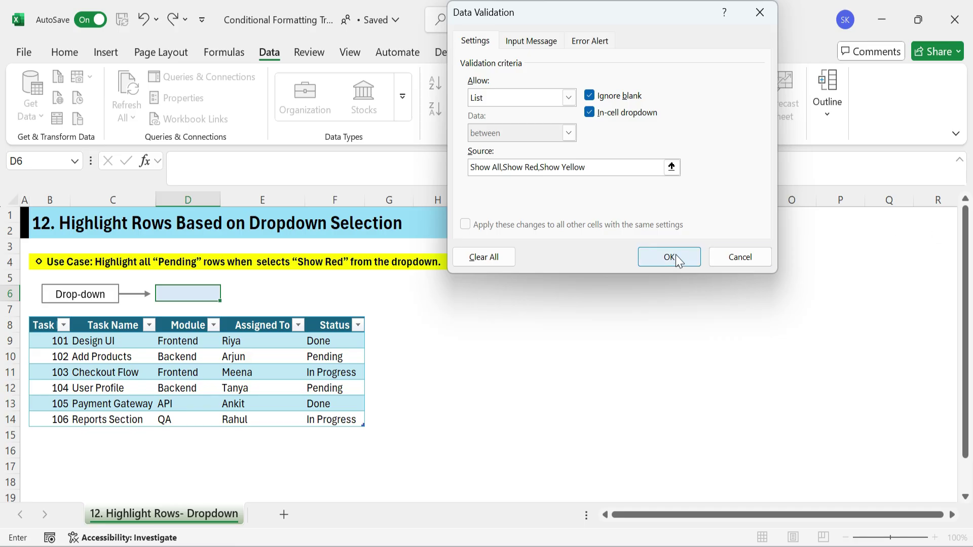
click(669, 256)
- Choose Show All in D6 and select the Status values F9:F14
click(228, 294)
click(175, 306)
click(264, 291)
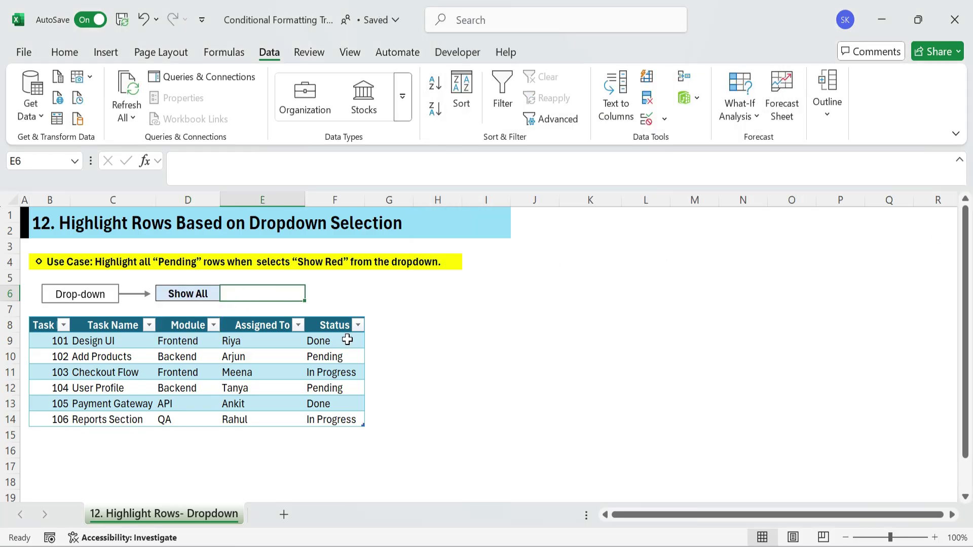
drag(347, 340, 342, 421)
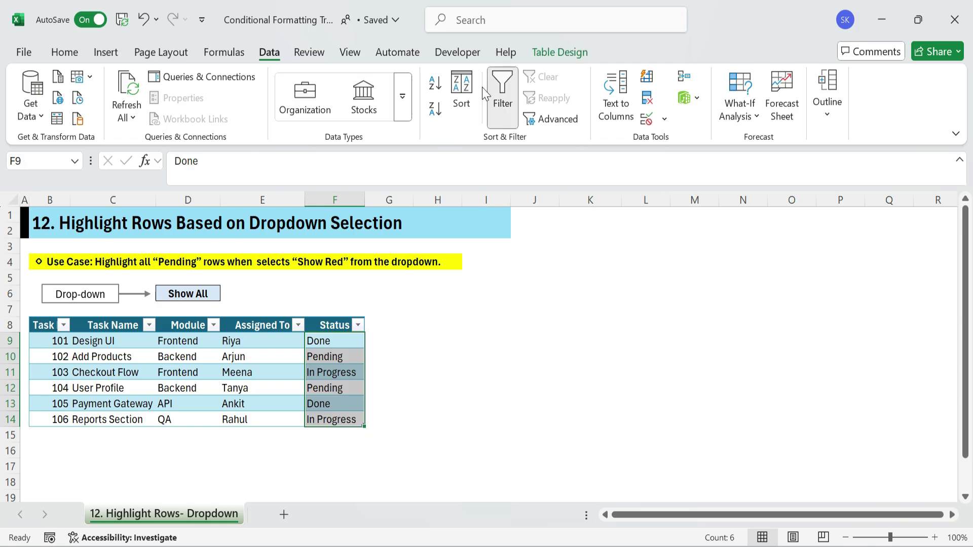
- Add formula rule =AND($D$6="Show Red",F9="Pending") with red fill to F9:F14
click(65, 52)
click(573, 77)
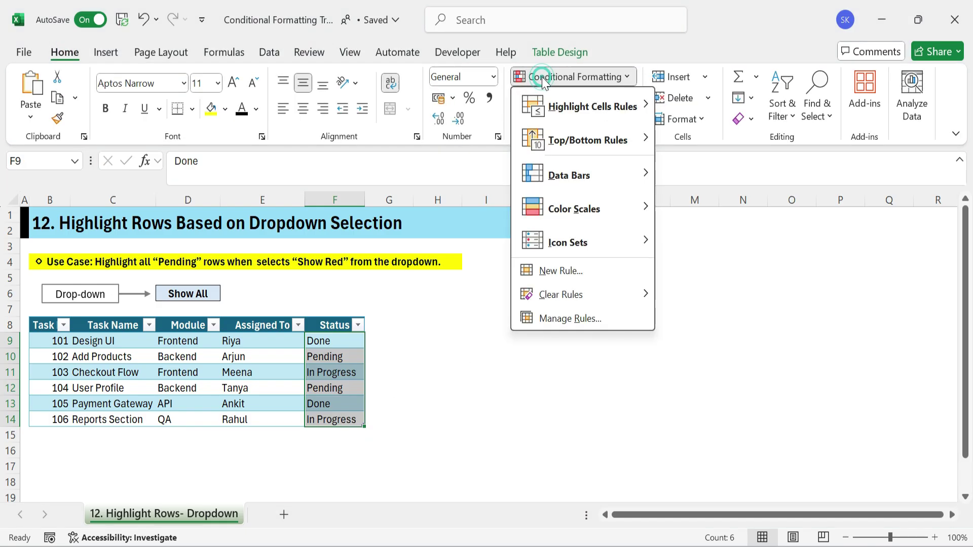
click(579, 273)
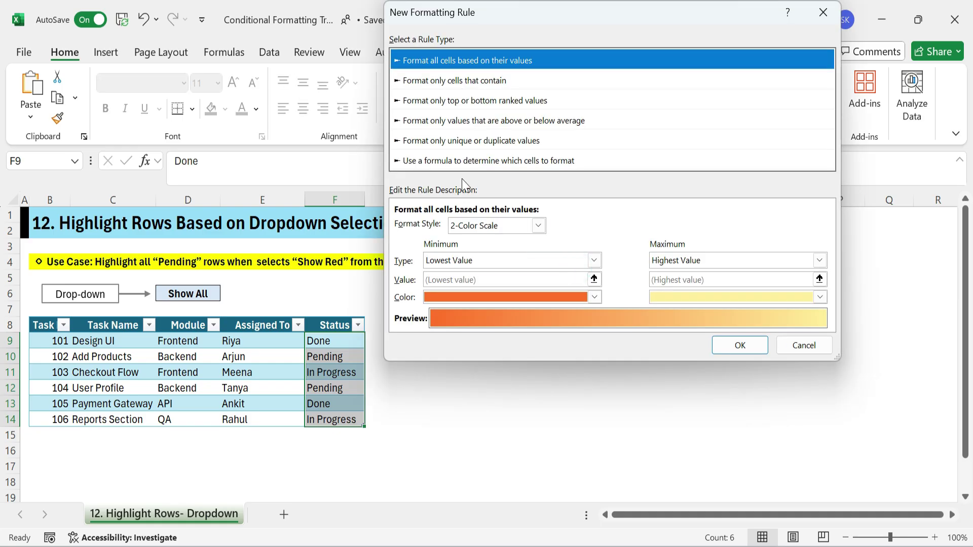
click(464, 159)
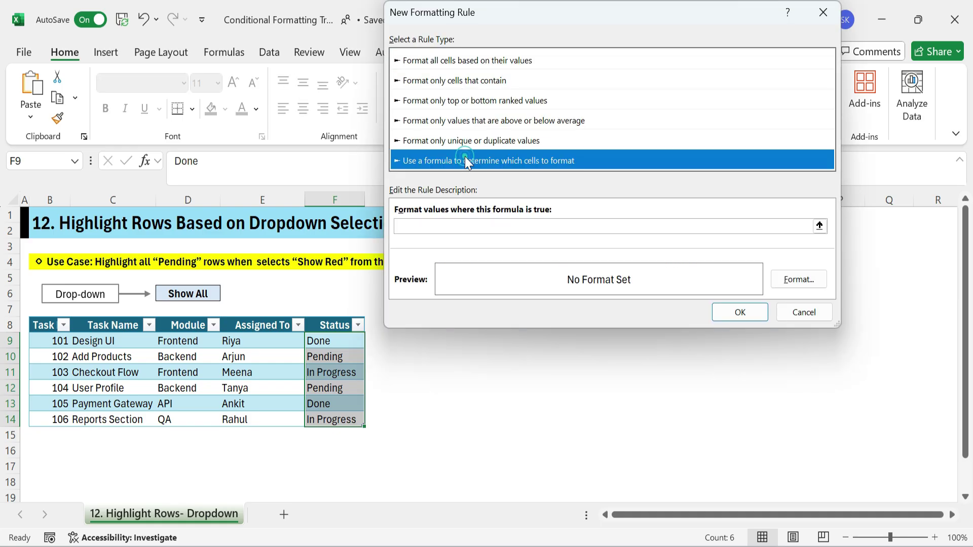
click(497, 222)
text(=AND()
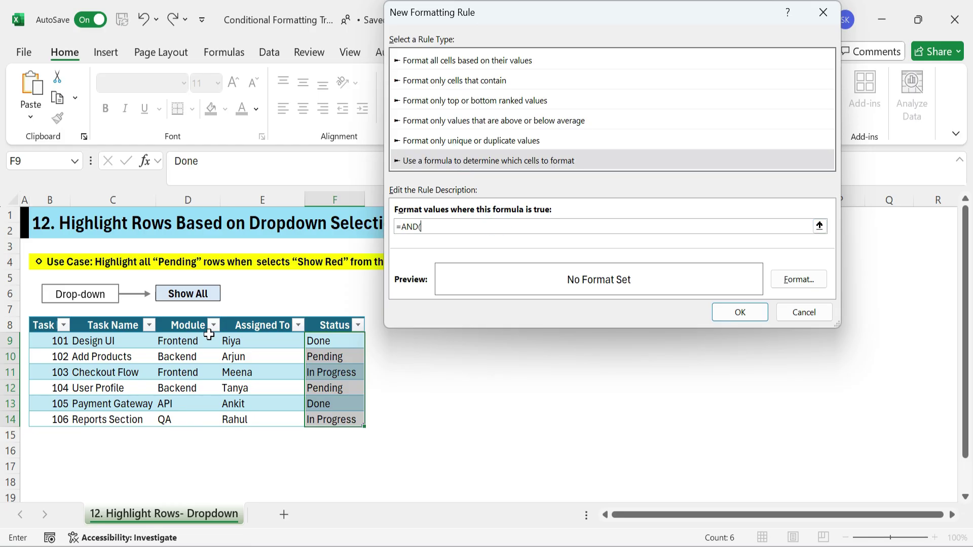
click(195, 292)
click(438, 223)
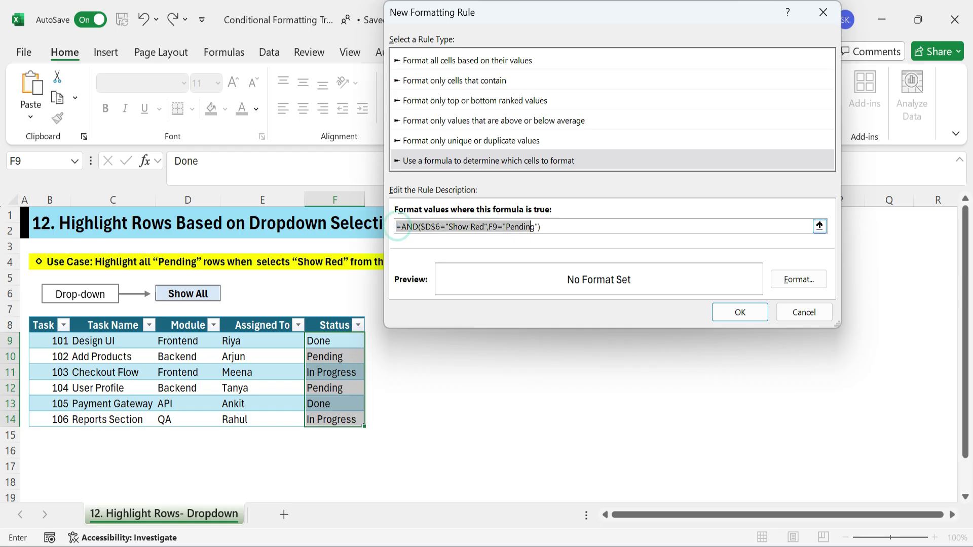
click(791, 280)
click(456, 191)
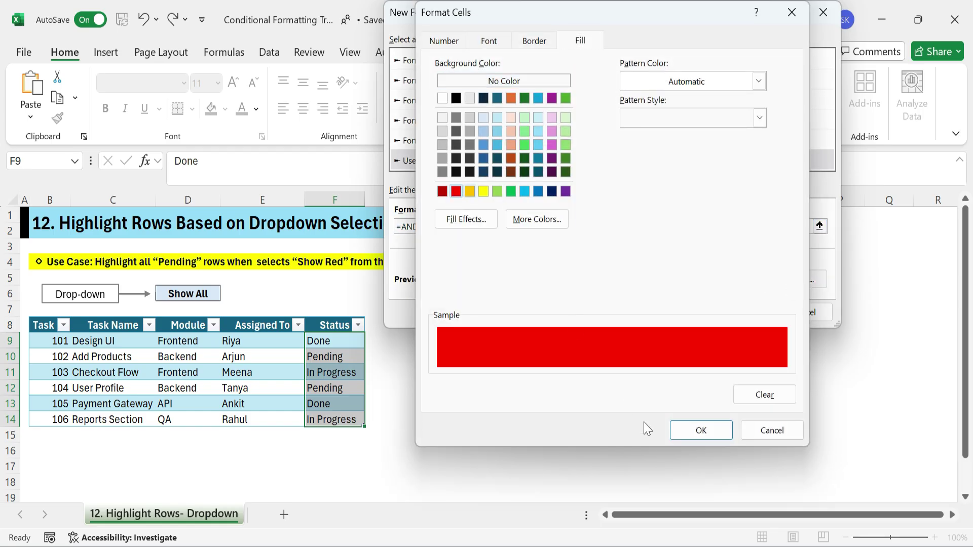
click(701, 430)
click(747, 313)
- Choose Show Red in D6 and check that the Pending cells turn red
click(406, 371)
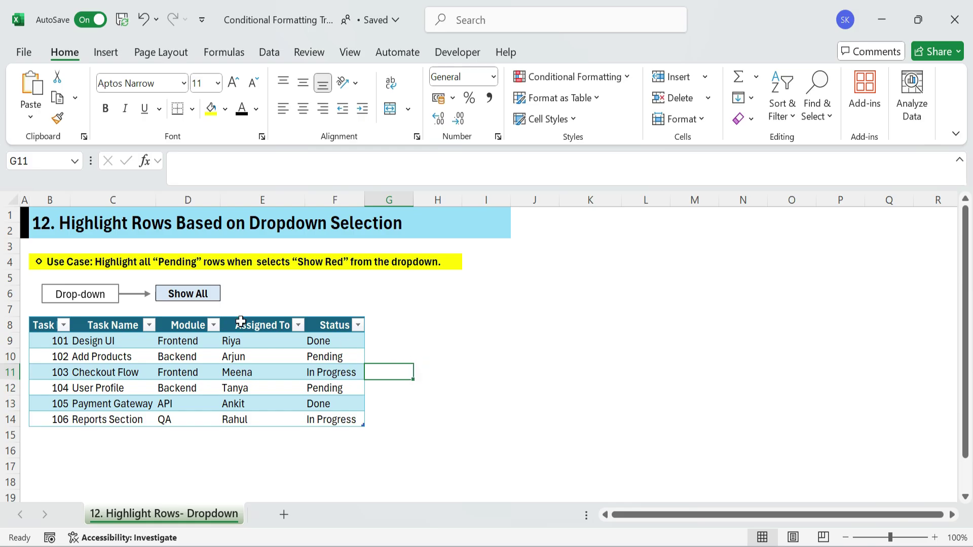
click(187, 293)
click(227, 294)
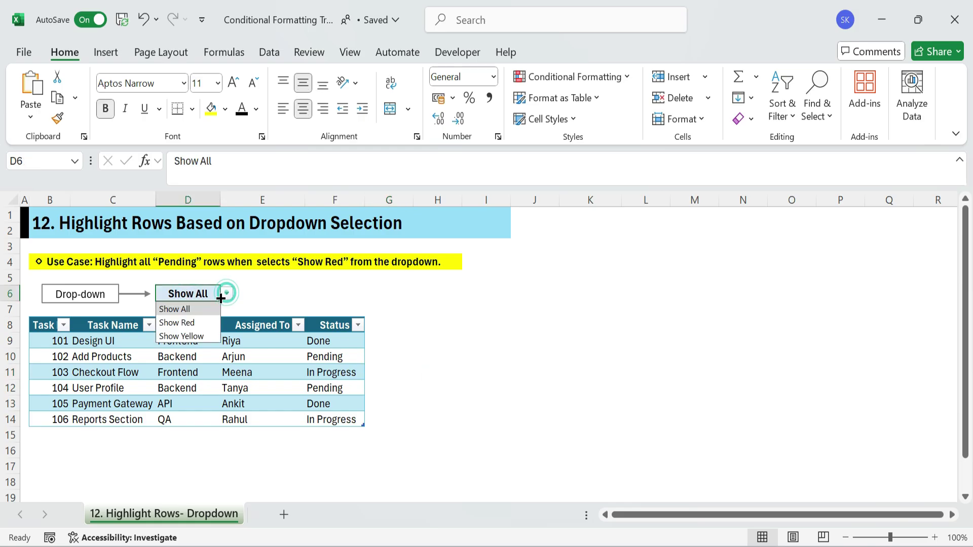
click(201, 322)
click(335, 357)
click(337, 388)
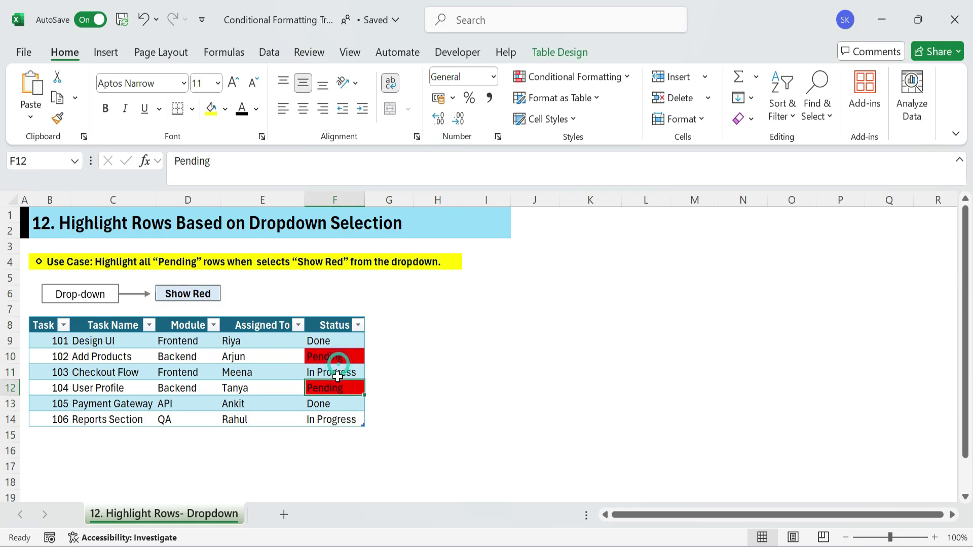
click(342, 361)
click(407, 343)
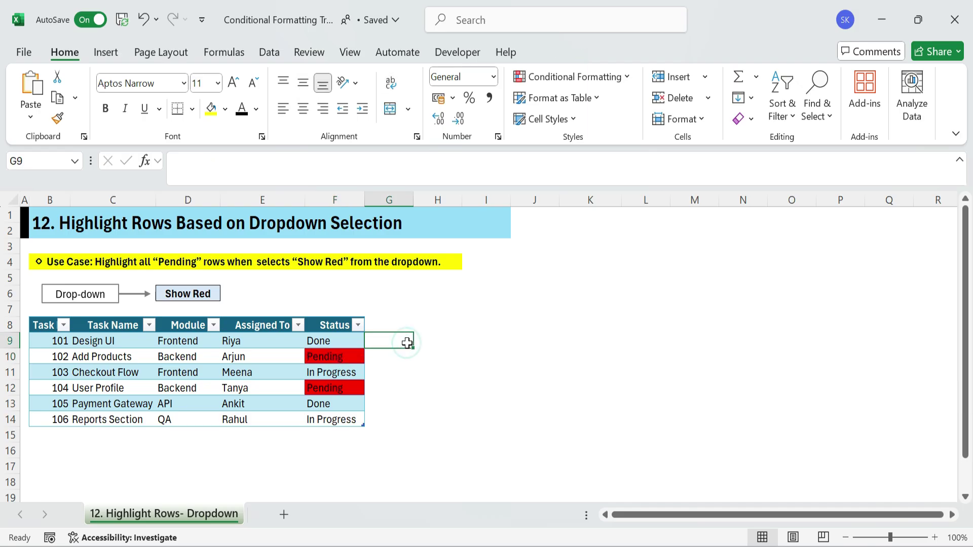
- Switch D6 to Show Yellow and bring up the rule list for F9:F14
click(192, 294)
click(229, 294)
click(175, 335)
drag(327, 342, 332, 419)
click(582, 83)
click(545, 330)
- Duplicate the Show Red rule and change its formula to Show Yellow and In Progress
click(457, 144)
click(597, 104)
click(426, 104)
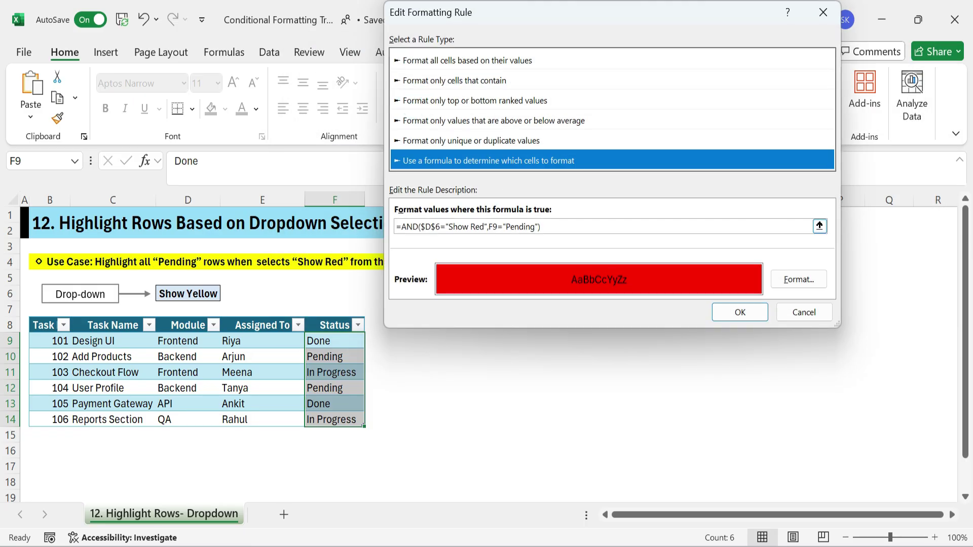
click(483, 226)
key(BackSpace)
key(BackSpace)
key(BackSpace)
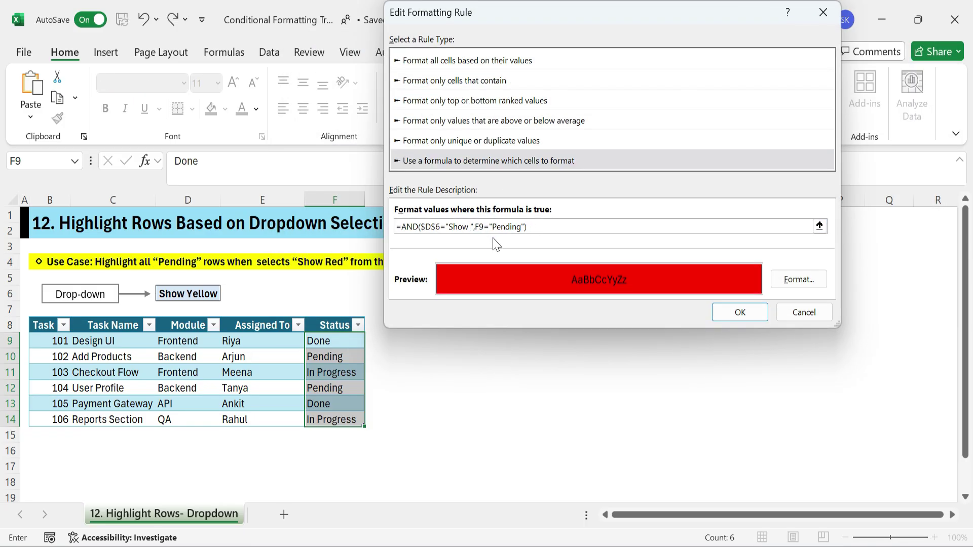
text(Yellow)
double_click(527, 227)
key(BackSpace)
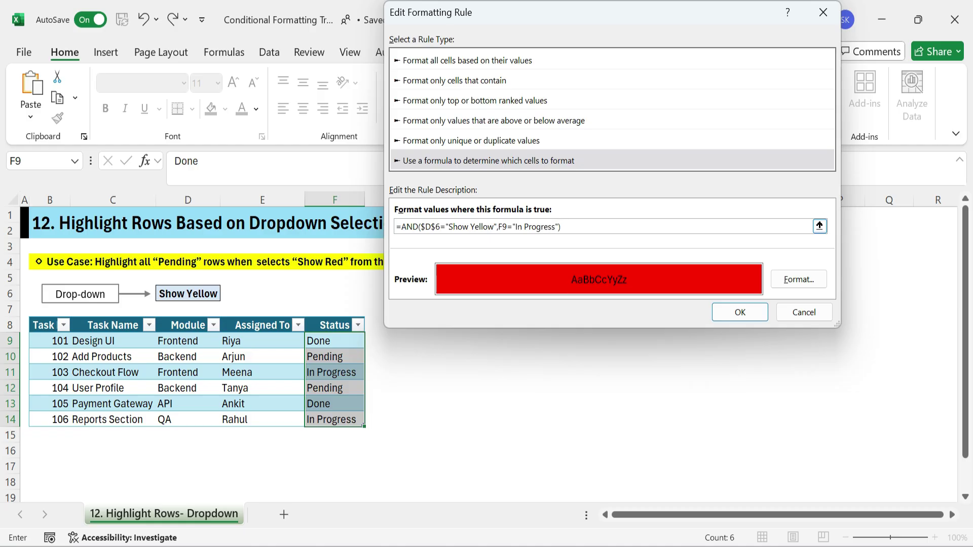
- Give the duplicated rule a yellow fill and apply the rules
click(799, 279)
click(484, 192)
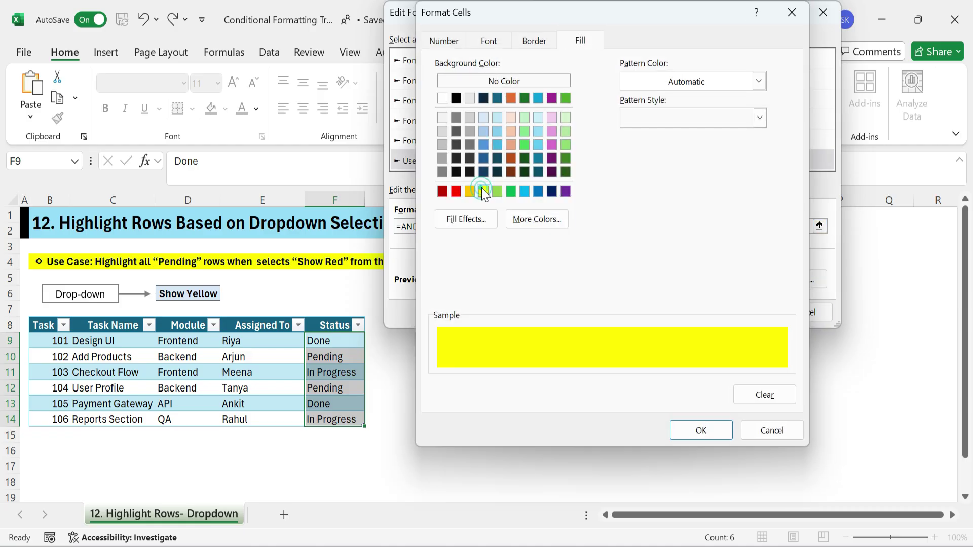
click(697, 427)
click(740, 311)
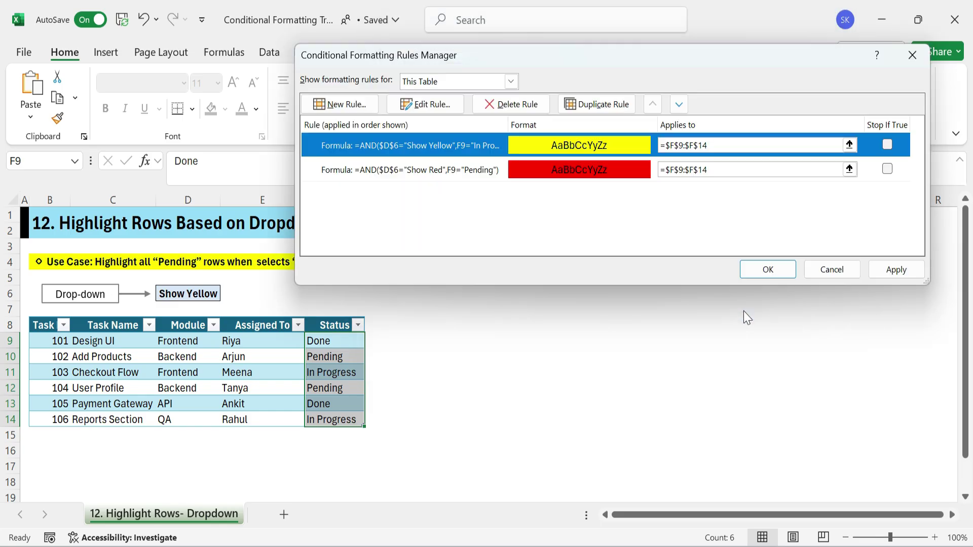
click(768, 269)
click(206, 294)
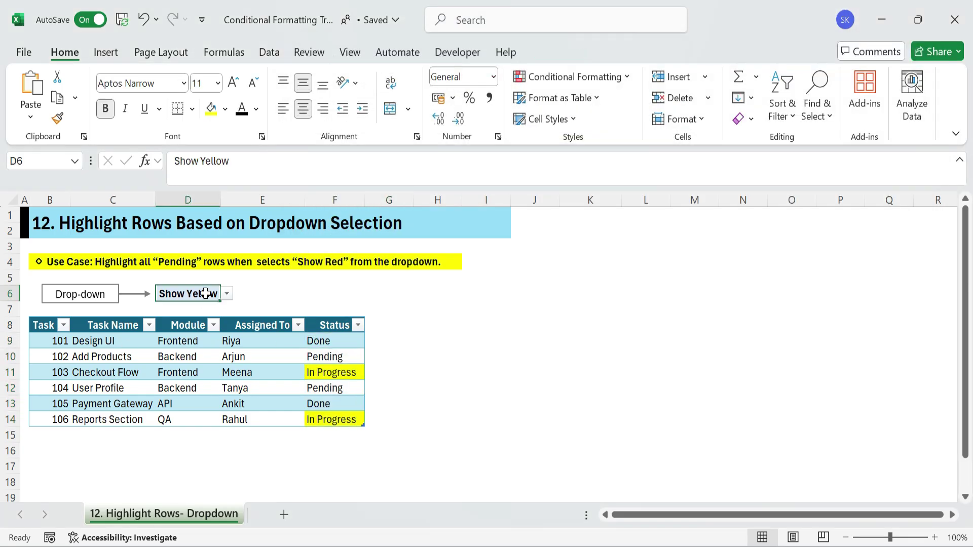
- Append ',Show Green' to the D6 data validation list source
click(740, 119)
key(alt+a)
key(v)
key(v)
text(,Show Red,Show Yellow,Show Green)
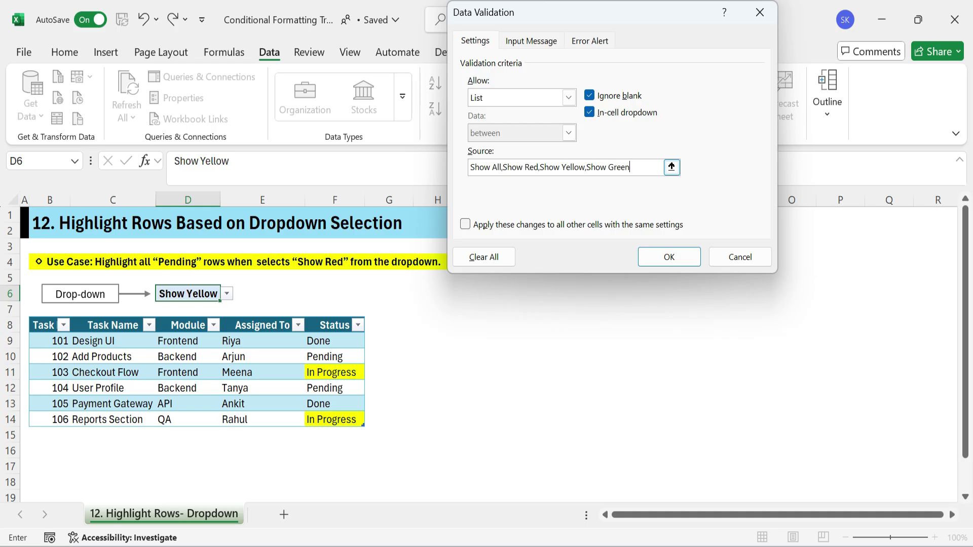
key(Return)
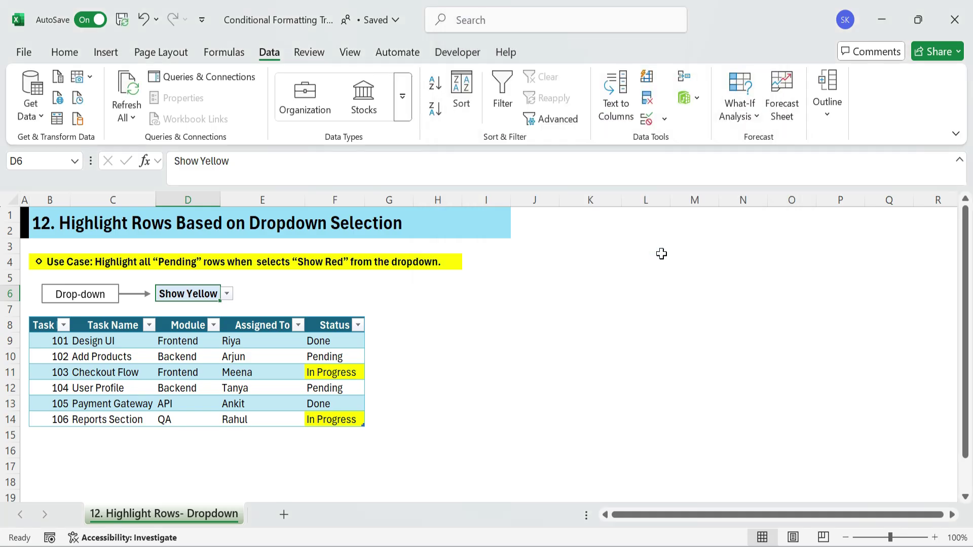
- Duplicate the Show Yellow rule and edit its formula to Show Green and Done
drag(332, 340, 332, 419)
key(alt+h)
key(l)
key(r)
click(455, 147)
click(425, 104)
click(823, 12)
click(406, 145)
click(426, 104)
drag(515, 227, 556, 226)
text(Don)
double_click(481, 227)
text(Green)
- Give the Show Green rule a green fill and apply all rules
click(798, 279)
click(510, 191)
click(700, 431)
click(751, 311)
click(765, 269)
click(503, 359)
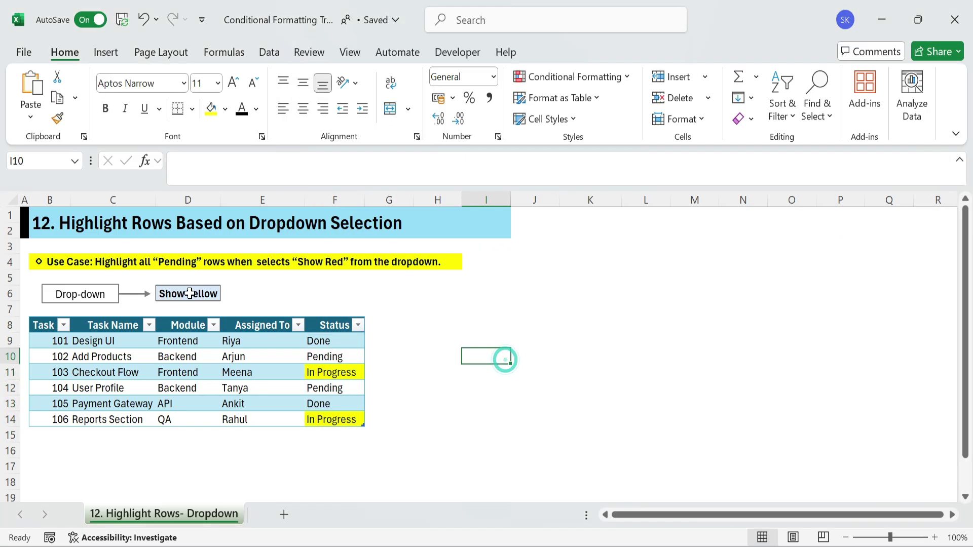
click(196, 294)
click(226, 294)
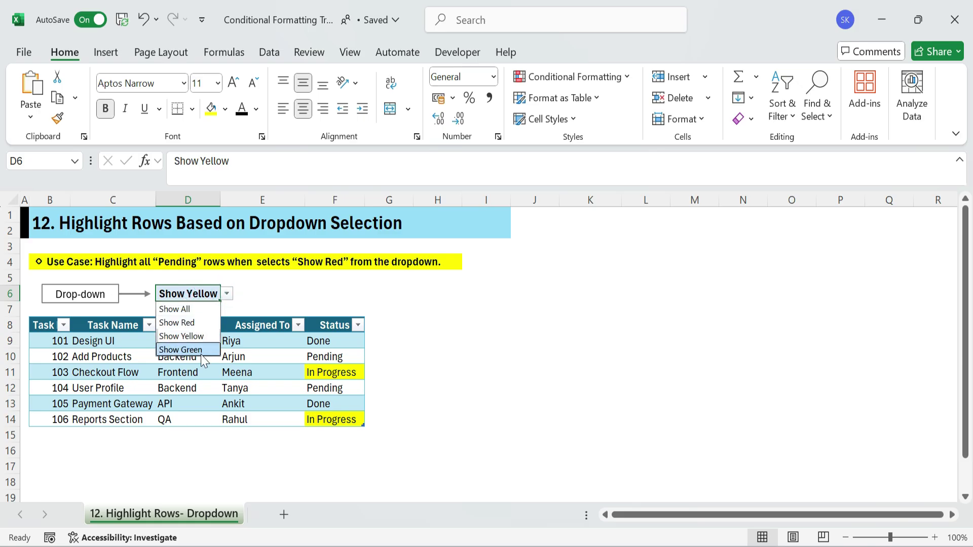
- Choose Show Green in D6 and check the Done status cells turn green
click(198, 351)
click(333, 350)
click(329, 418)
click(329, 340)
click(477, 337)
- Cycle D6 through Show Yellow and Show Red, then reset it to Show All
click(206, 294)
click(181, 336)
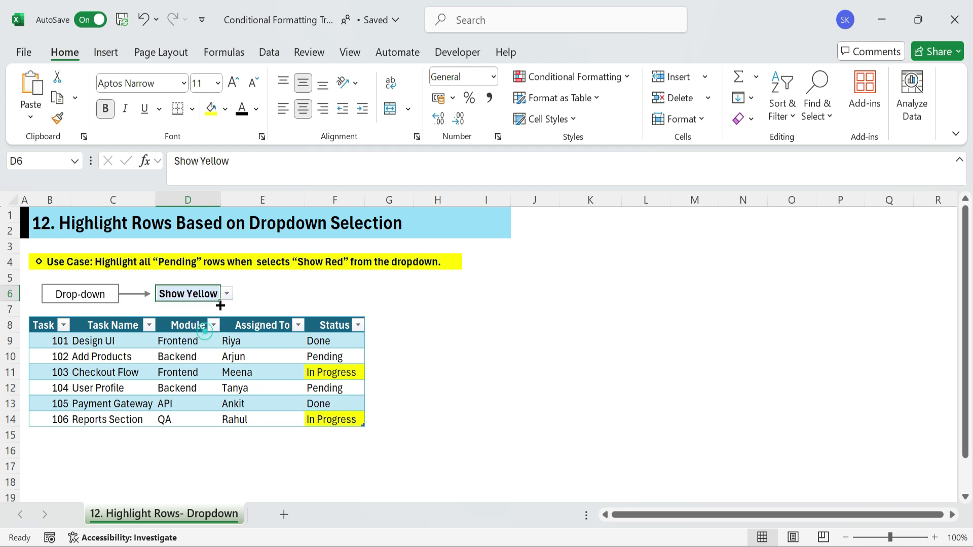
click(226, 294)
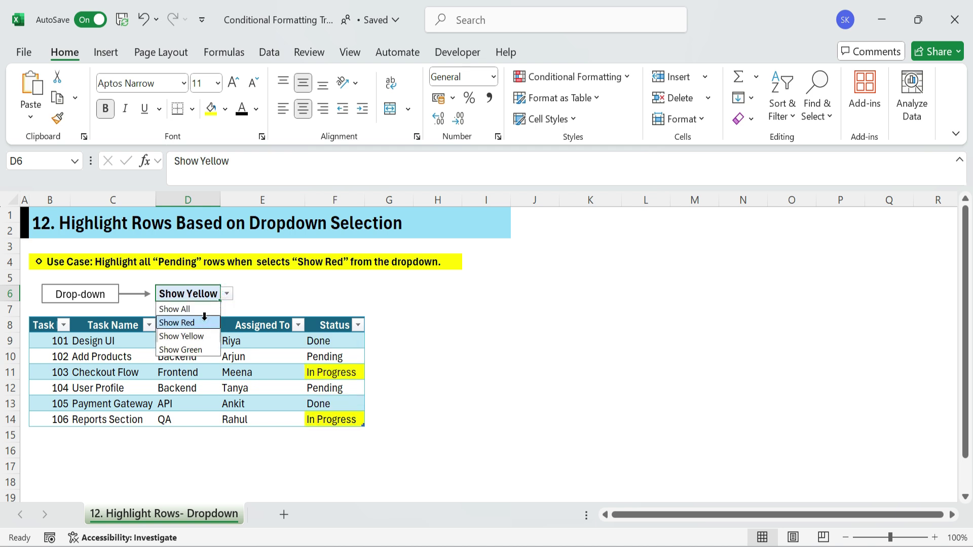
click(204, 323)
click(226, 293)
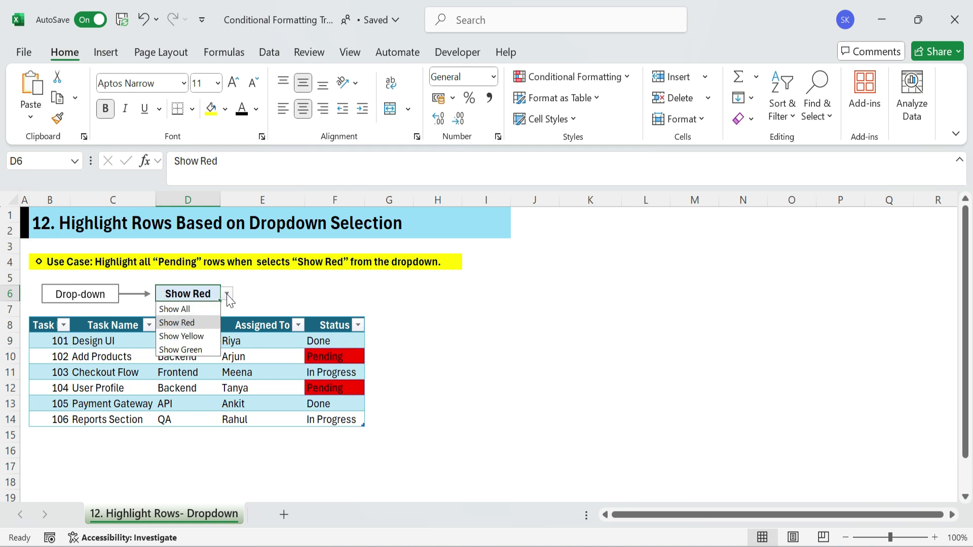
click(209, 309)
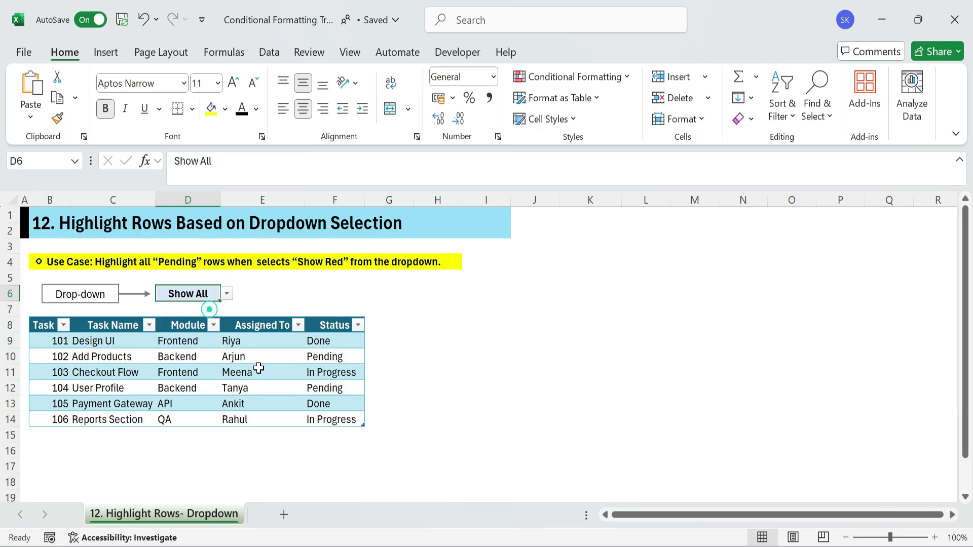
click(444, 362)
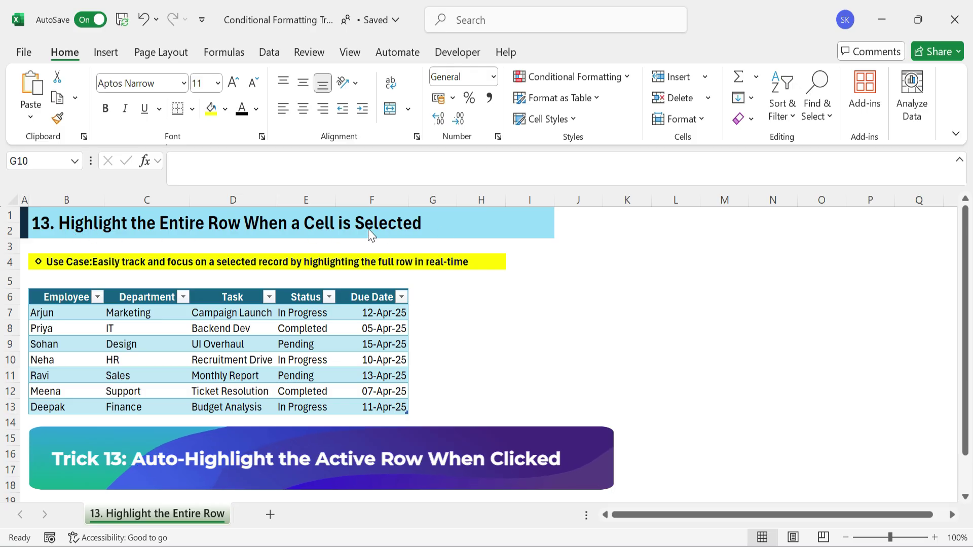
- Create a formula rule =ROW()=CELL("ROW") on the employee table B7:F13
click(66, 314)
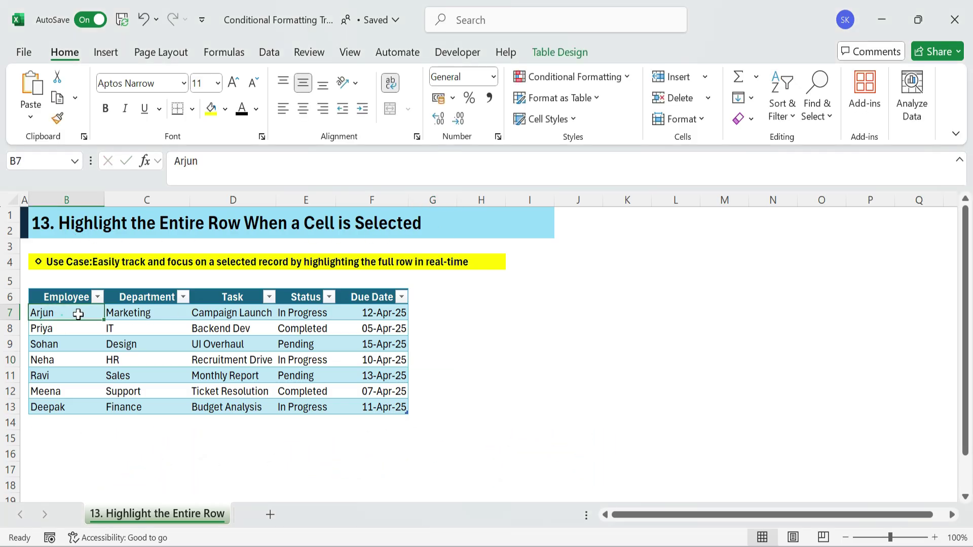
drag(76, 312, 392, 325)
drag(55, 314, 380, 398)
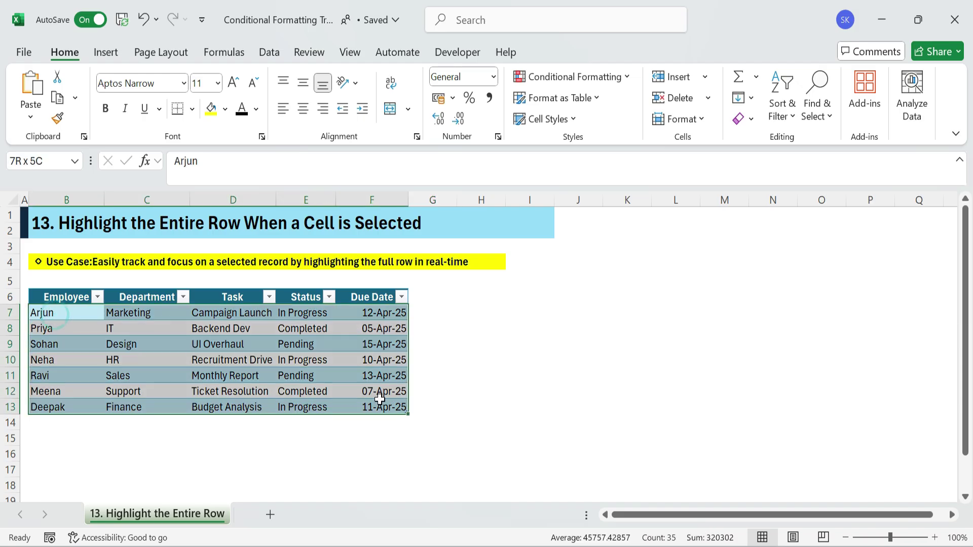
click(572, 76)
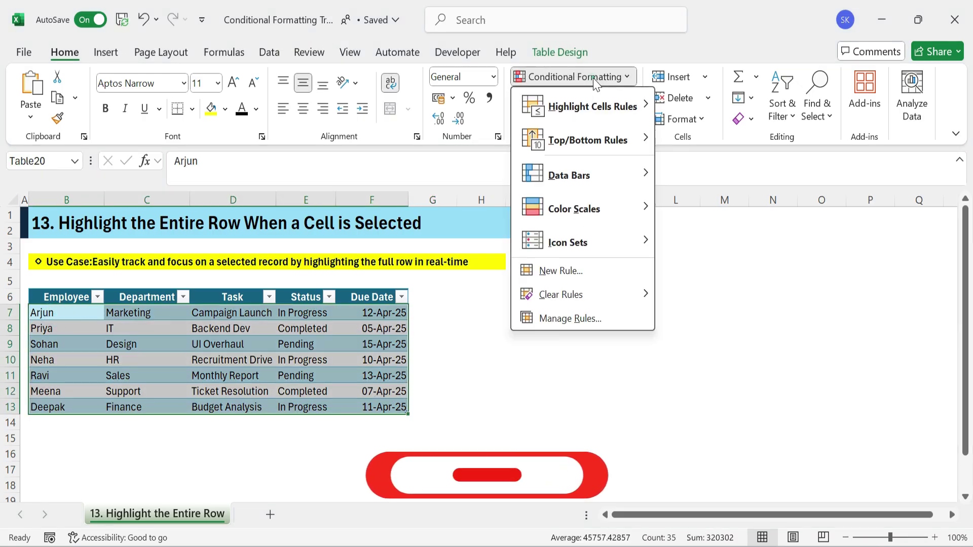
click(560, 271)
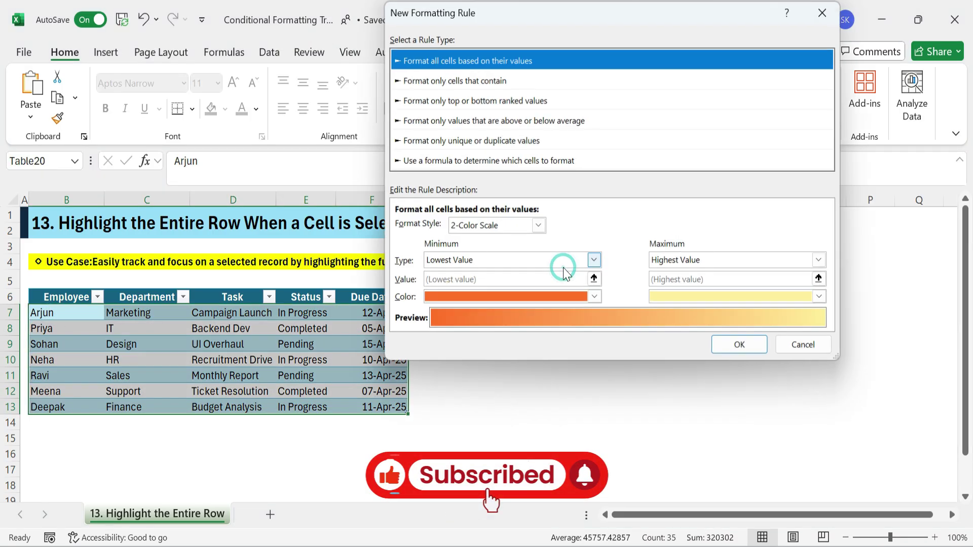
click(506, 161)
click(402, 226)
text(=ROW()=CELL("ROW)
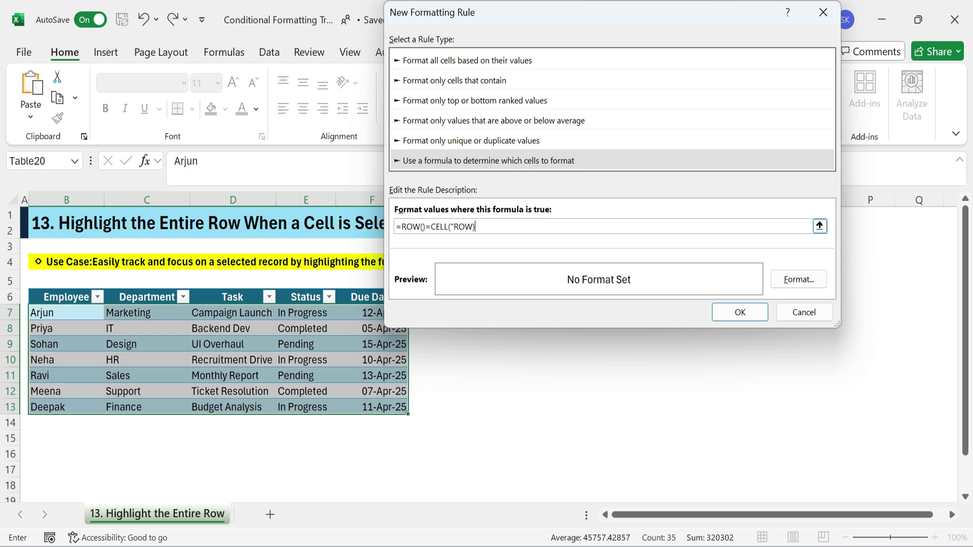
- Give the row-highlight rule a yellow fill and save it
click(798, 279)
click(470, 191)
click(701, 430)
click(742, 311)
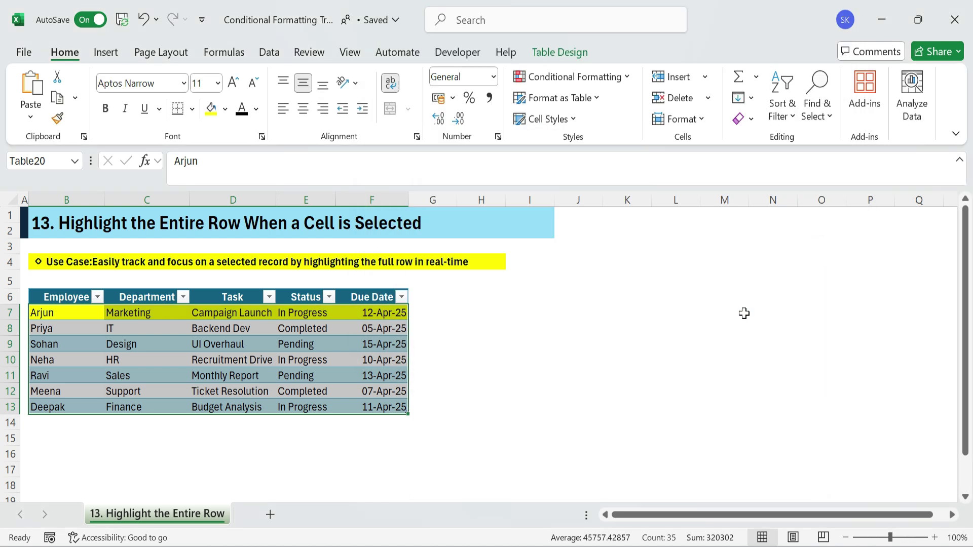
- Click Priya's and Neha's rows to test the yellow highlight
click(71, 342)
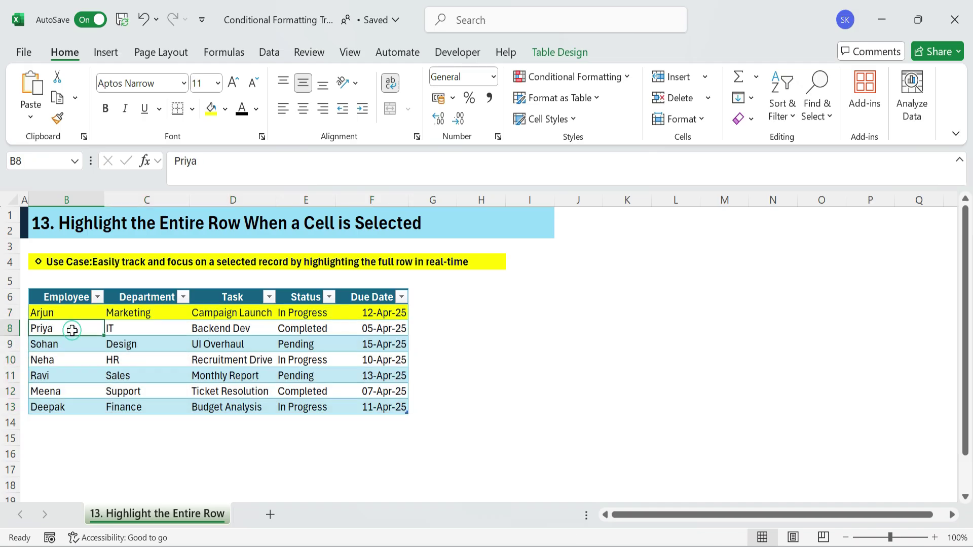
click(71, 356)
click(74, 332)
click(74, 358)
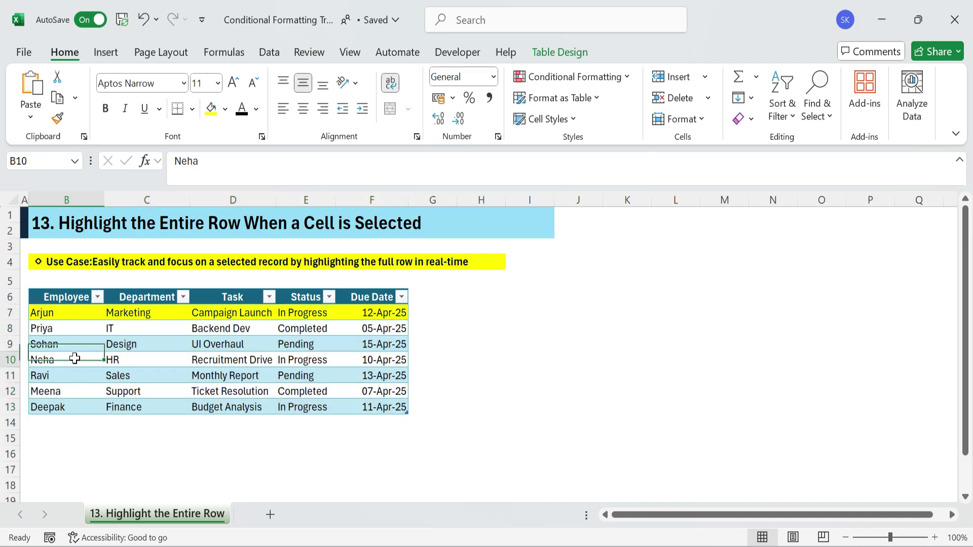
- Add a Worksheet SelectionChange handler calling Target.Calculate in the sheet's code
right_click(183, 521)
mouse_move(230, 375)
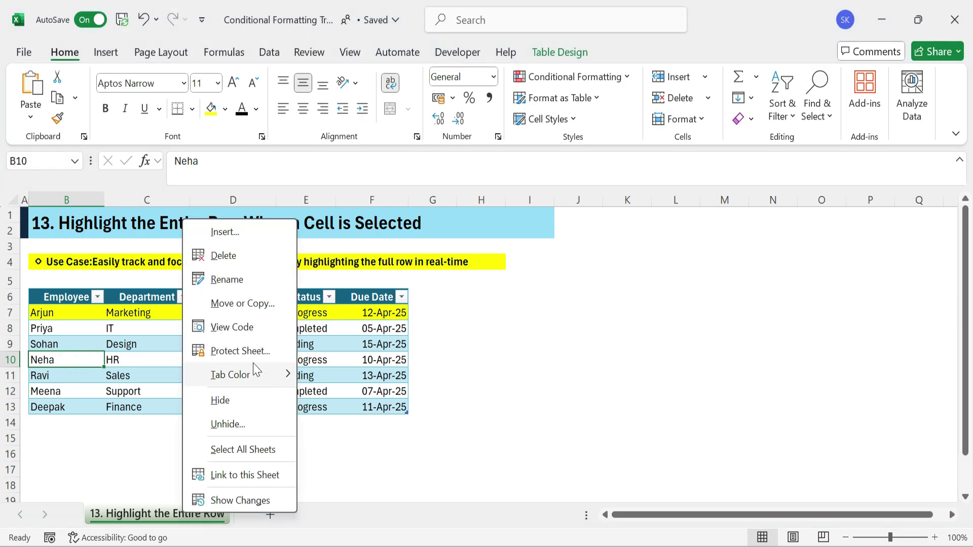
click(247, 330)
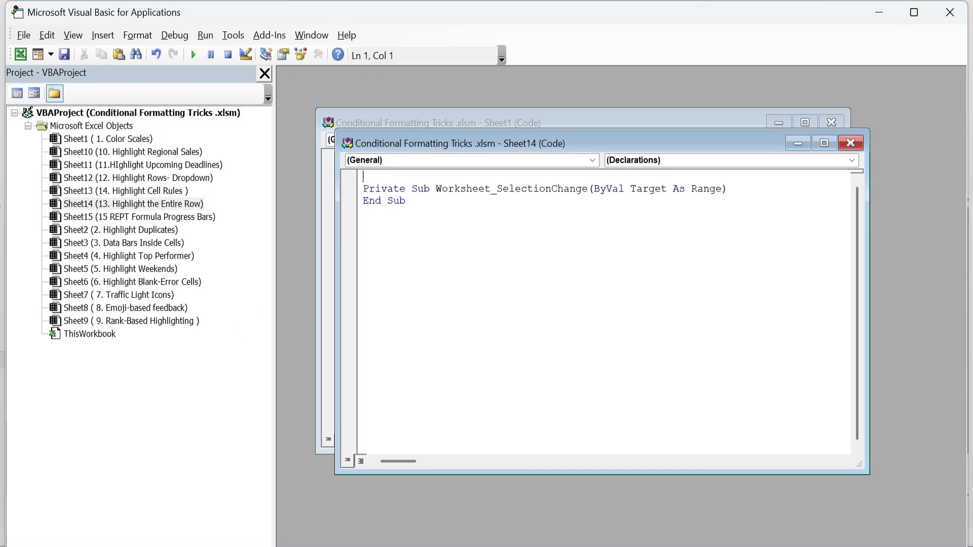
click(592, 161)
click(375, 181)
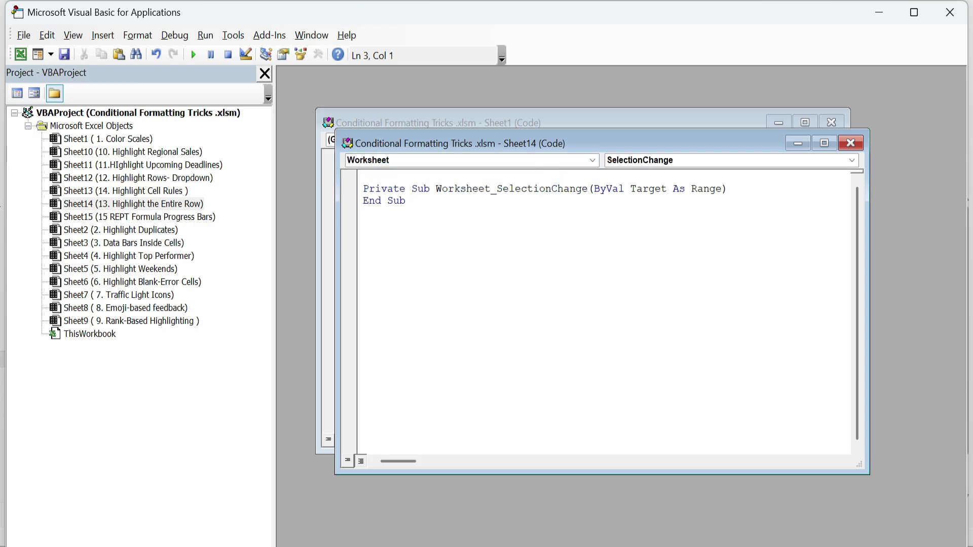
key(Return)
text(get.Calc)
key(Tab)
drag(459, 200, 363, 201)
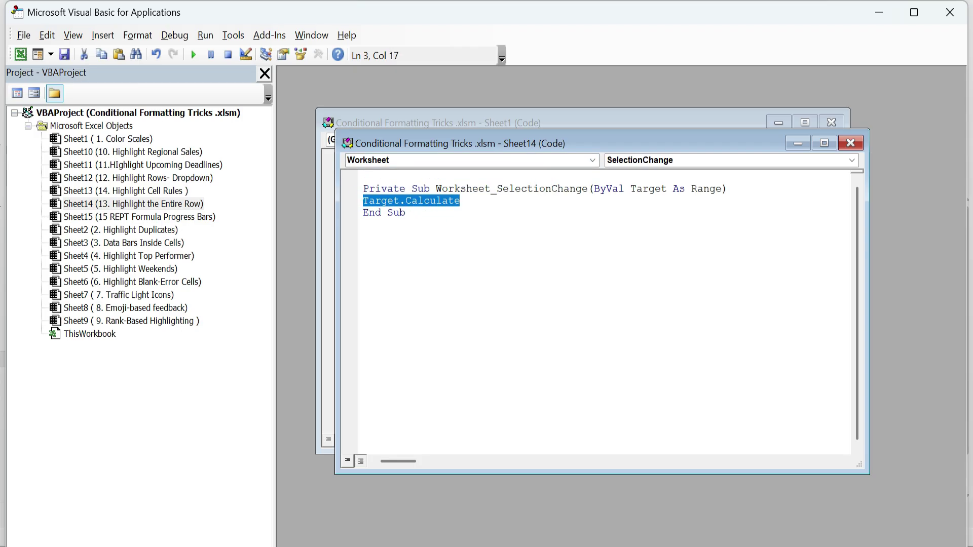
click(431, 221)
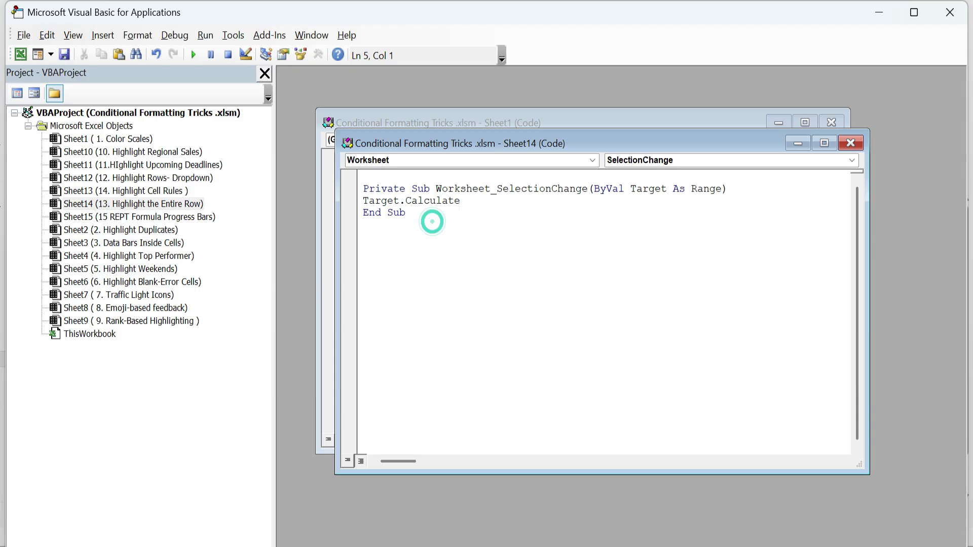
- Close the VBA editor and click Priya, Sohan, Ravi and Meena rows to check the highlight
click(949, 12)
click(74, 329)
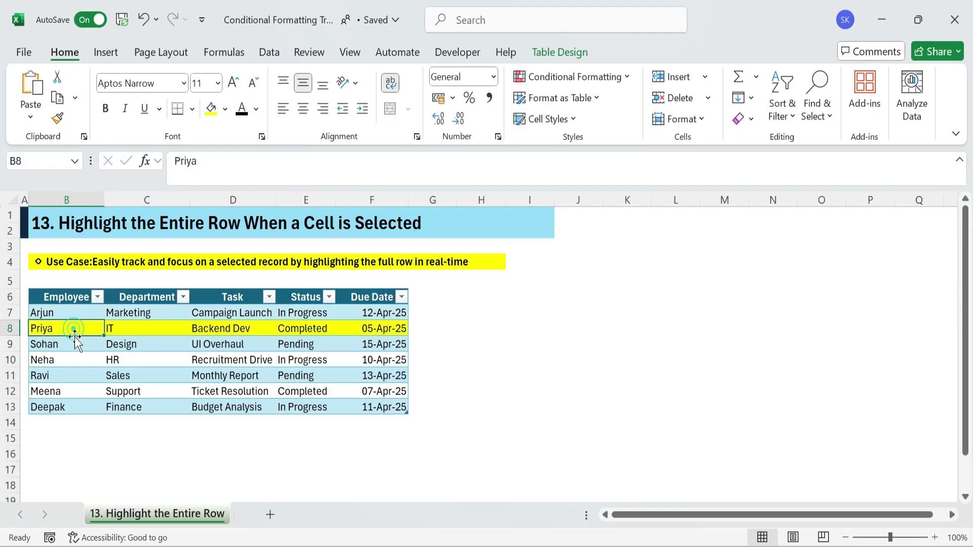
click(76, 376)
click(222, 375)
click(223, 344)
click(375, 391)
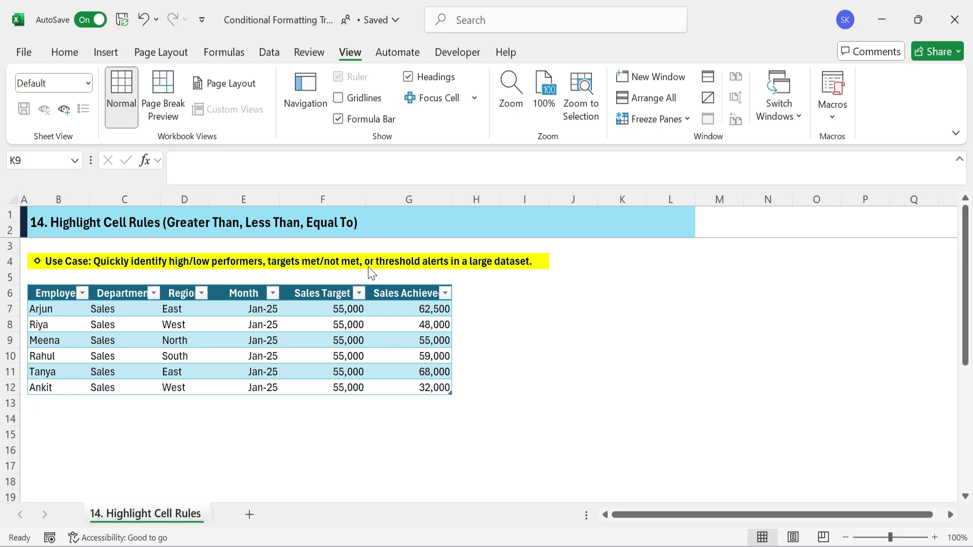
- Create a greater-than 55000 cell-value rule for sales figures G7:G12
click(495, 309)
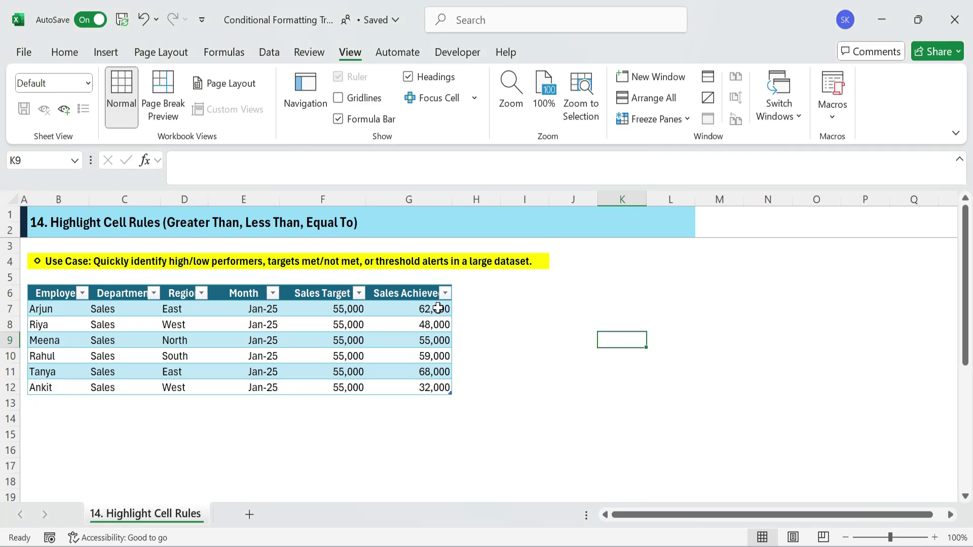
drag(438, 308, 434, 385)
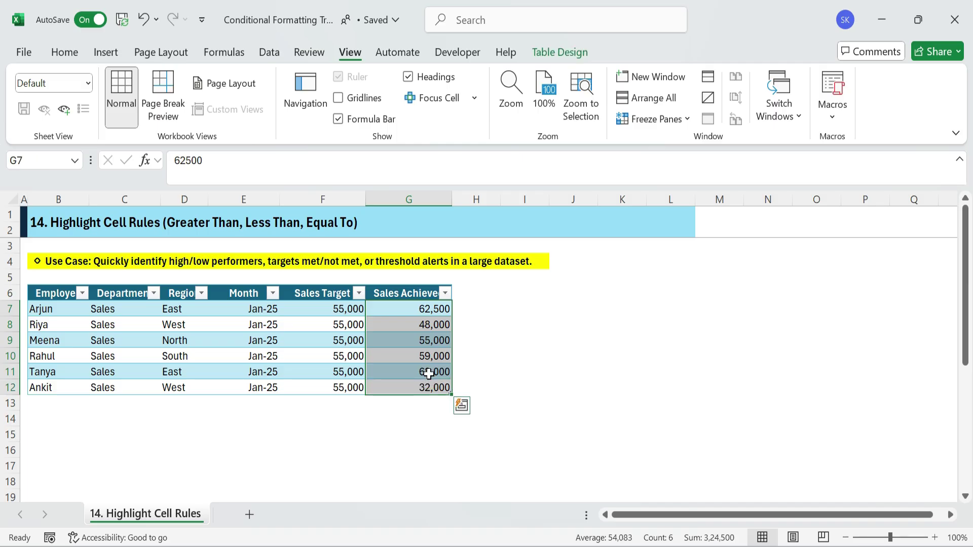
click(65, 52)
click(587, 79)
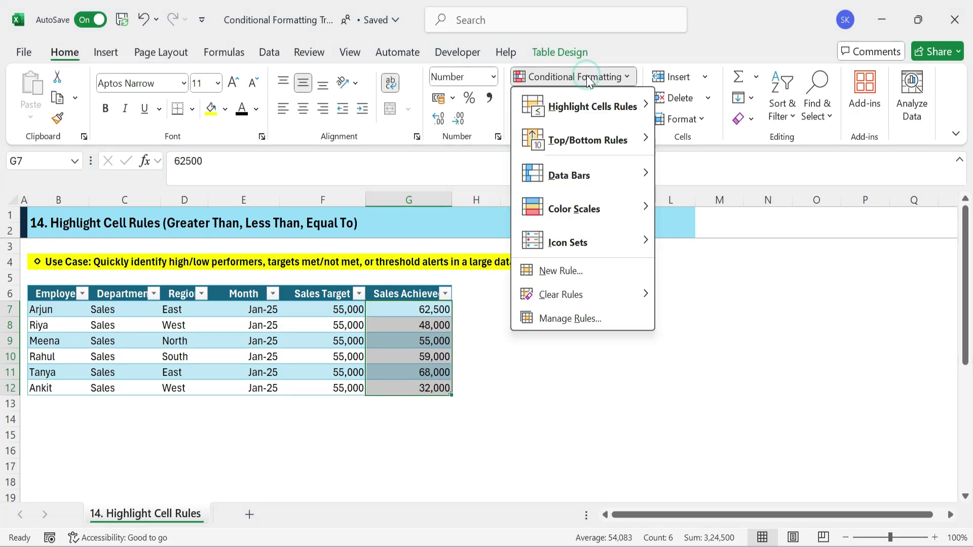
click(580, 274)
click(488, 80)
click(580, 227)
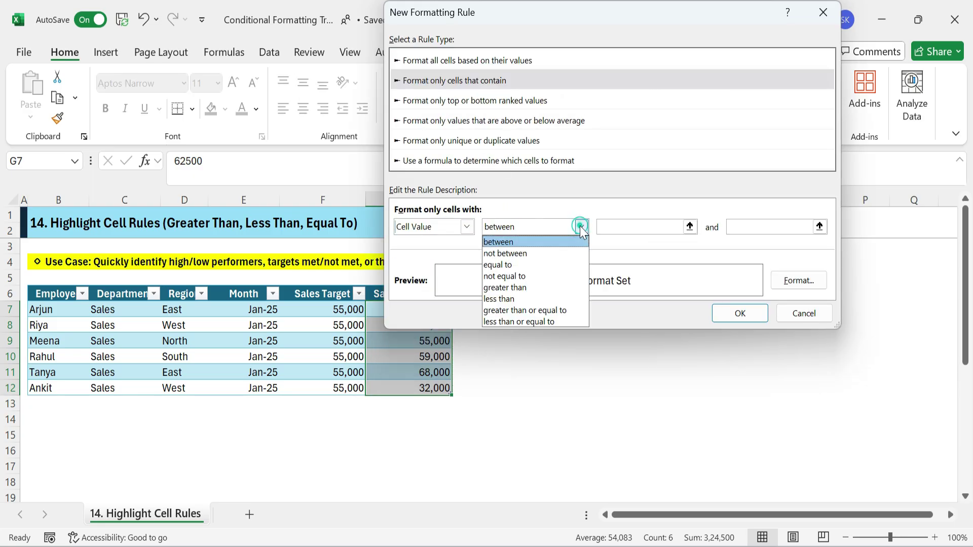
click(531, 286)
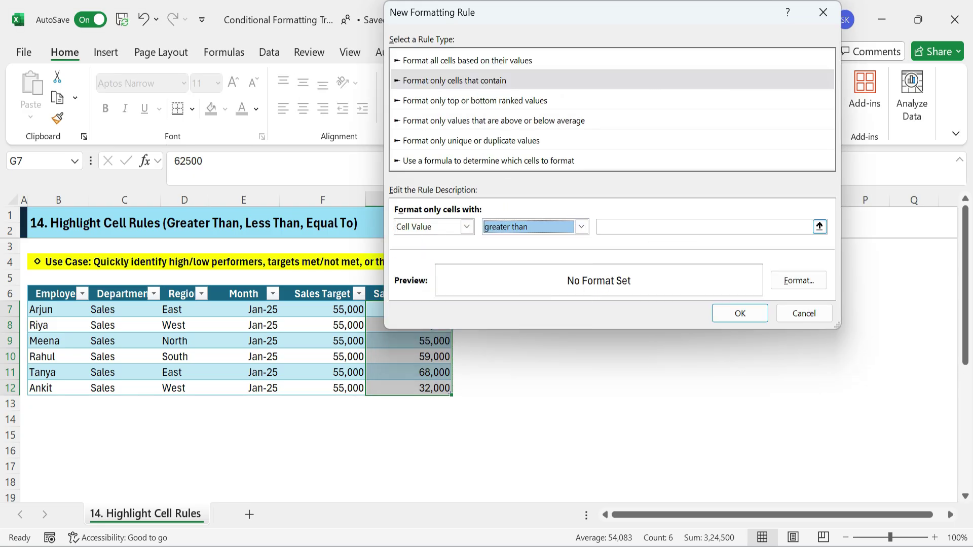
click(626, 226)
text(=55000)
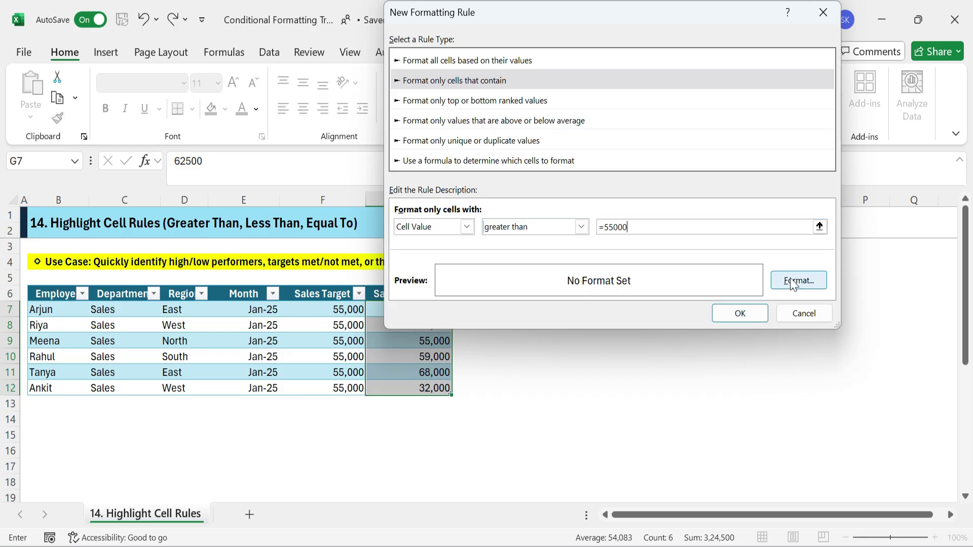
- Give the rule a brightened custom green fill and save it
click(798, 281)
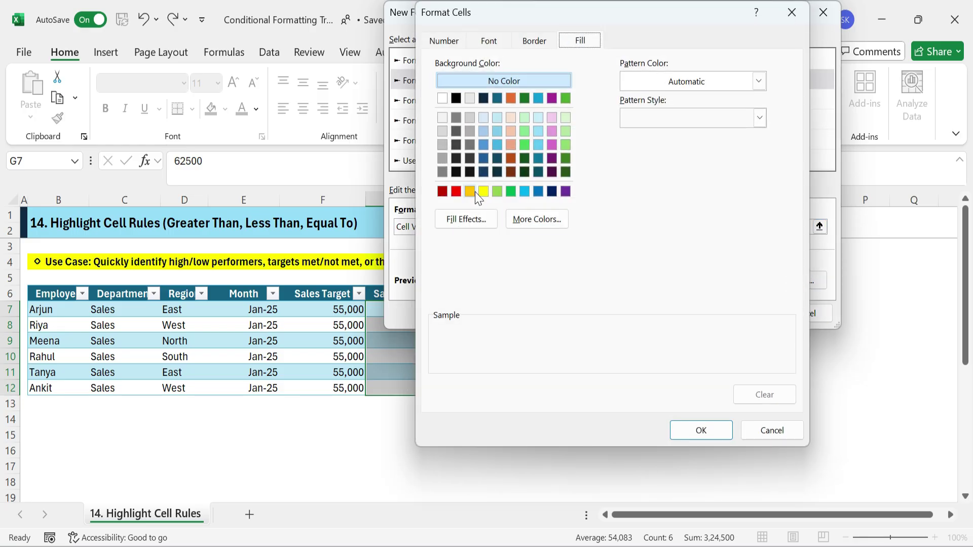
click(509, 193)
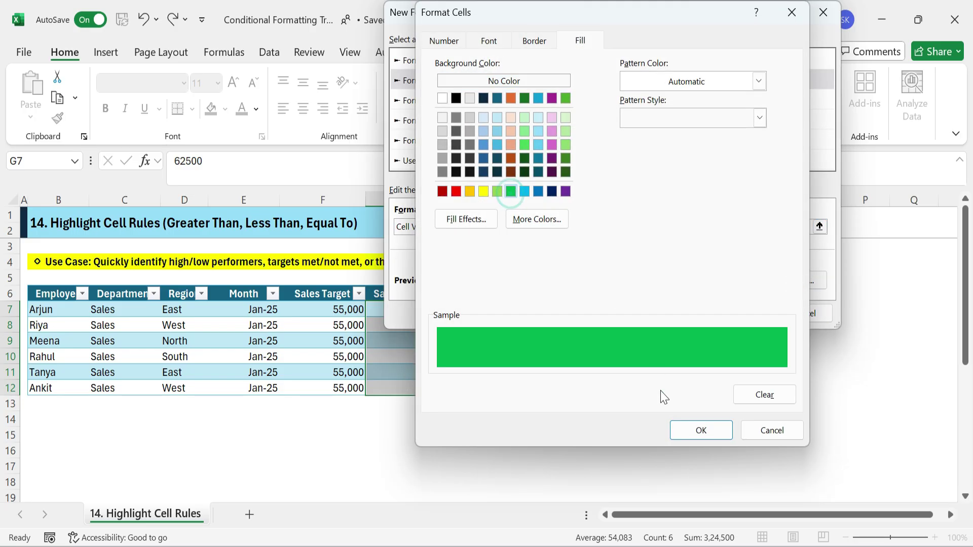
click(535, 229)
drag(637, 217, 637, 208)
key(Return)
click(702, 428)
click(744, 317)
- Duplicate the above-55,000 rule and make the copy less than 55,000 with a red fill
click(597, 105)
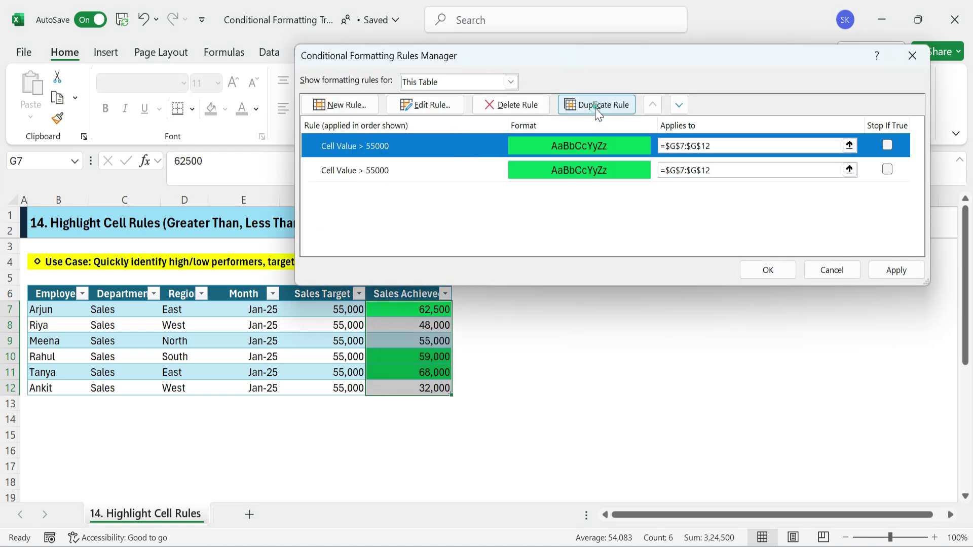
click(429, 106)
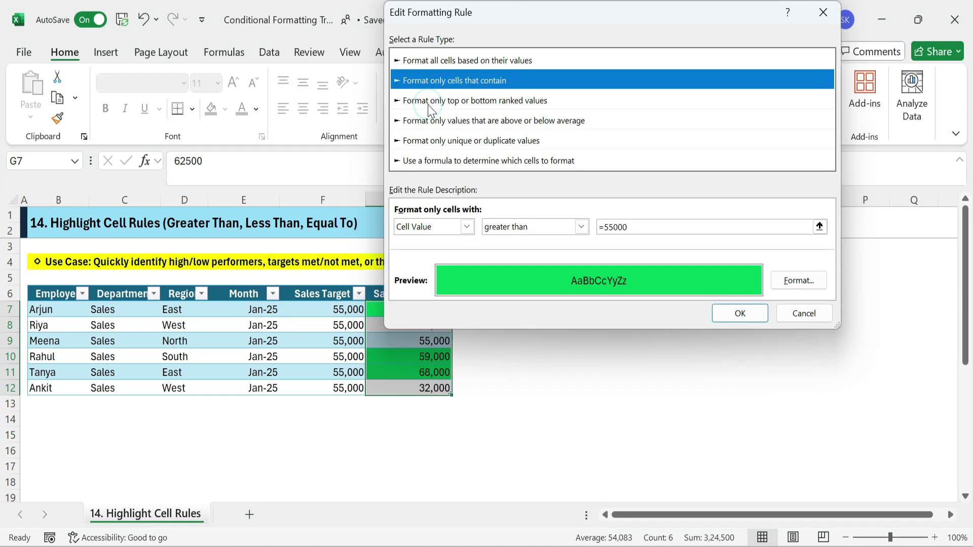
click(581, 226)
click(548, 298)
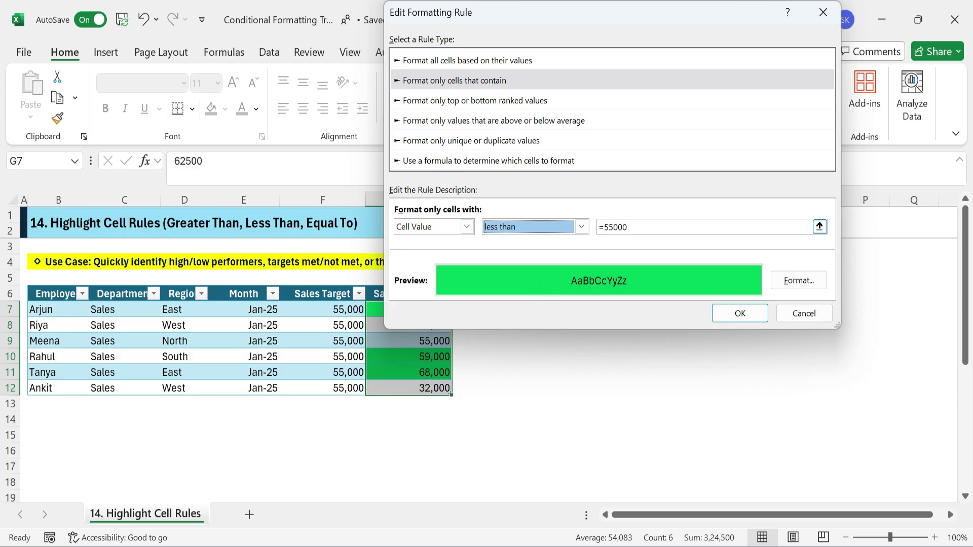
click(800, 280)
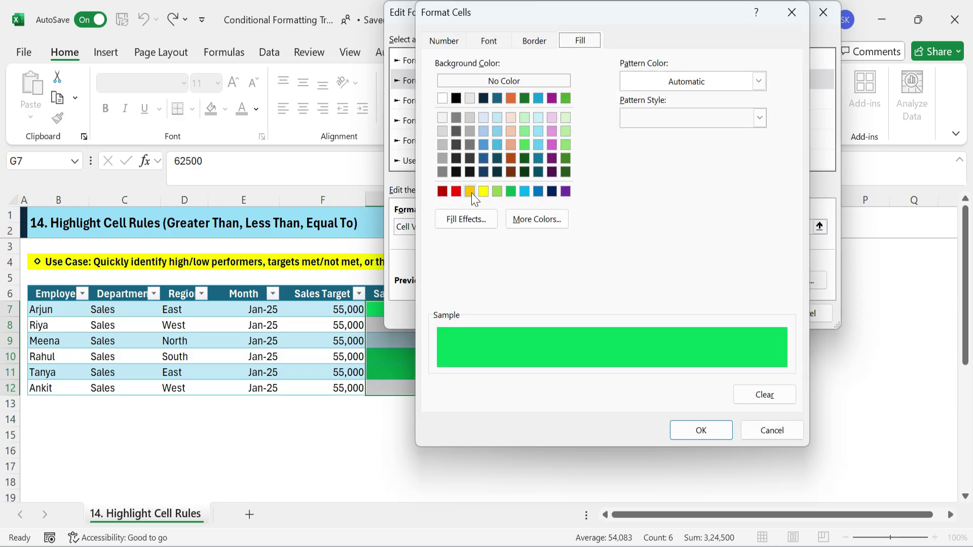
click(456, 191)
click(538, 219)
click(575, 46)
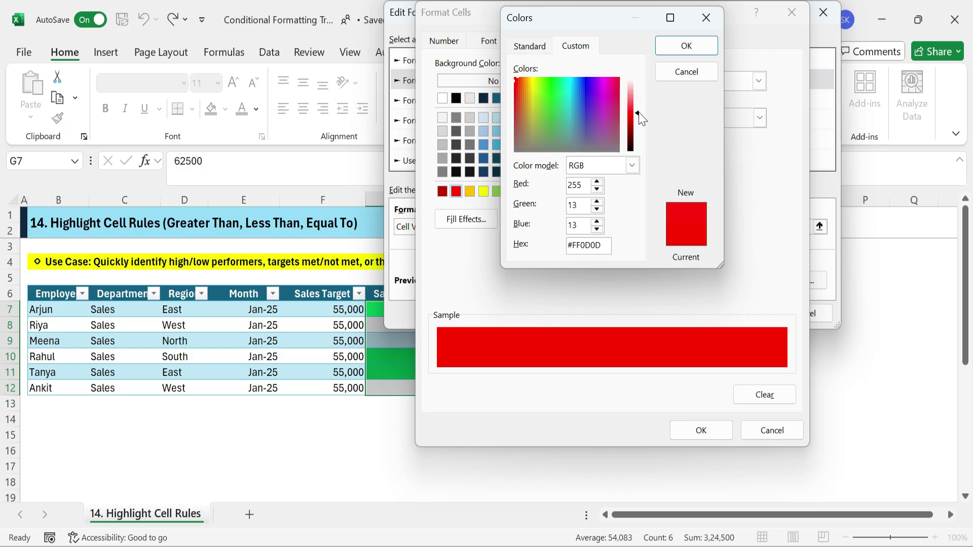
click(686, 45)
click(701, 431)
click(743, 314)
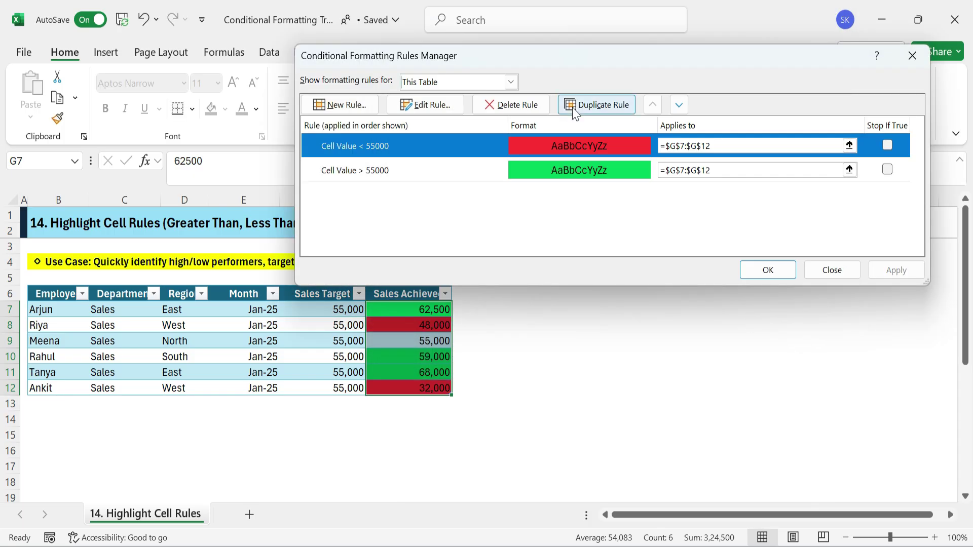
- Add an equal-to-55,000 rule with a gold fill
double_click(441, 145)
click(540, 228)
click(524, 265)
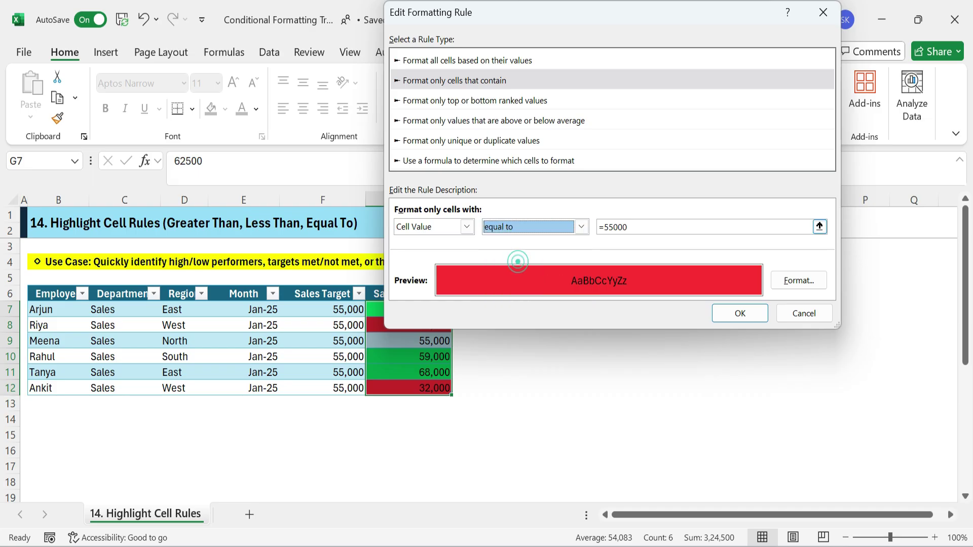
click(805, 284)
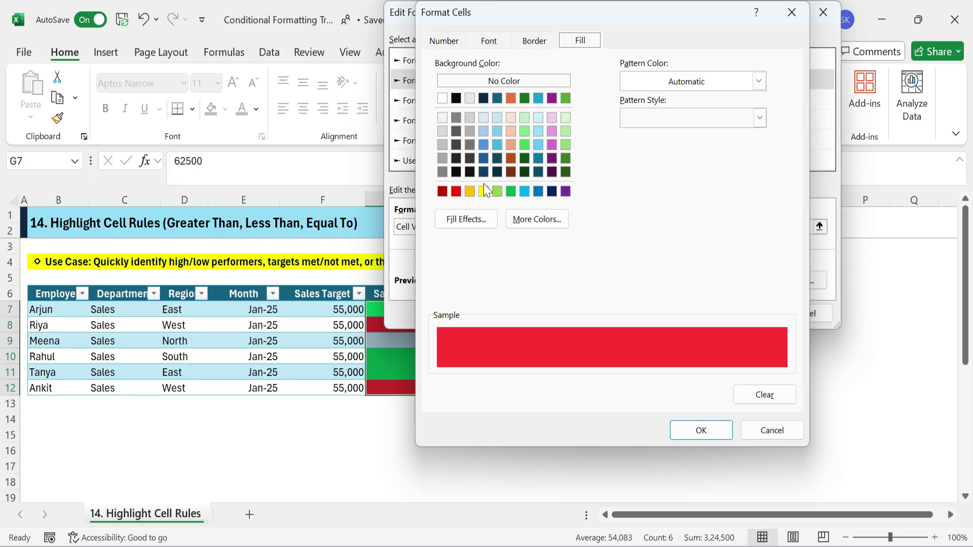
click(470, 191)
click(535, 215)
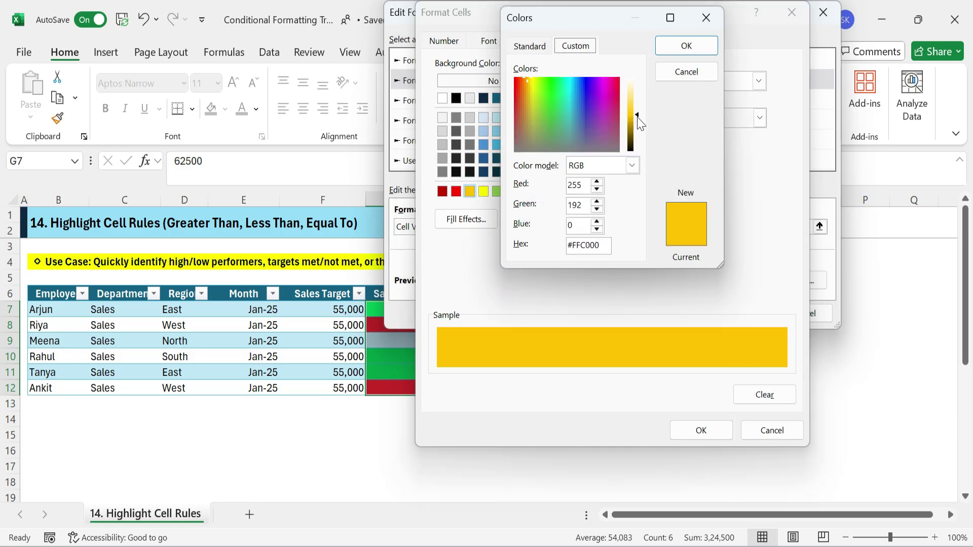
click(700, 46)
click(702, 430)
click(739, 312)
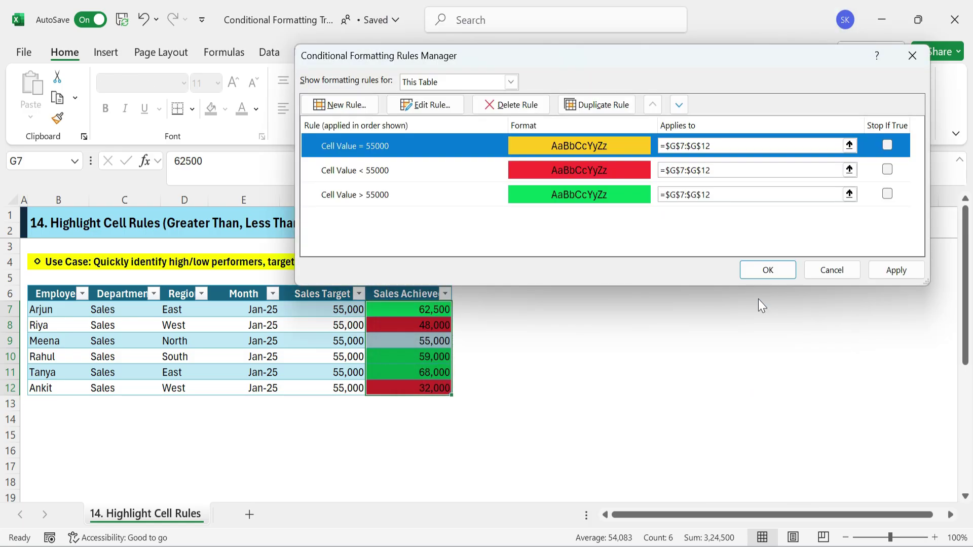
- Apply the rules and select the second table's Sales Achieved cells F25:F30
click(764, 270)
scroll(355, 459, down, 2)
scroll(355, 459, down, 4)
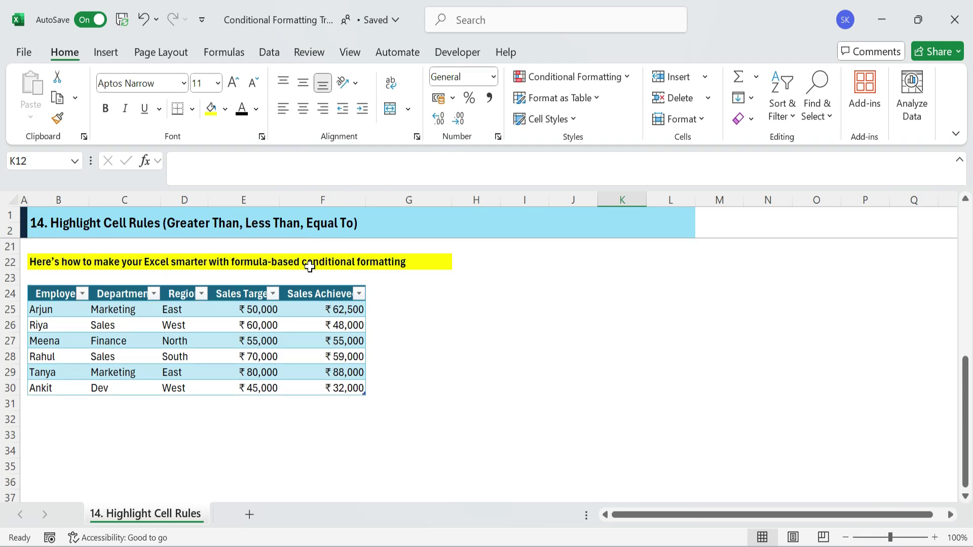
click(236, 261)
click(460, 295)
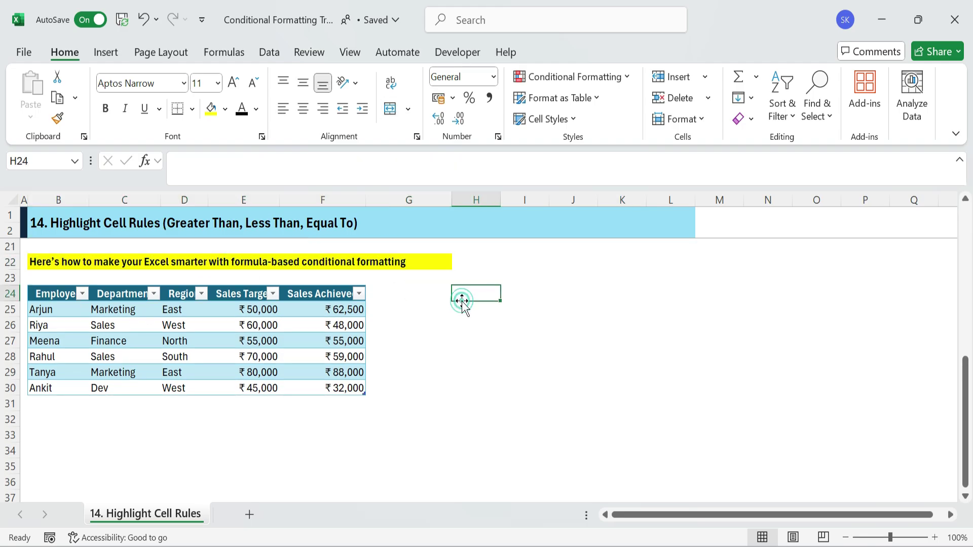
drag(350, 310, 337, 386)
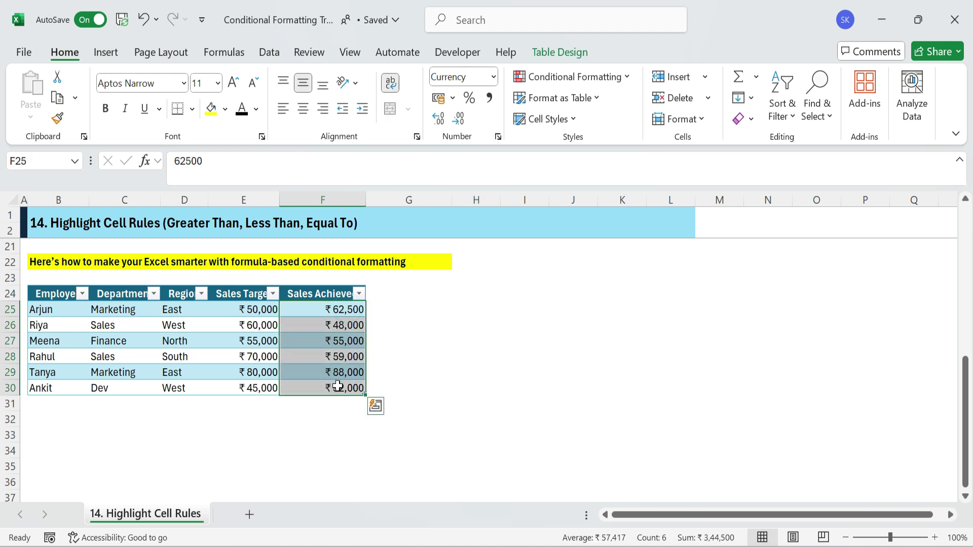
- Start a new formula rule =$F25<$E25 comparing each sale to its target
click(570, 77)
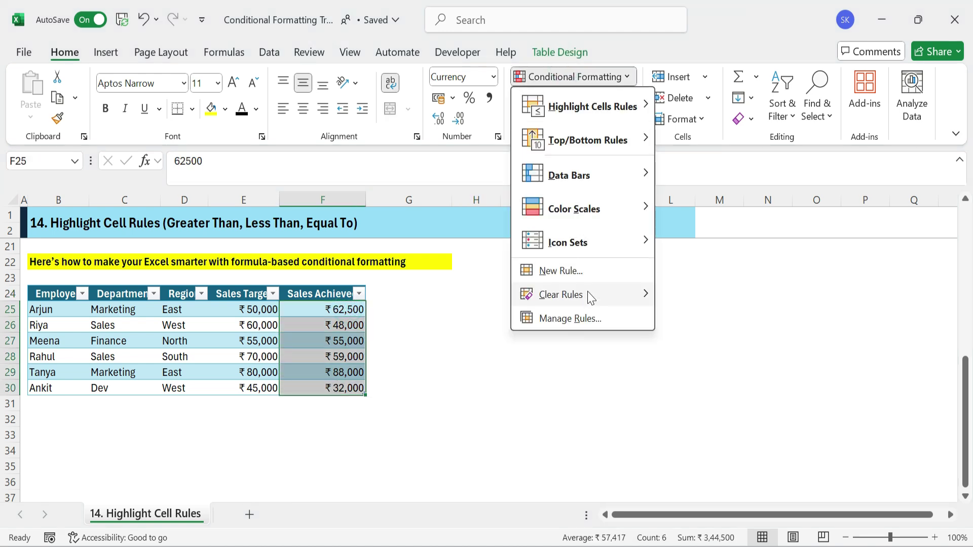
click(566, 270)
click(486, 161)
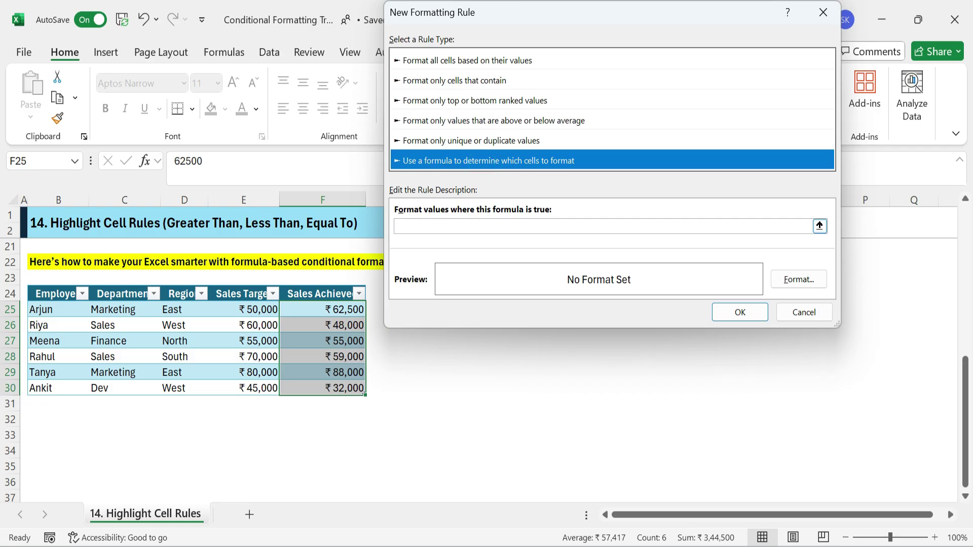
click(808, 226)
text(=)
click(334, 309)
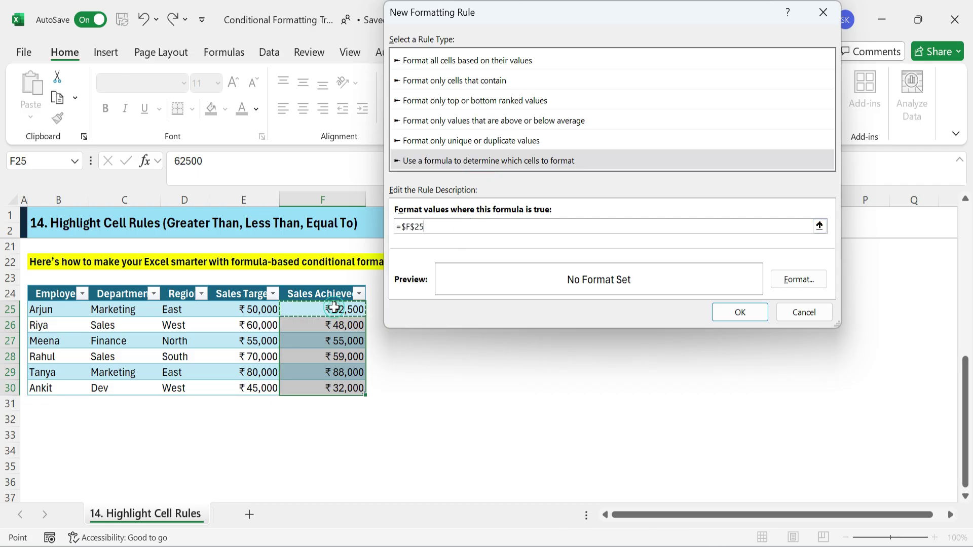
key(F4)
key(F4)
text(<)
click(432, 226)
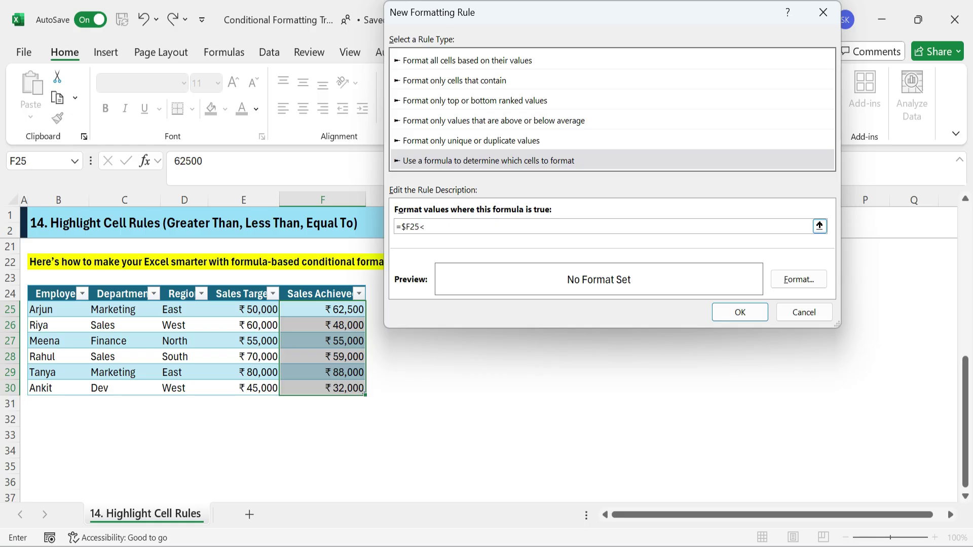
click(271, 309)
click(436, 226)
key(F4)
key(F4)
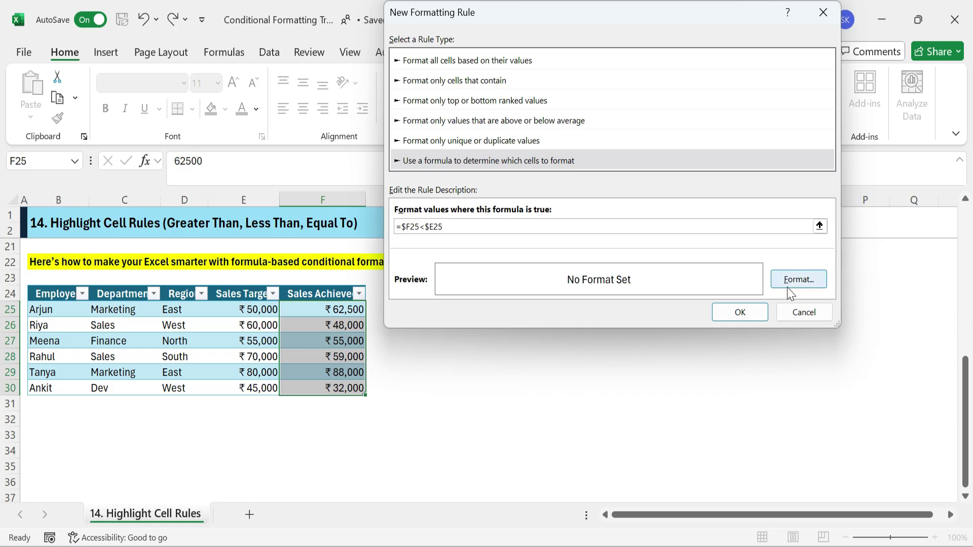
- Give the below-target rule a red fill and create it
click(791, 280)
click(510, 192)
click(455, 191)
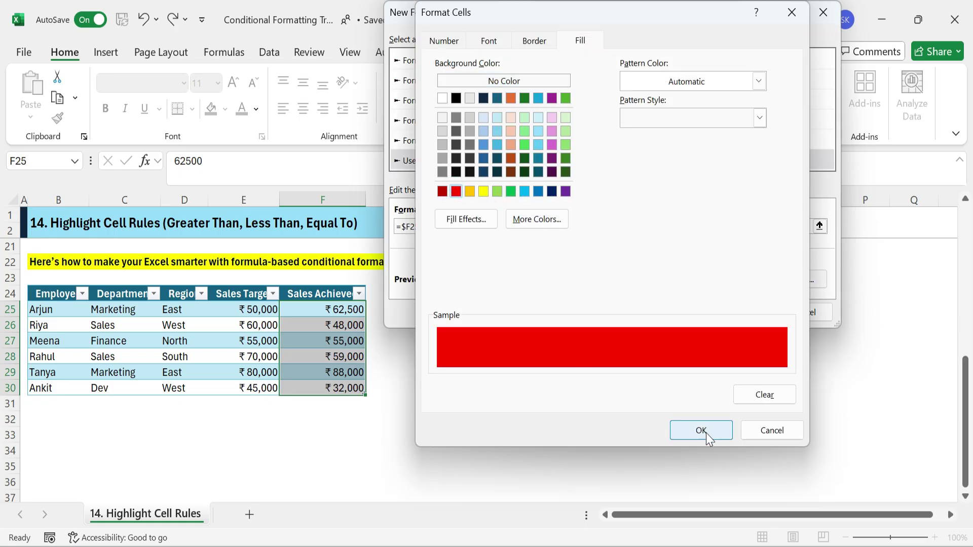
click(705, 431)
click(739, 310)
click(574, 309)
- Duplicate the rule as =$F25>$E25 with a green fill and apply both rules
drag(335, 309, 330, 390)
click(575, 77)
click(588, 320)
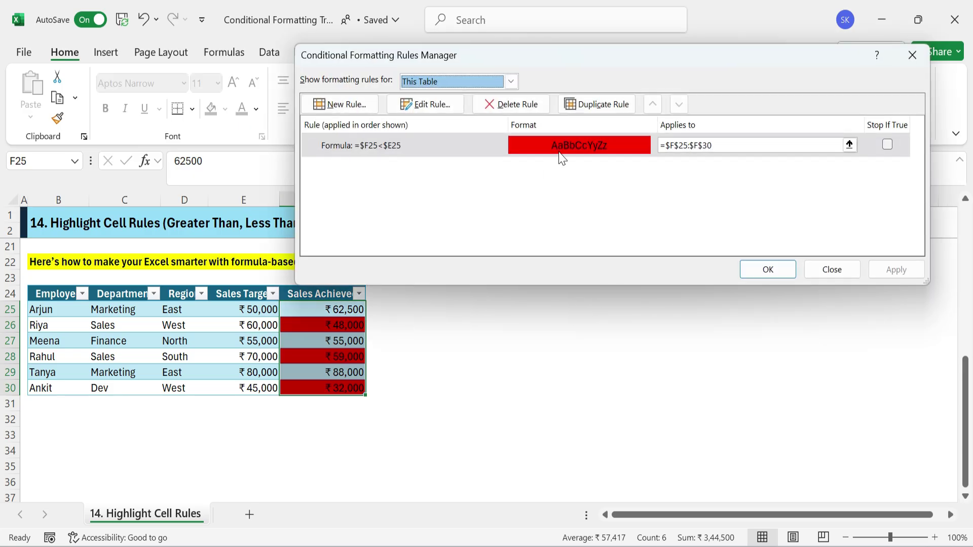
click(608, 105)
click(426, 104)
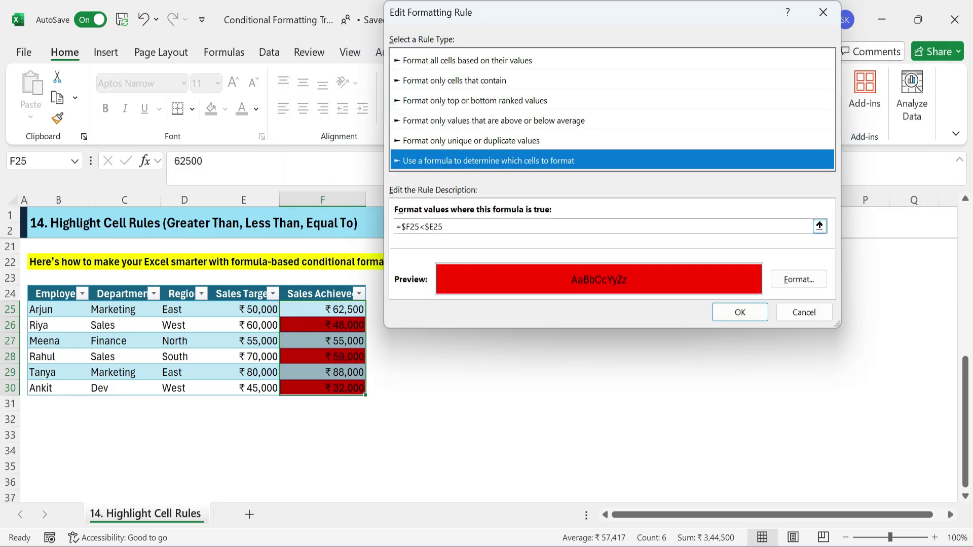
click(421, 227)
key(BackSpace)
text(>)
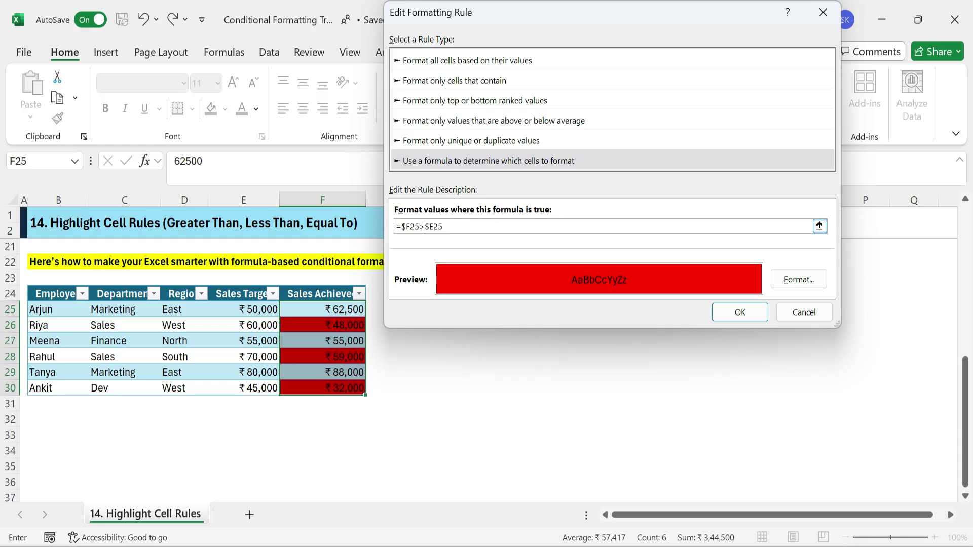
click(799, 280)
click(511, 191)
click(701, 430)
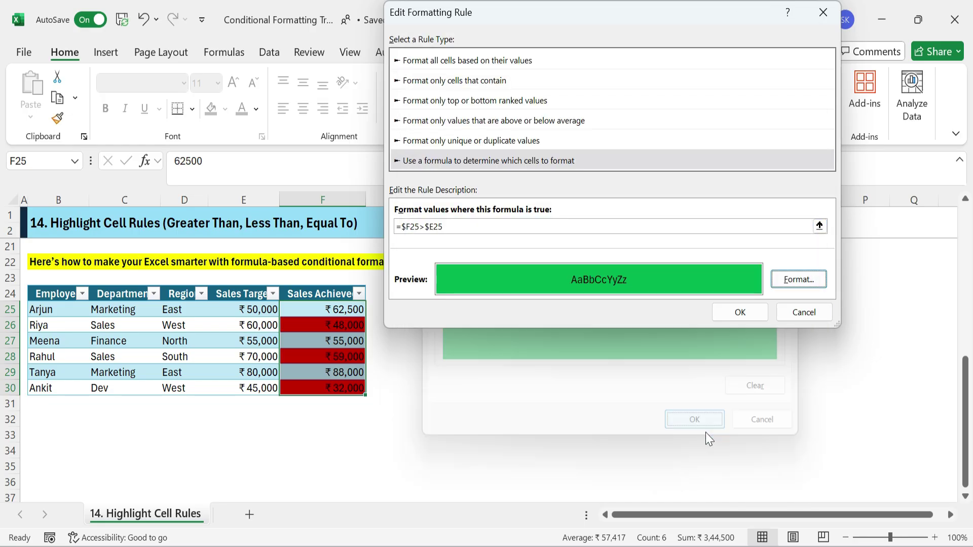
click(744, 305)
click(763, 275)
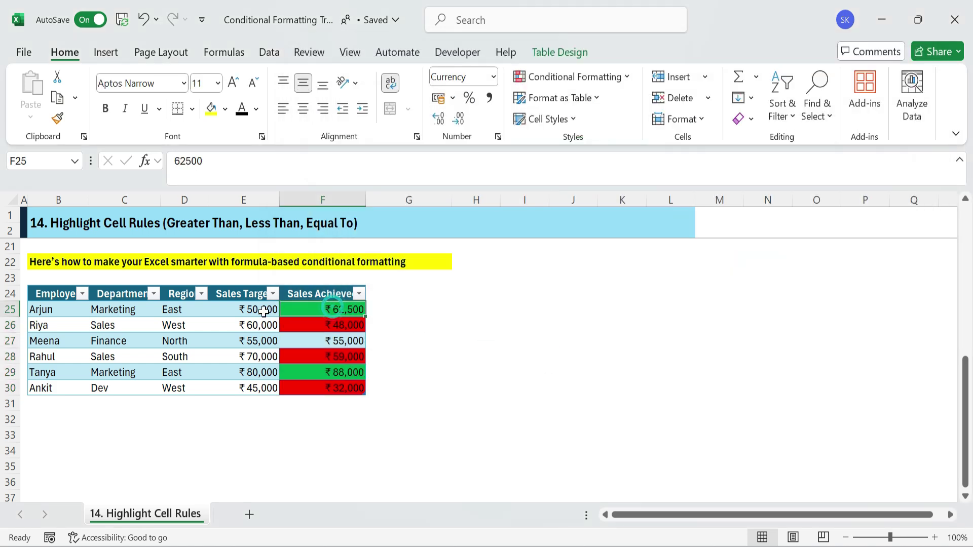
click(259, 309)
- Duplicate the green above-target rule and change its formula to =$F25=$E25
click(259, 372)
click(428, 382)
drag(344, 309, 341, 388)
click(567, 76)
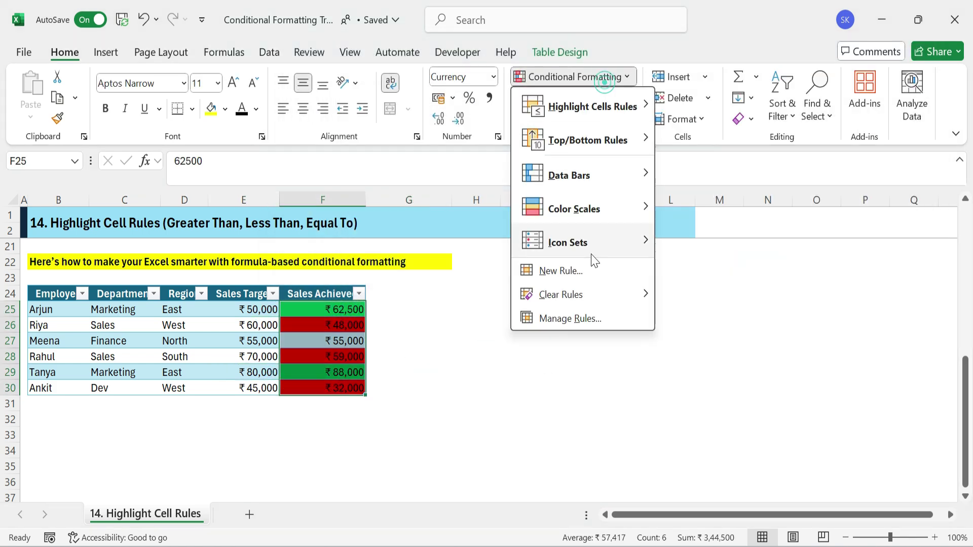
click(562, 317)
click(437, 146)
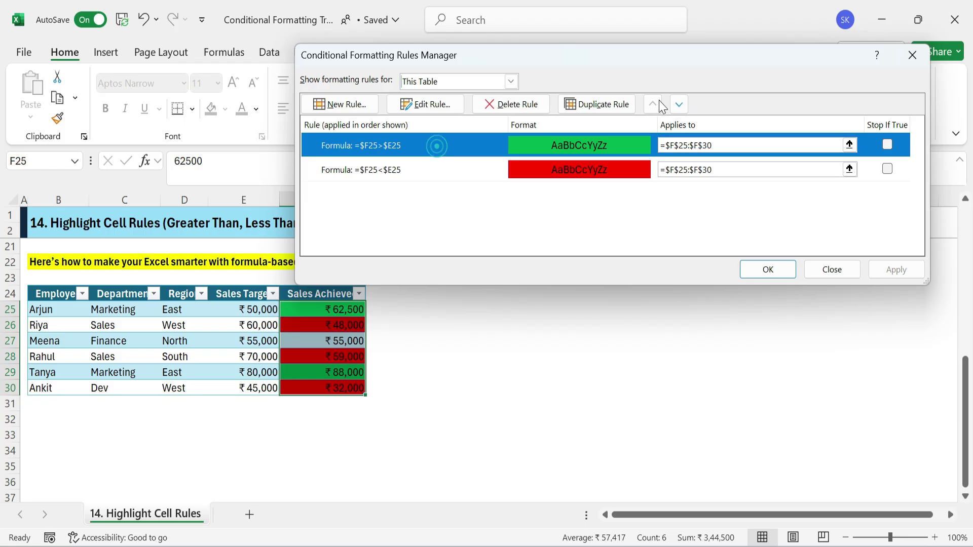
click(597, 104)
click(435, 108)
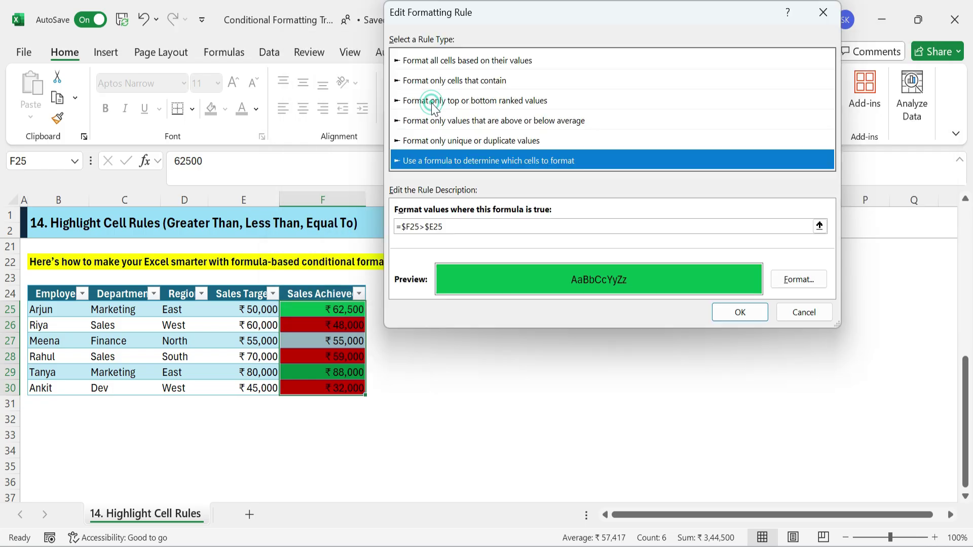
click(421, 227)
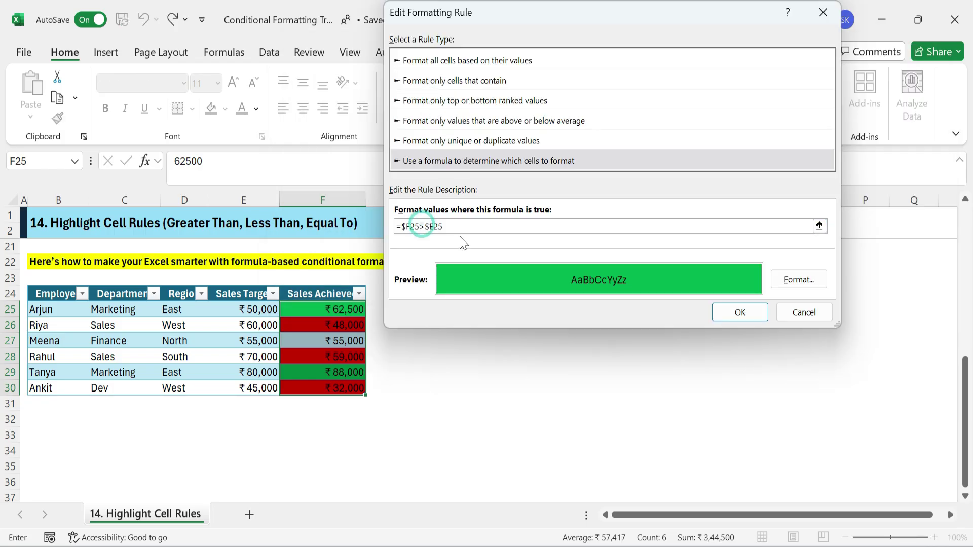
key(BackSpace)
text(=)
- Give the equal-to-target rule a gold fill and apply the rules
click(800, 280)
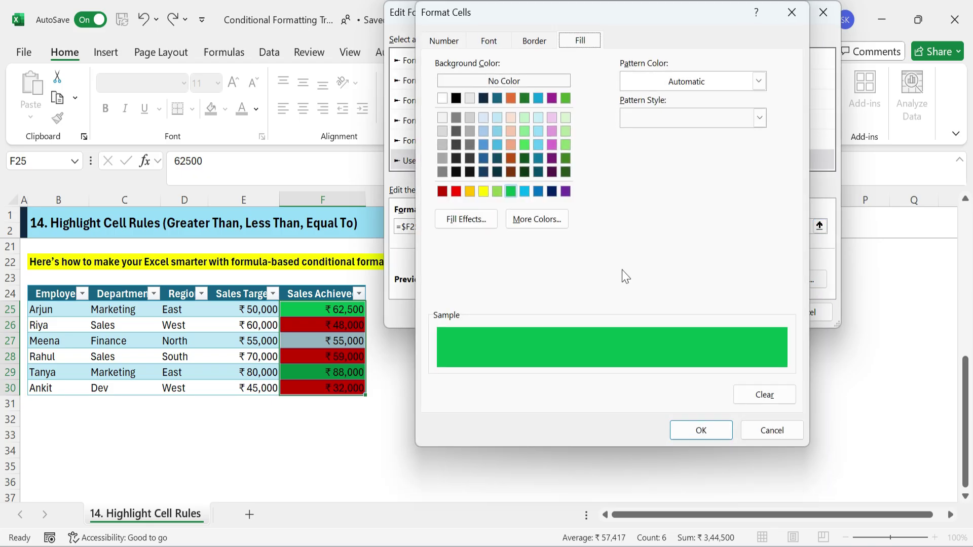
click(469, 192)
click(717, 432)
click(740, 312)
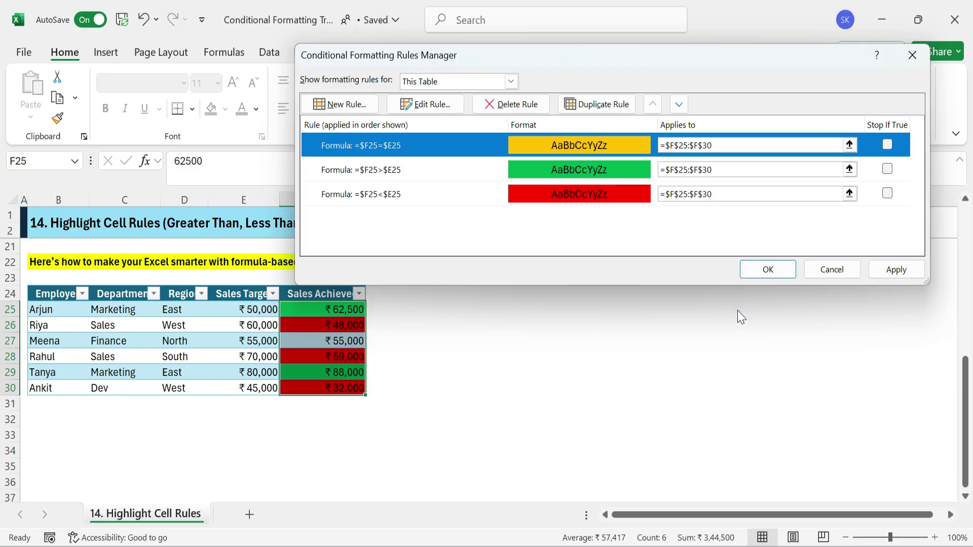
click(765, 270)
click(606, 342)
drag(282, 341, 439, 356)
click(482, 356)
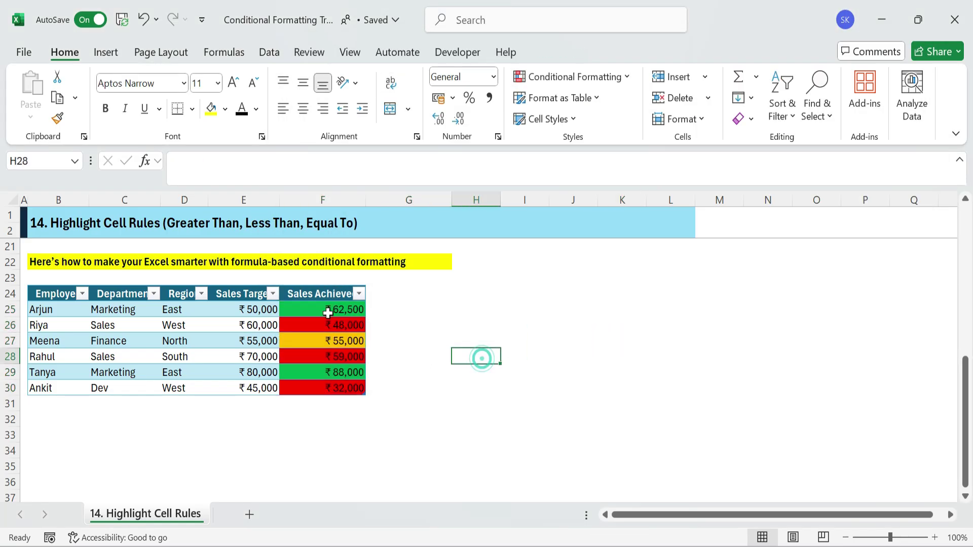
- Begin a REPT formula in Progress Bar cell F7
click(437, 422)
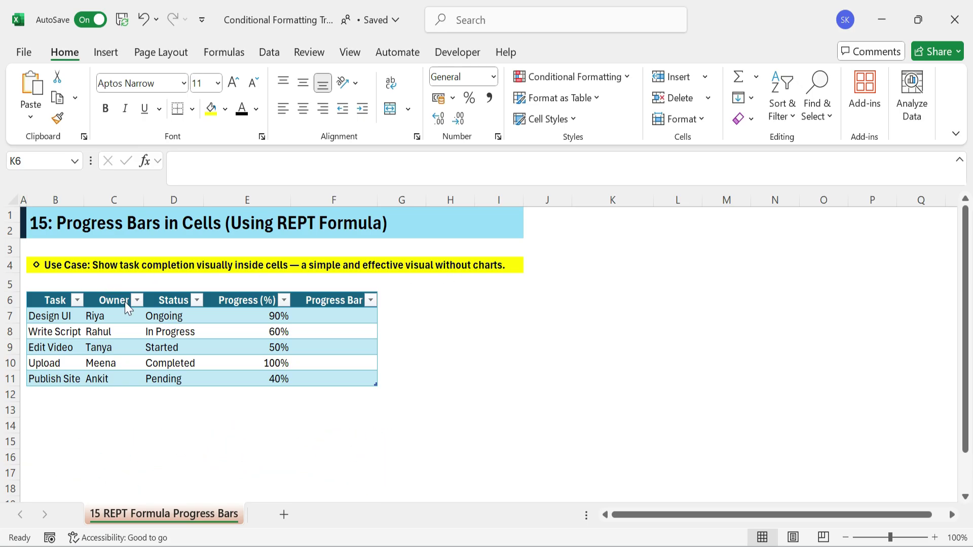
drag(49, 292, 378, 384)
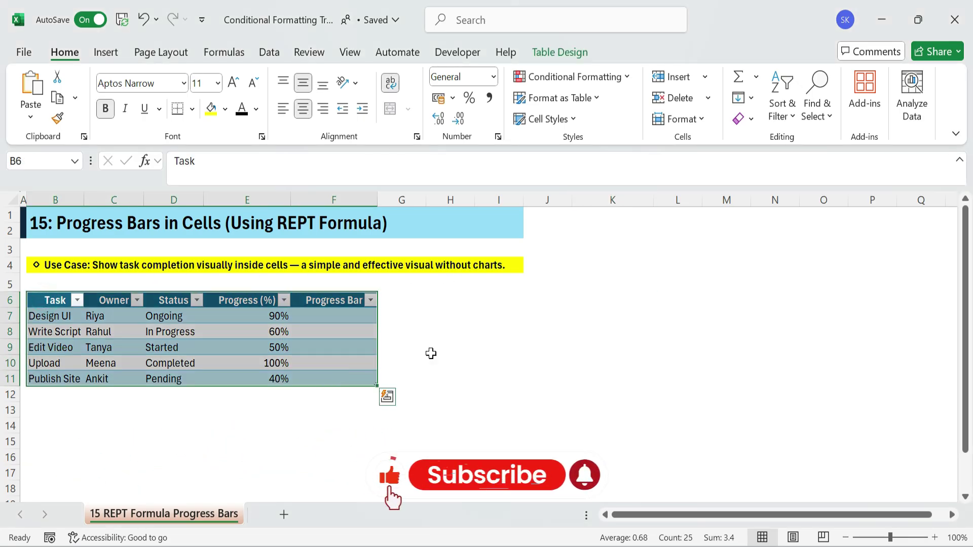
drag(343, 316, 327, 381)
click(352, 317)
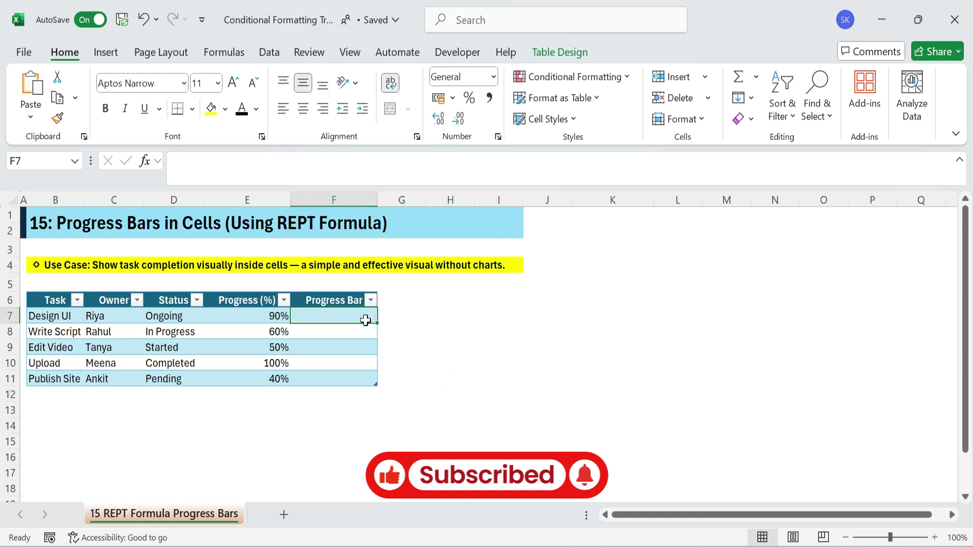
text(=re)
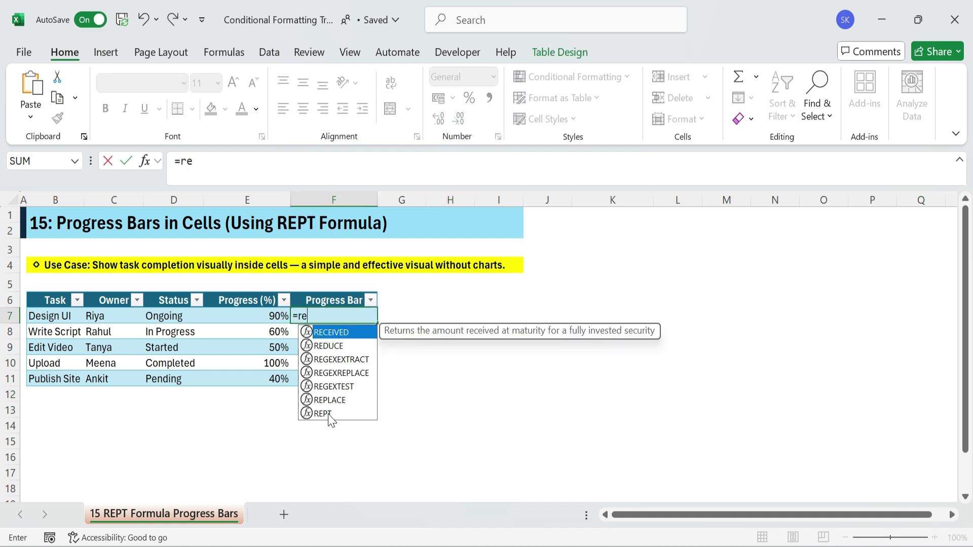
double_click(327, 414)
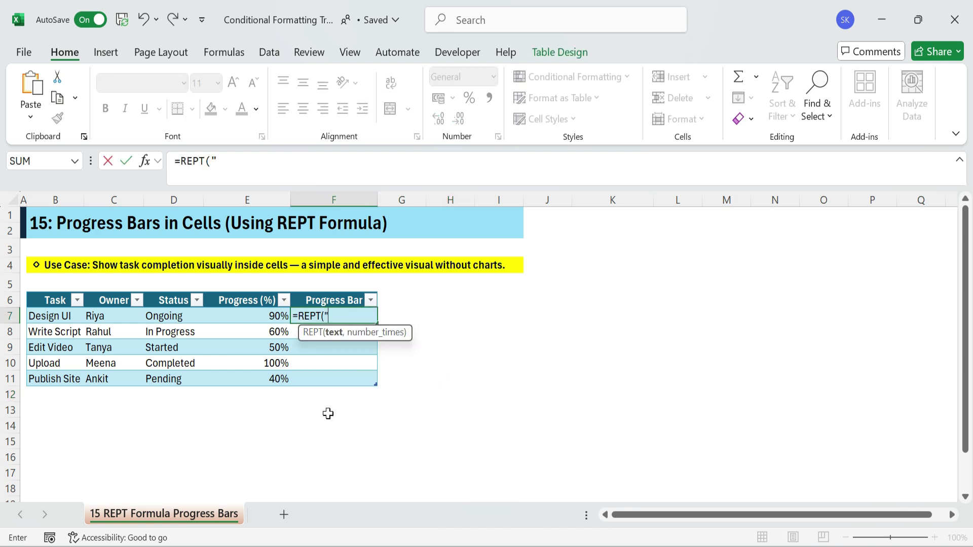
- Finish =REPT("█",ROUND(E7*10,0)) using the Full Block symbol, then select F7:F11
click(106, 52)
click(909, 94)
click(941, 163)
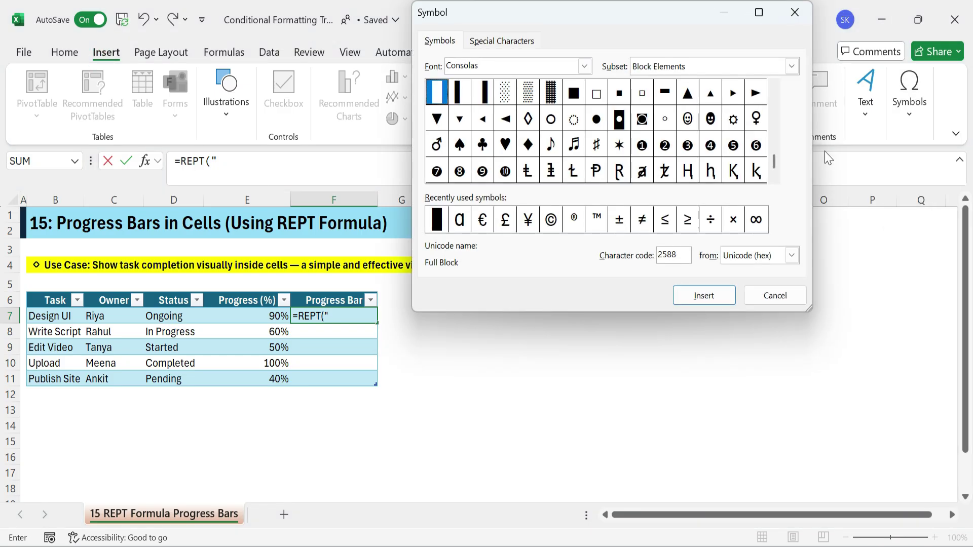
click(438, 221)
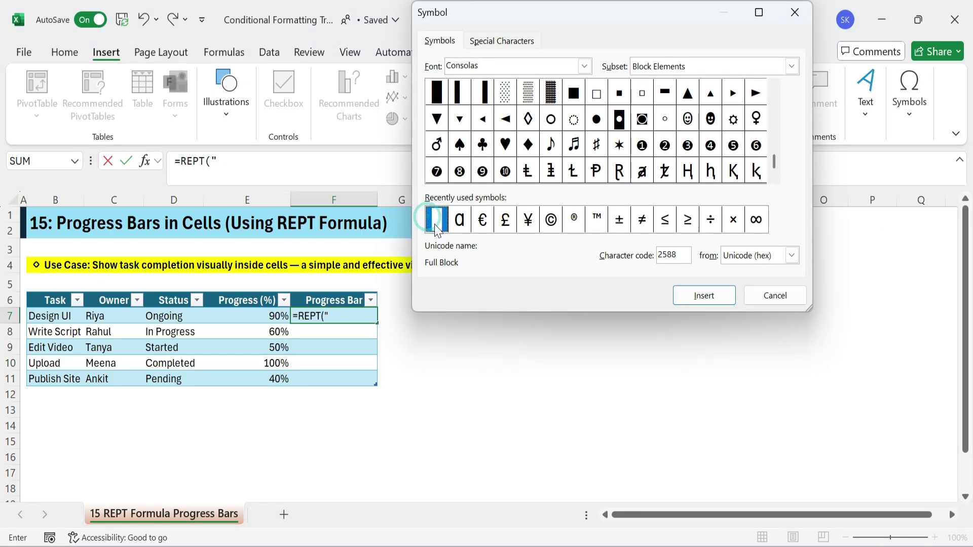
click(710, 298)
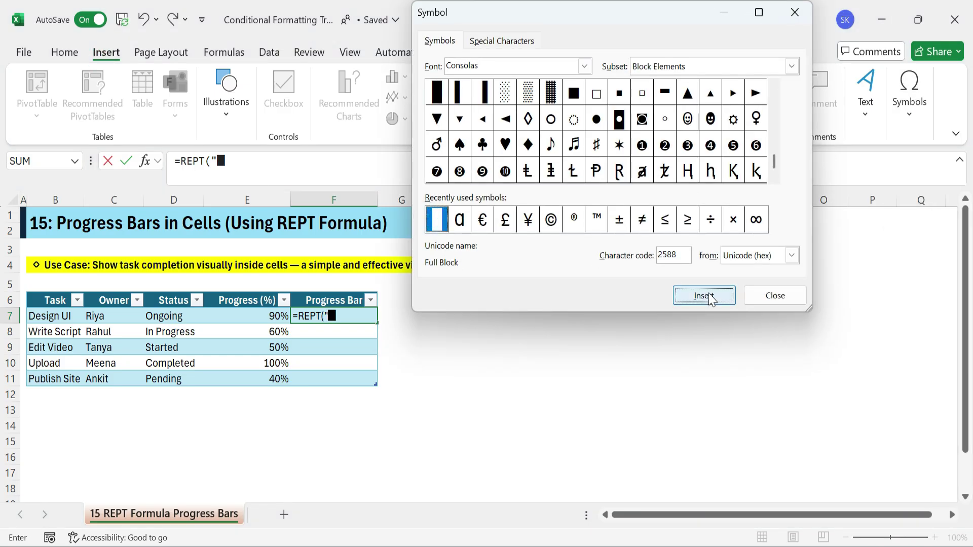
click(775, 295)
text(",ROUND()
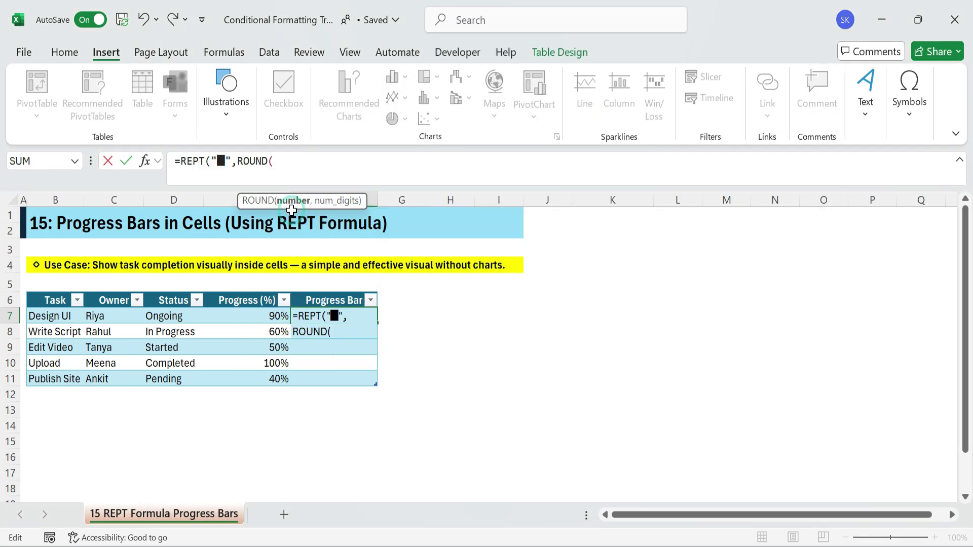
text(E7)
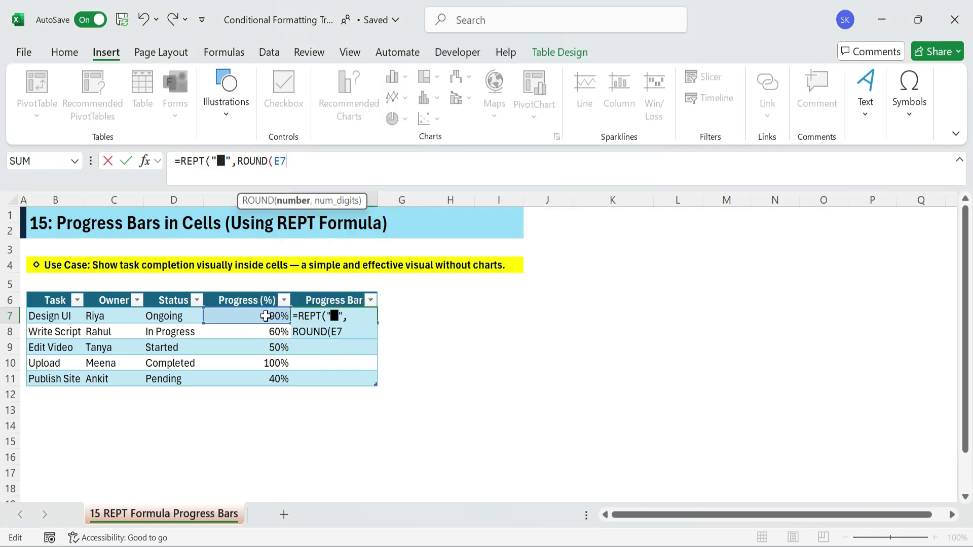
text(*10,0))
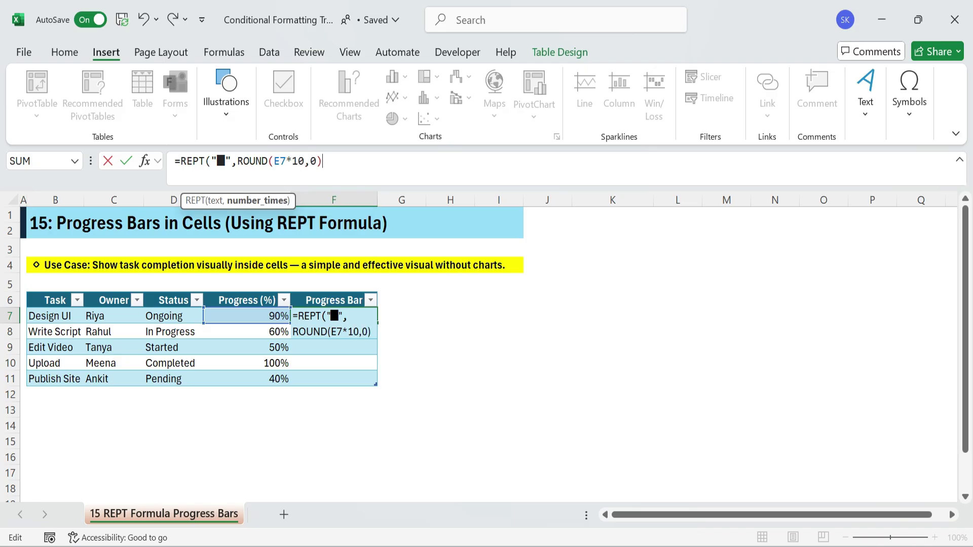
text())
key(Return)
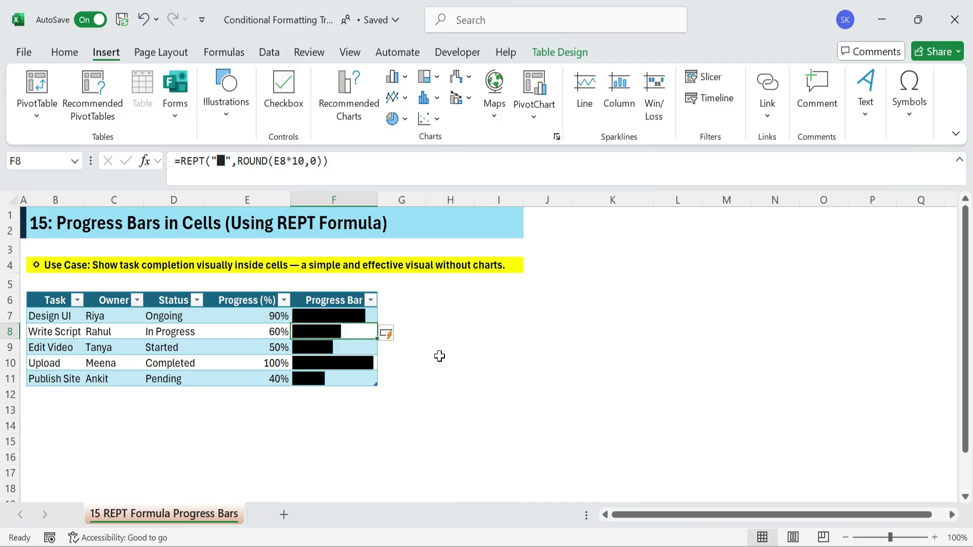
click(440, 357)
click(370, 317)
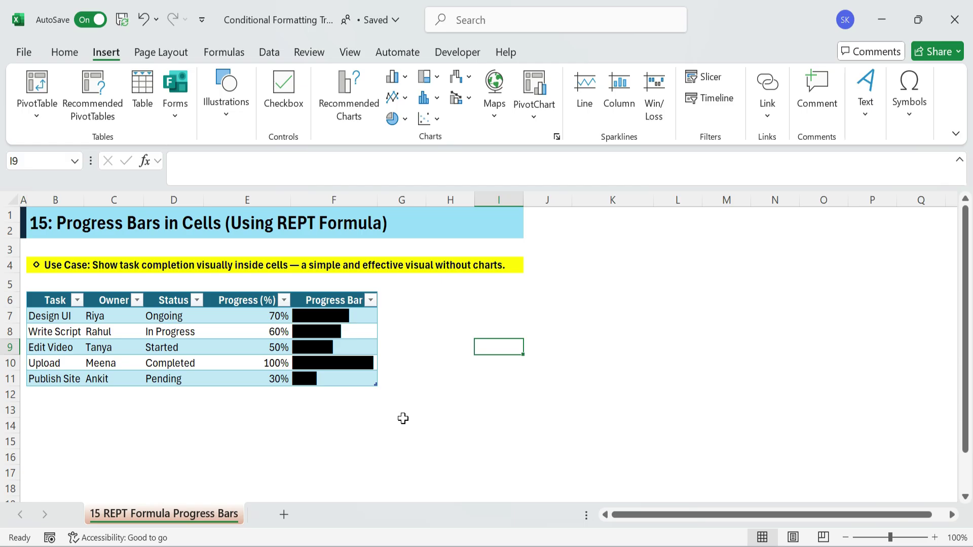
drag(368, 316, 367, 380)
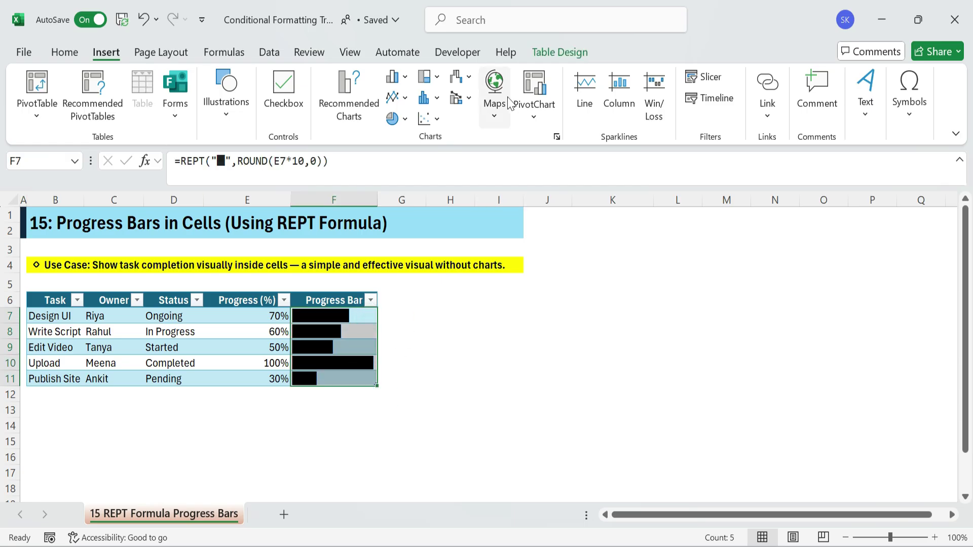
- Start a new formula rule on the progress bars with condition =$E7>=80%
click(65, 52)
click(562, 77)
click(551, 267)
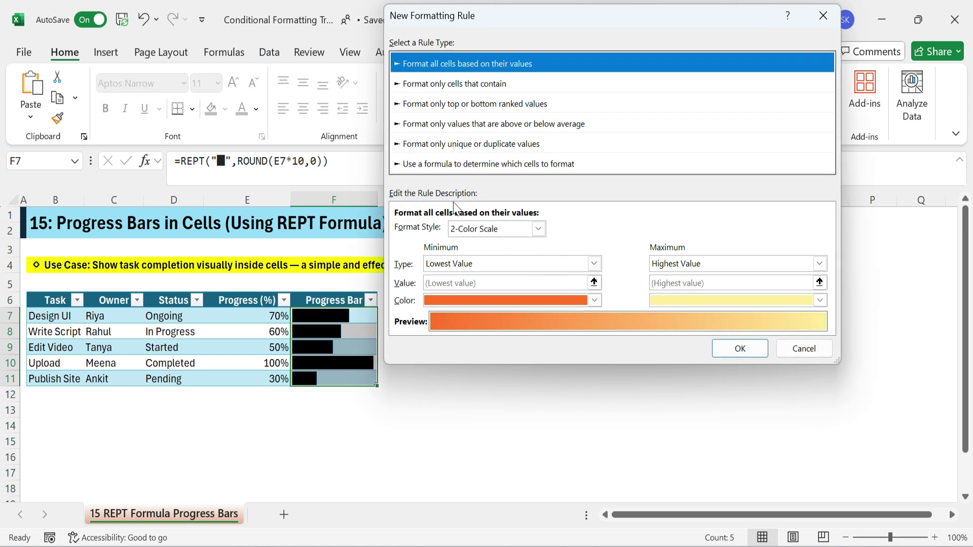
click(428, 163)
click(439, 228)
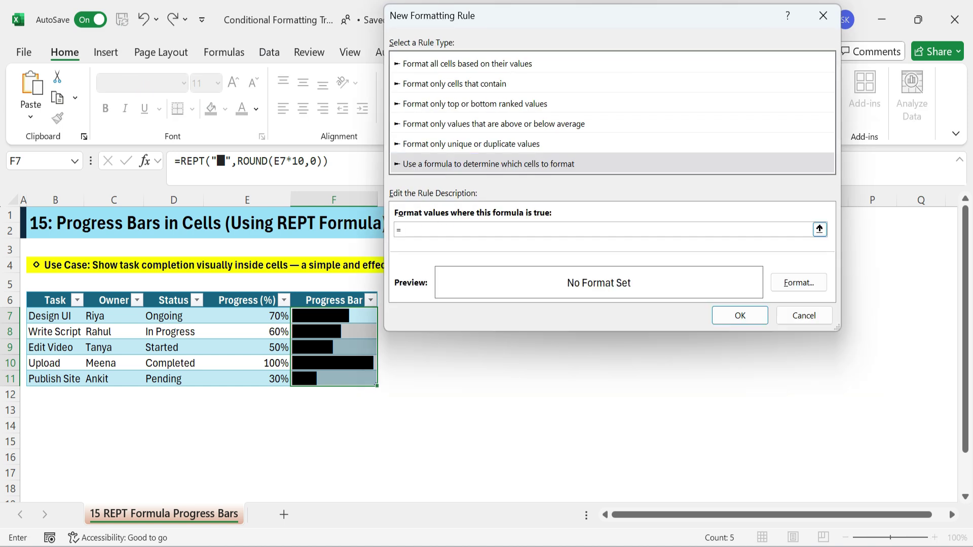
click(260, 314)
key(Left)
key(BackSpace)
- Give the 80%-or-more rule a green font
click(798, 282)
click(489, 40)
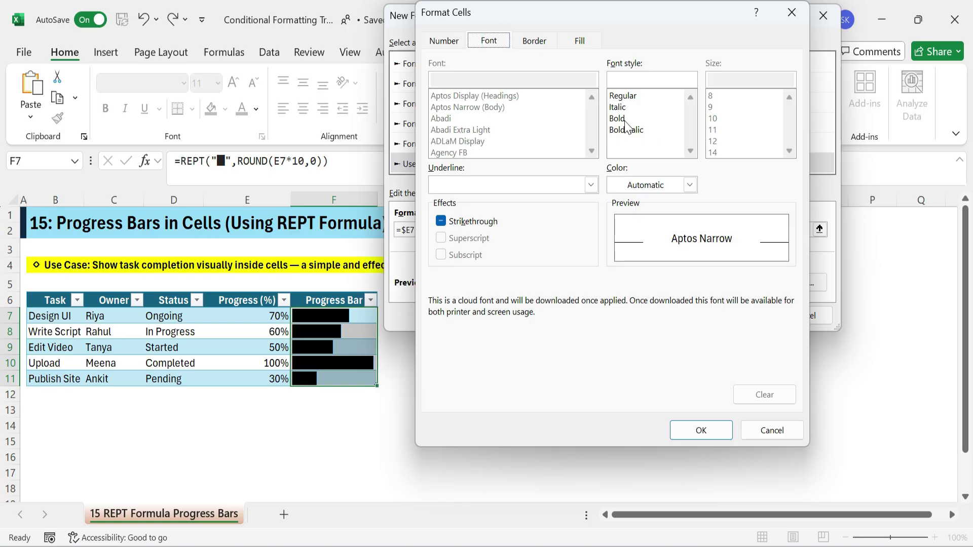
click(651, 184)
click(719, 416)
click(718, 431)
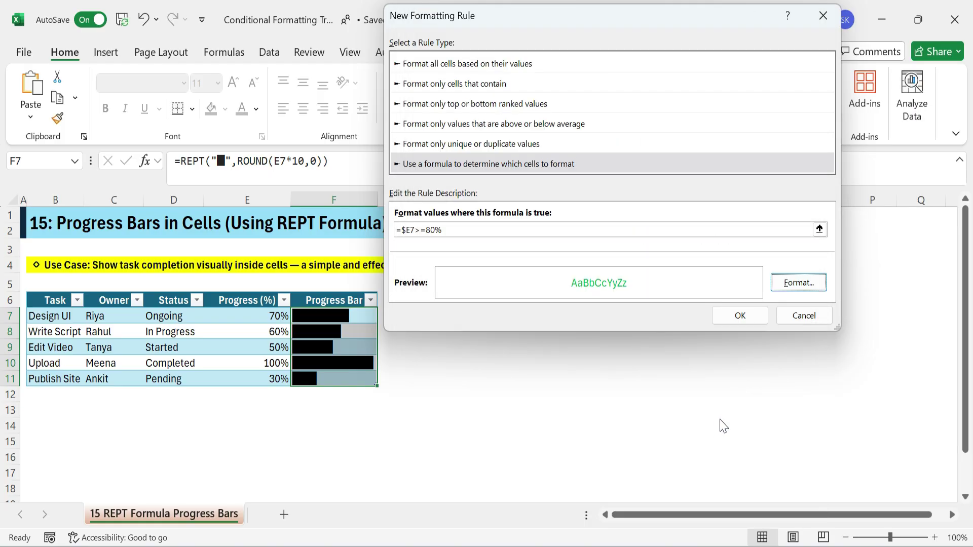
click(740, 316)
- Duplicate the rule as =$E7<50% with a red font and apply both rules
click(388, 361)
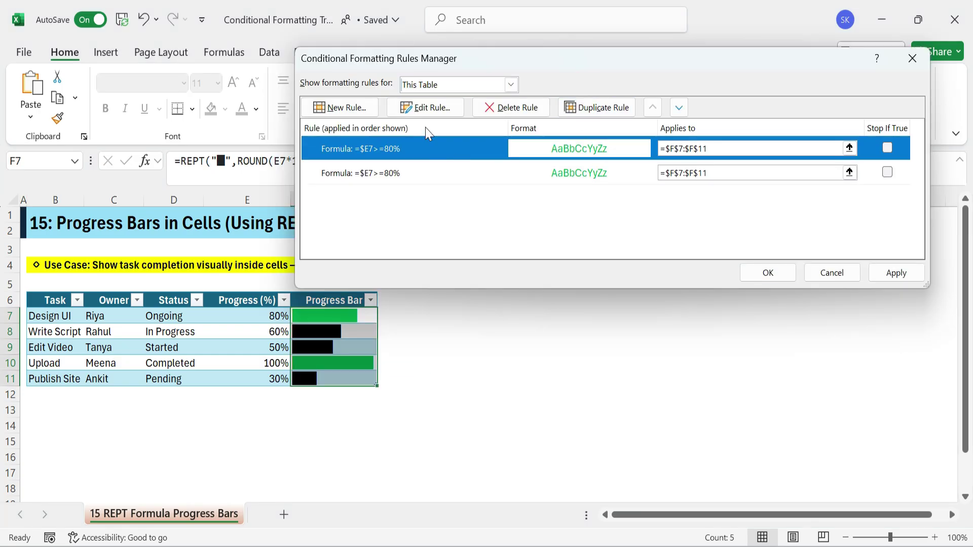
click(426, 107)
click(420, 230)
key(BackSpace)
key(BackSpace)
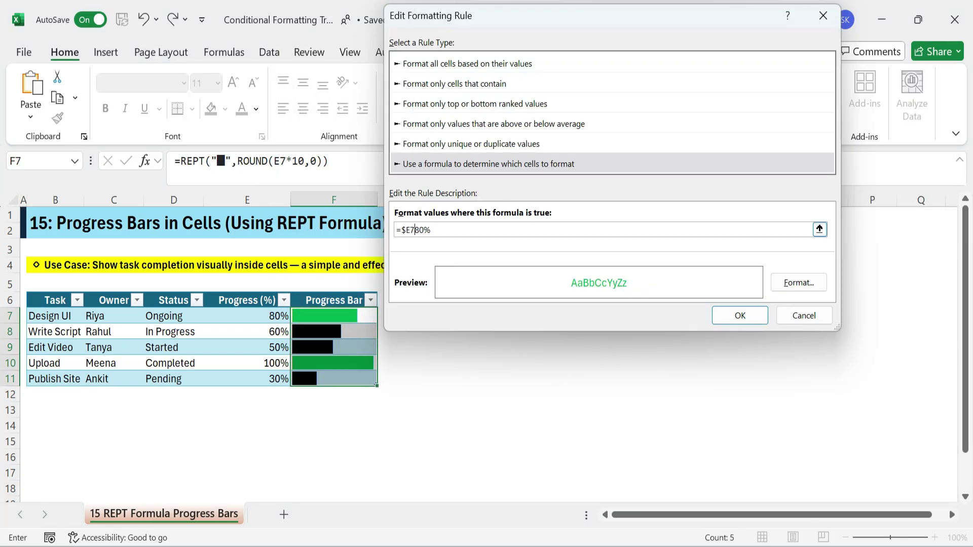
click(799, 282)
click(689, 184)
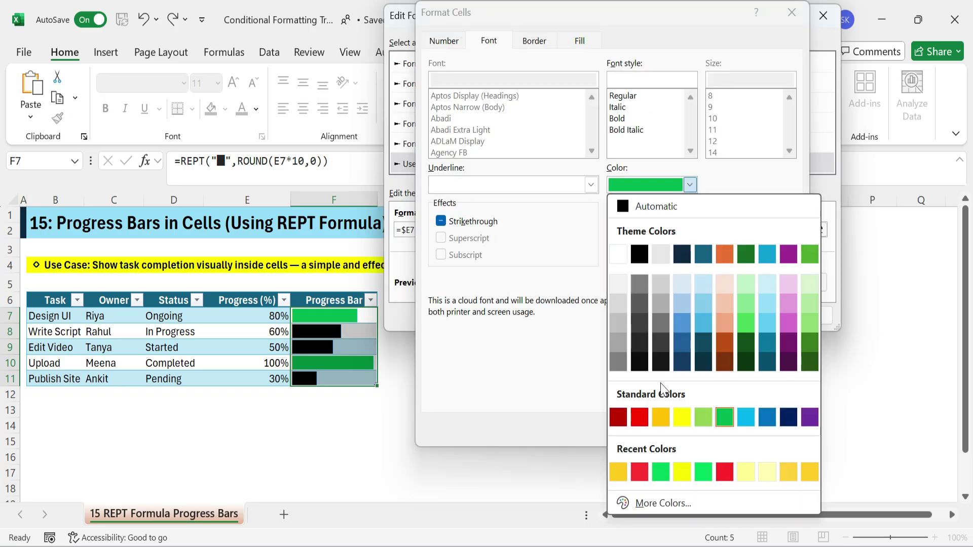
click(642, 421)
click(702, 434)
click(745, 317)
click(768, 274)
click(318, 380)
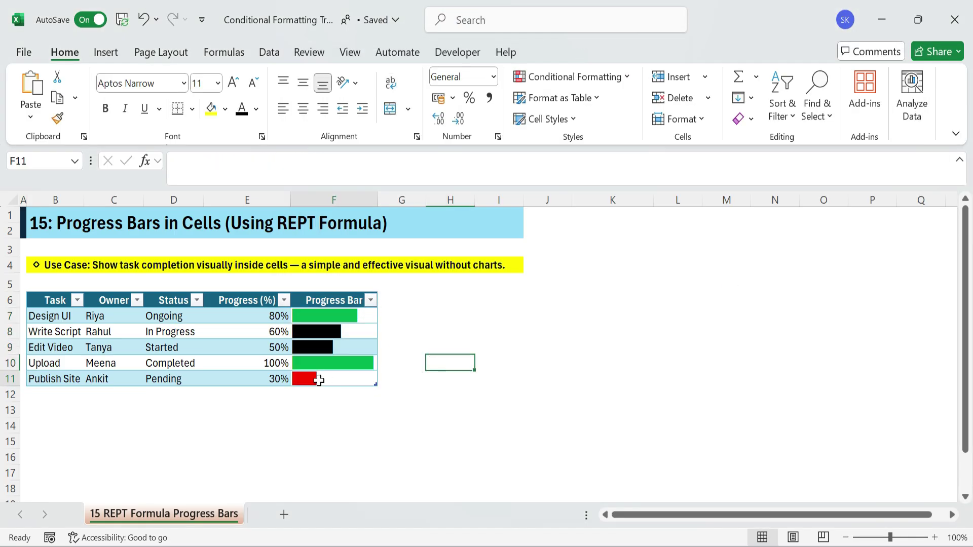
- Set Write Script's progress in E8 to 40%
click(284, 347)
click(276, 332)
text(40)
click(336, 425)
- Duplicate the red under-50% rule and edit it to =AND($E7>=50%,$E7<80%)
drag(355, 316, 352, 375)
click(568, 76)
click(556, 317)
click(590, 109)
click(403, 107)
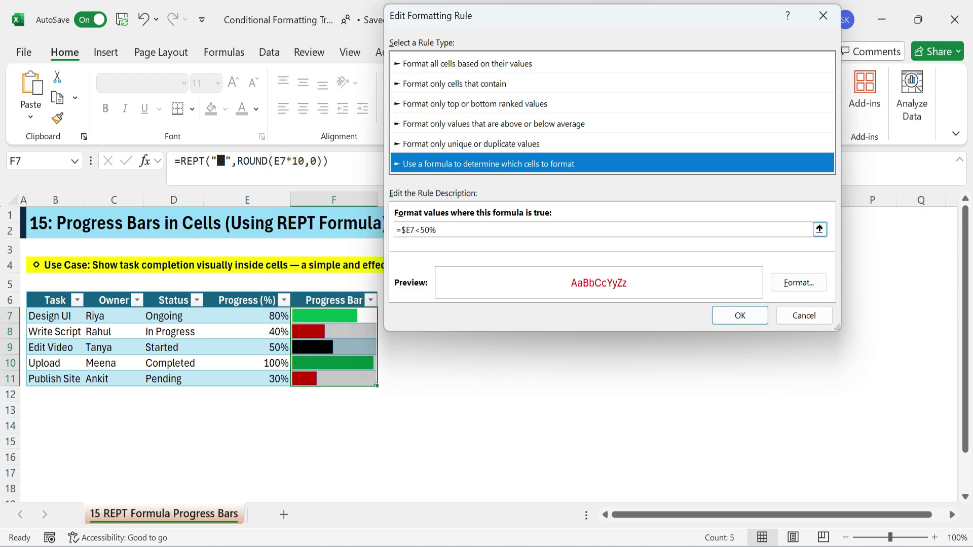
click(399, 230)
text(AND()
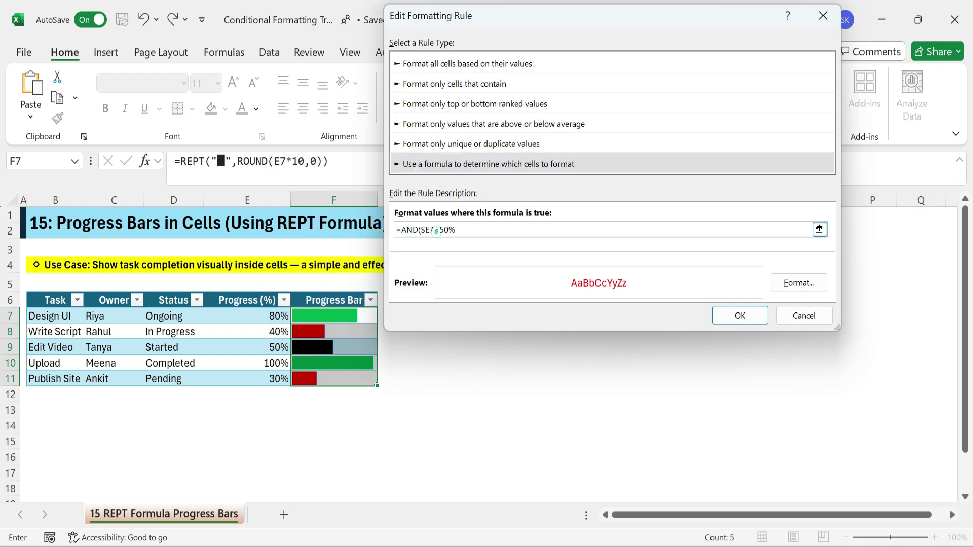
key(BackSpace)
key(End)
text(,)
click(258, 321)
click(477, 229)
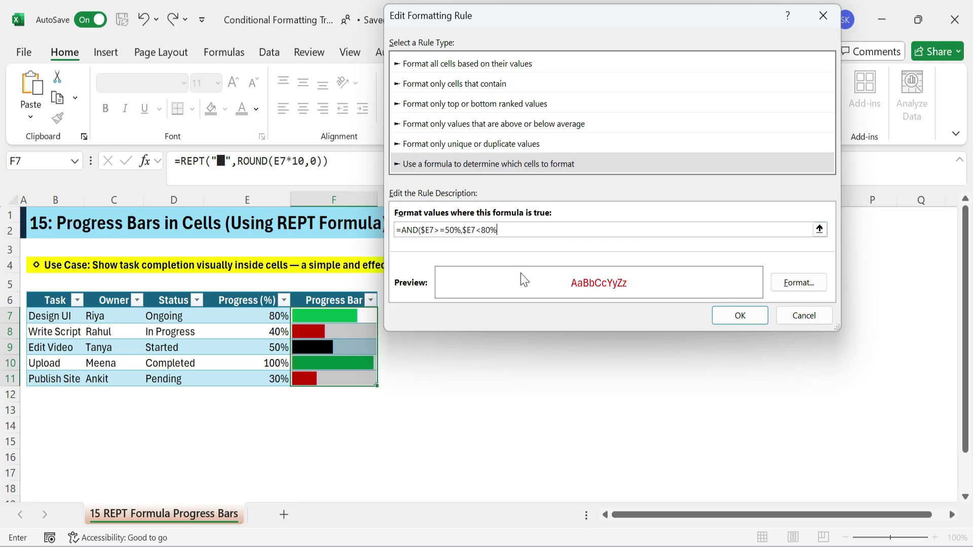
- Give the 50%–80% rule an orange font and apply the rules
click(799, 283)
click(689, 185)
click(661, 417)
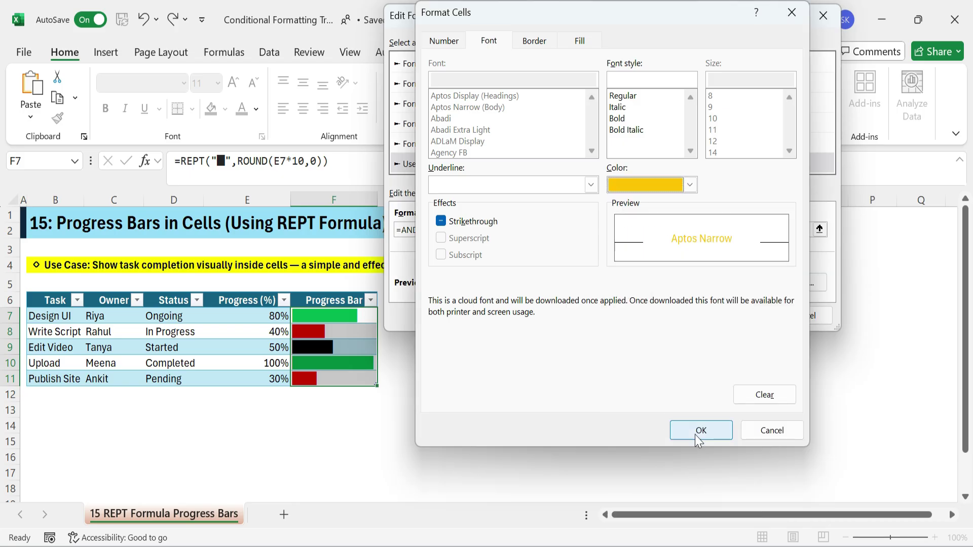
click(700, 446)
click(739, 329)
click(603, 379)
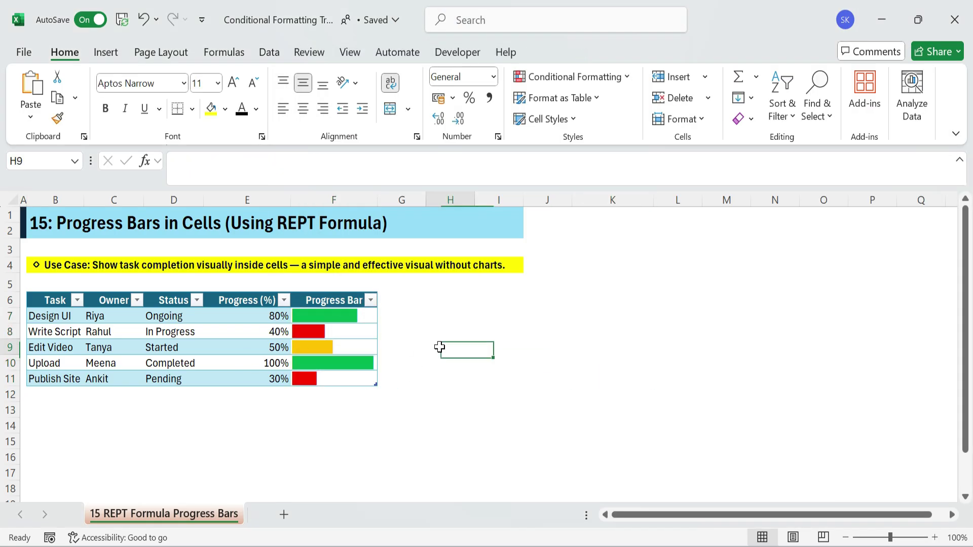
click(438, 348)
click(432, 398)
drag(60, 315, 349, 379)
click(423, 396)
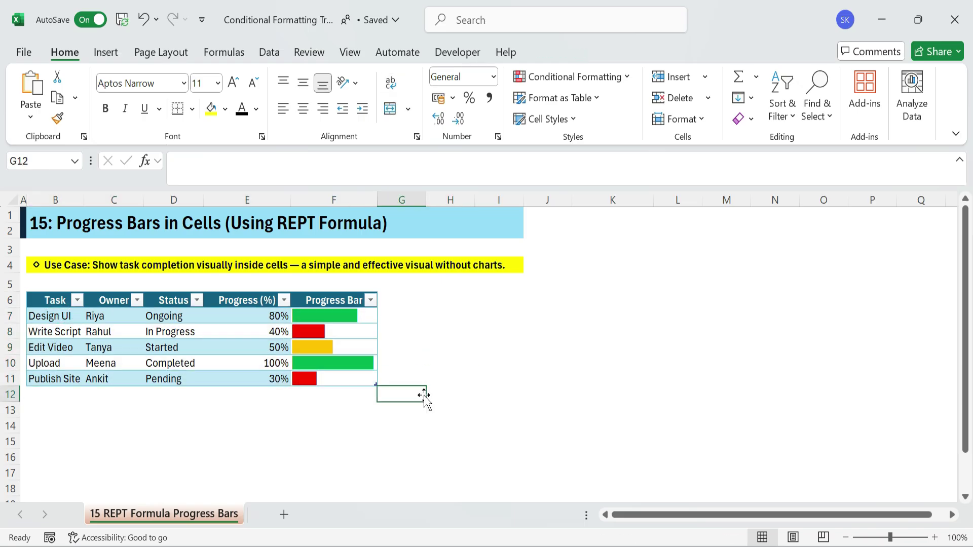